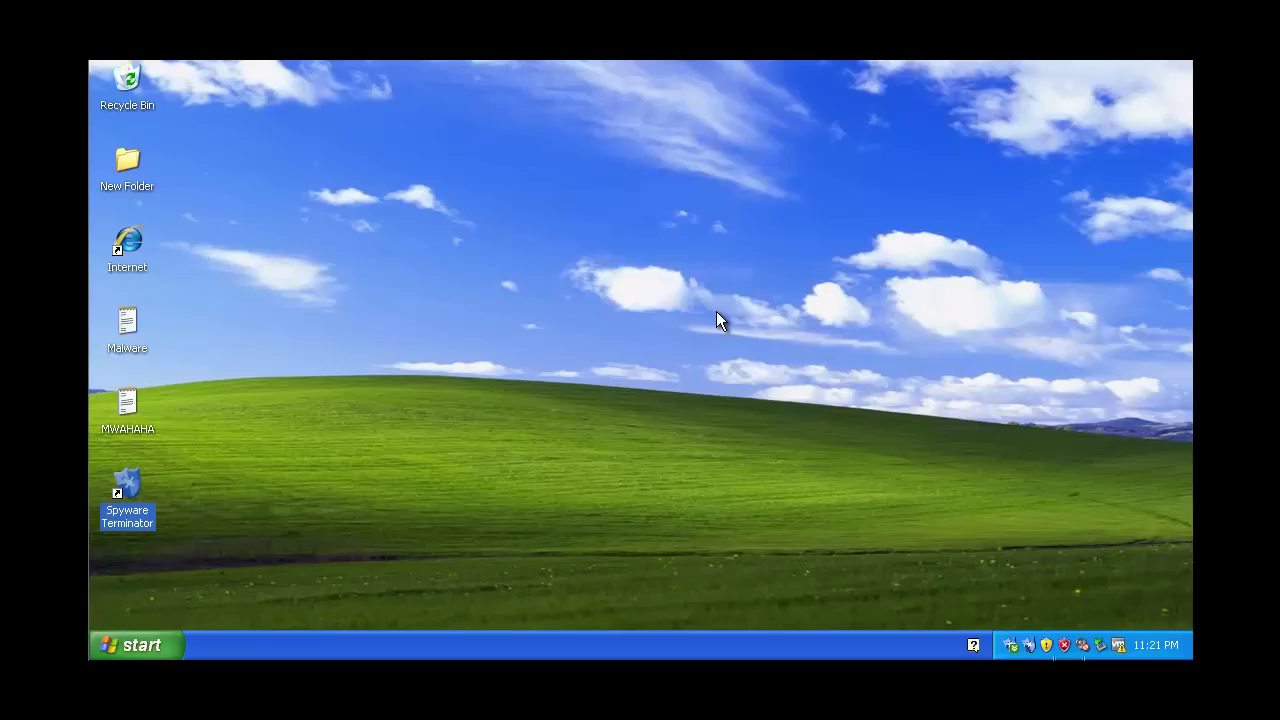
# - Launch Spyware Terminator from its desktop shortcut and dismiss the Tips of the Day dialog
pyautogui.click(174, 646)
pyautogui.click(538, 490)
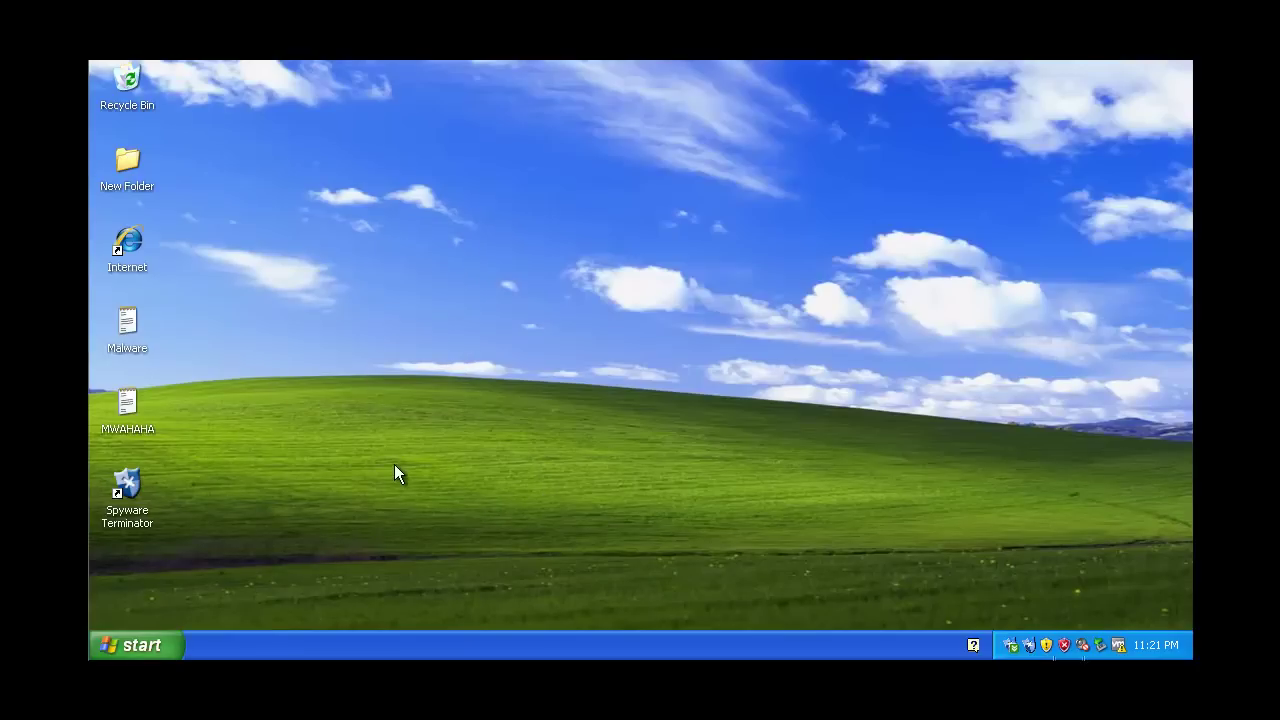
pyautogui.doubleClick(137, 515)
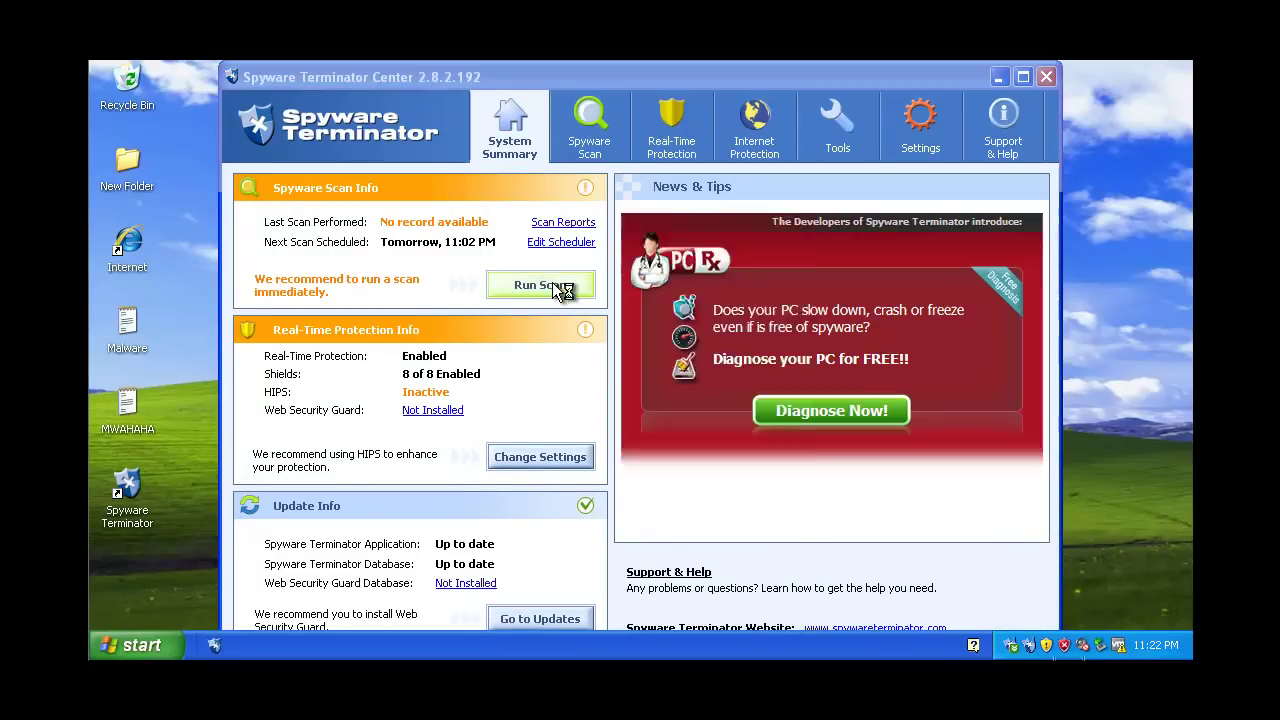
pyautogui.click(757, 516)
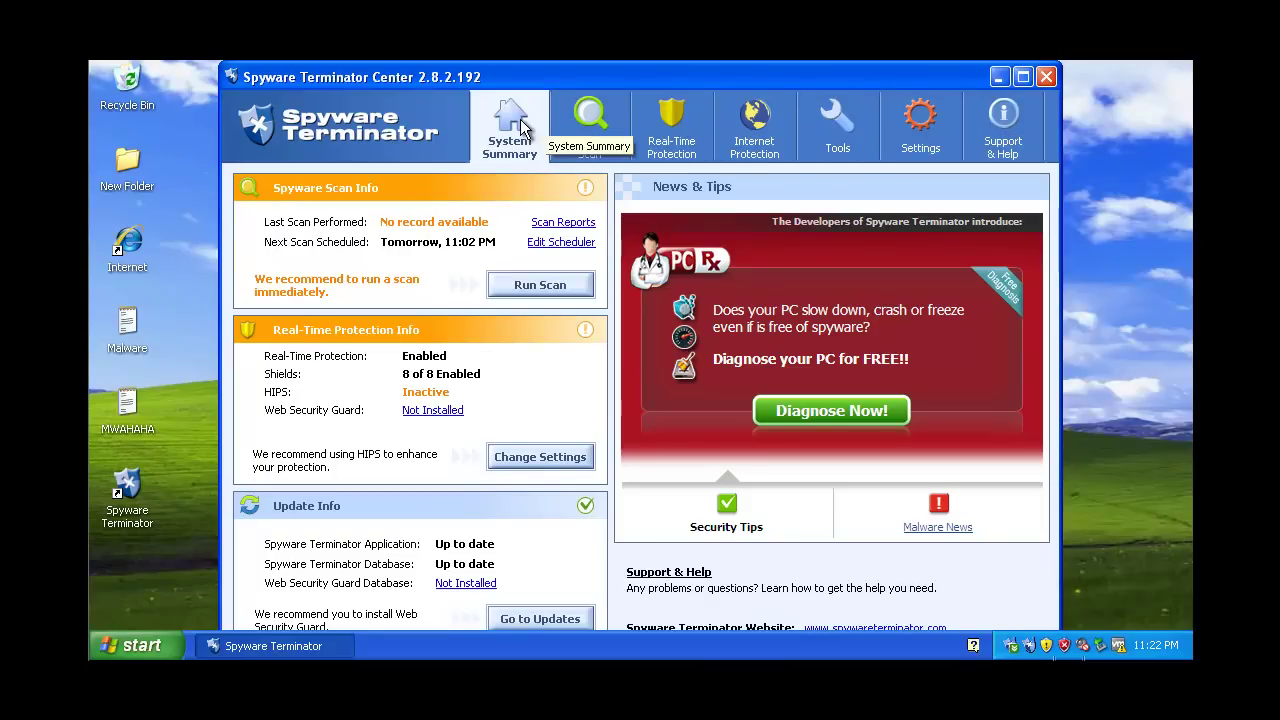
# - Start the recommended fast spyware scan and bring the scanner window back into view
pyautogui.click(522, 282)
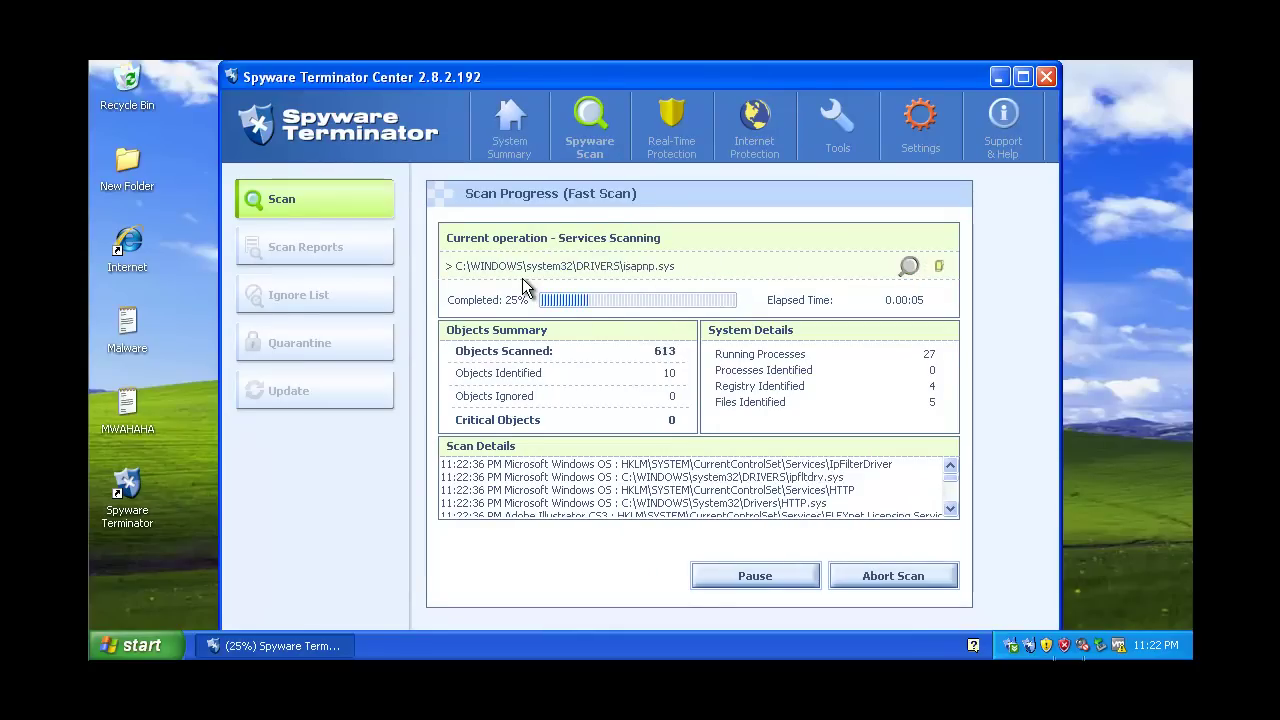
pyautogui.click(999, 77)
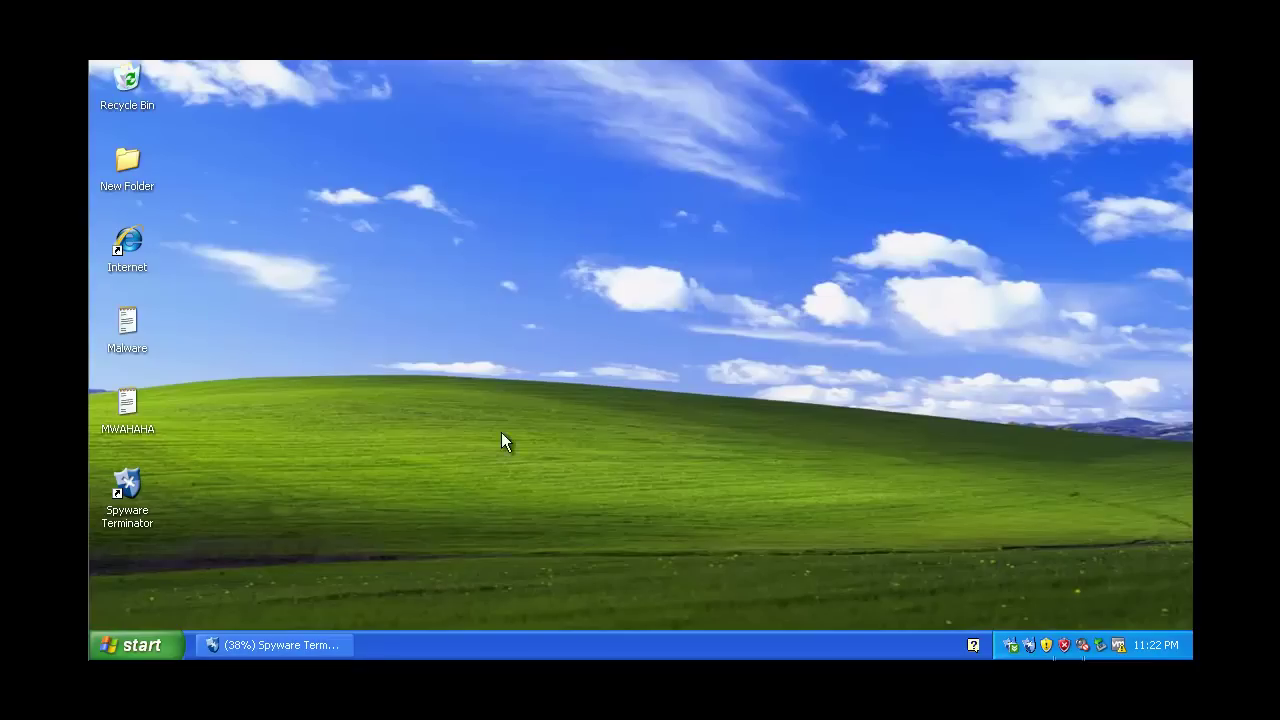
pyautogui.click(338, 640)
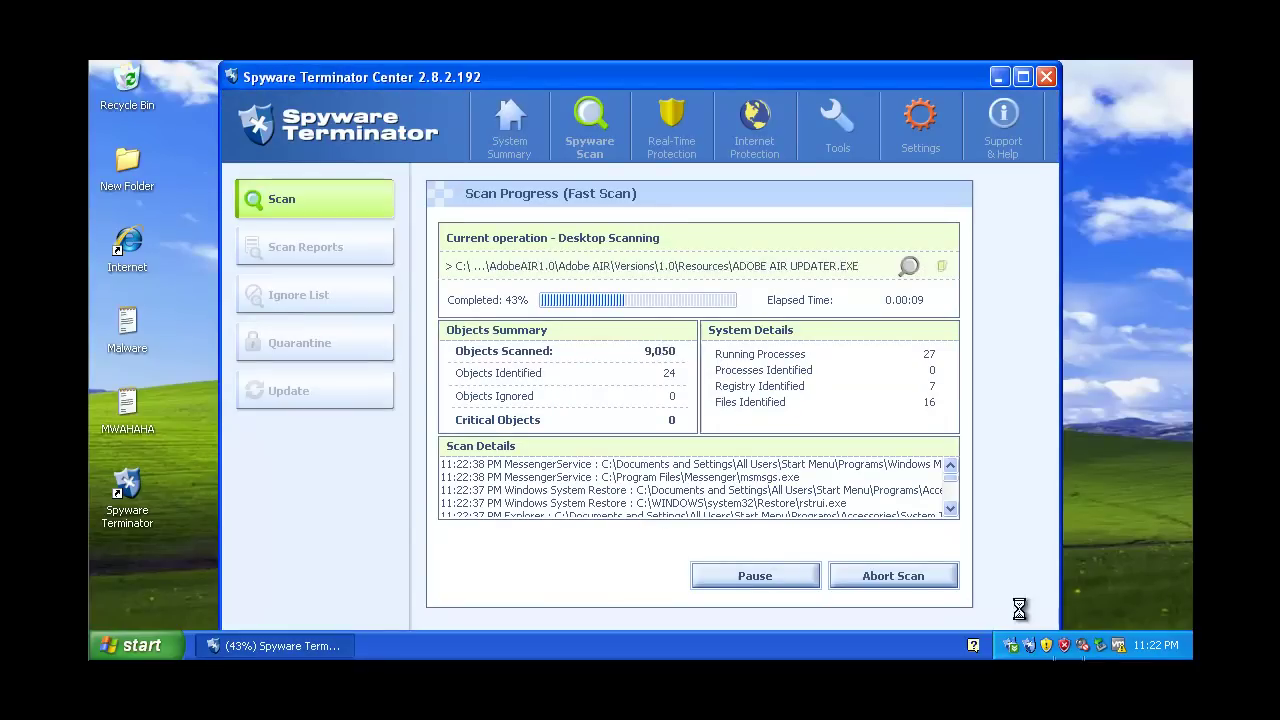
# - Check the tray updater's process details, then decline closing the scanner so the scan continues
pyautogui.rightClick(1029, 647)
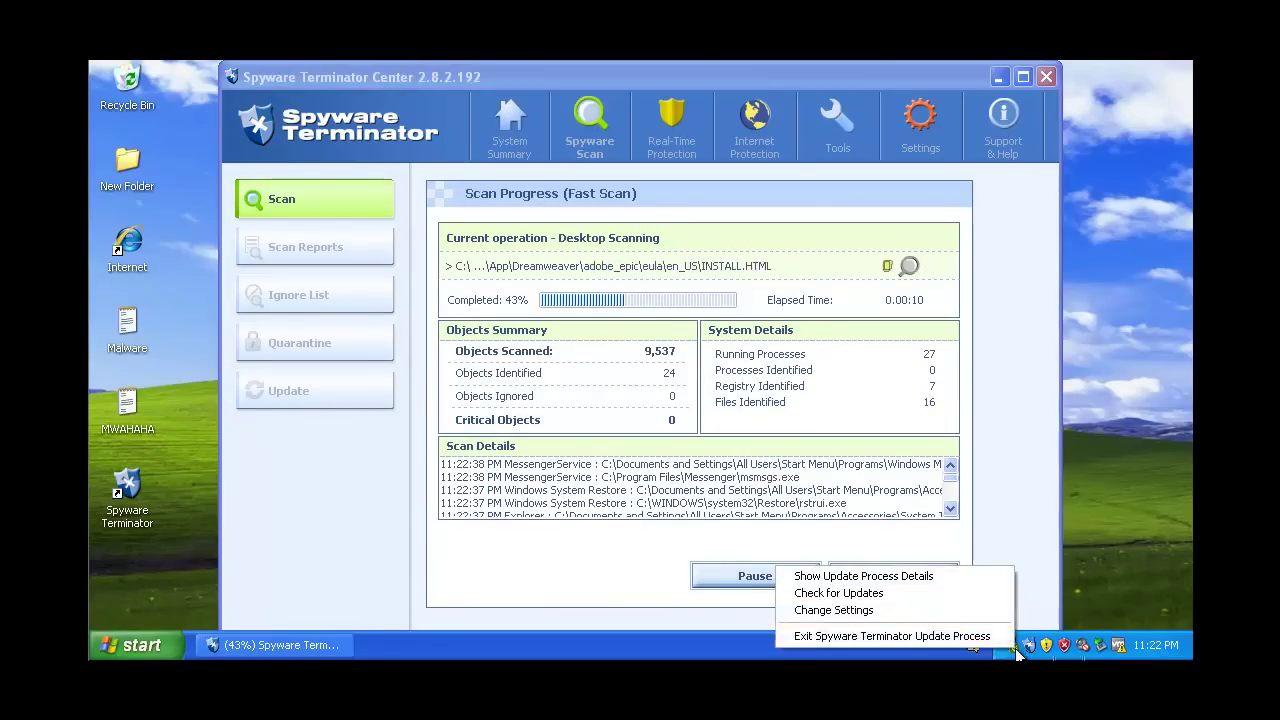
pyautogui.click(930, 578)
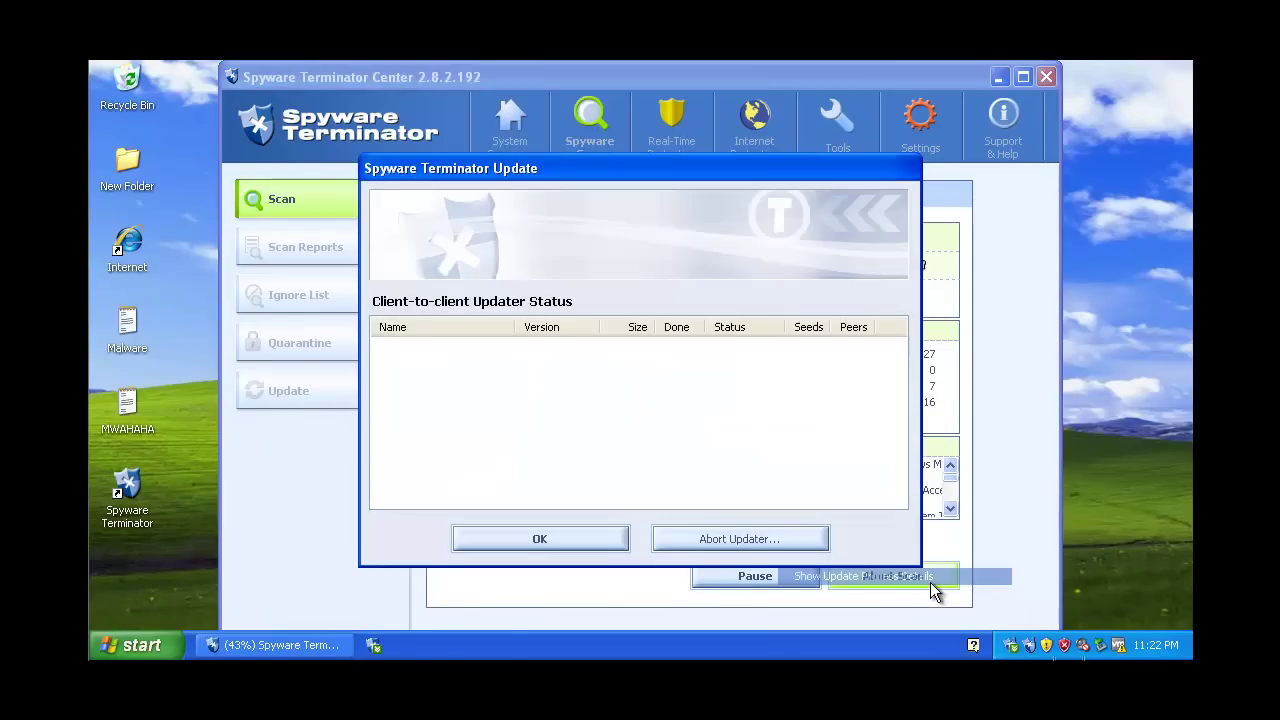
pyautogui.click(569, 537)
pyautogui.rightClick(1064, 645)
pyautogui.click(966, 516)
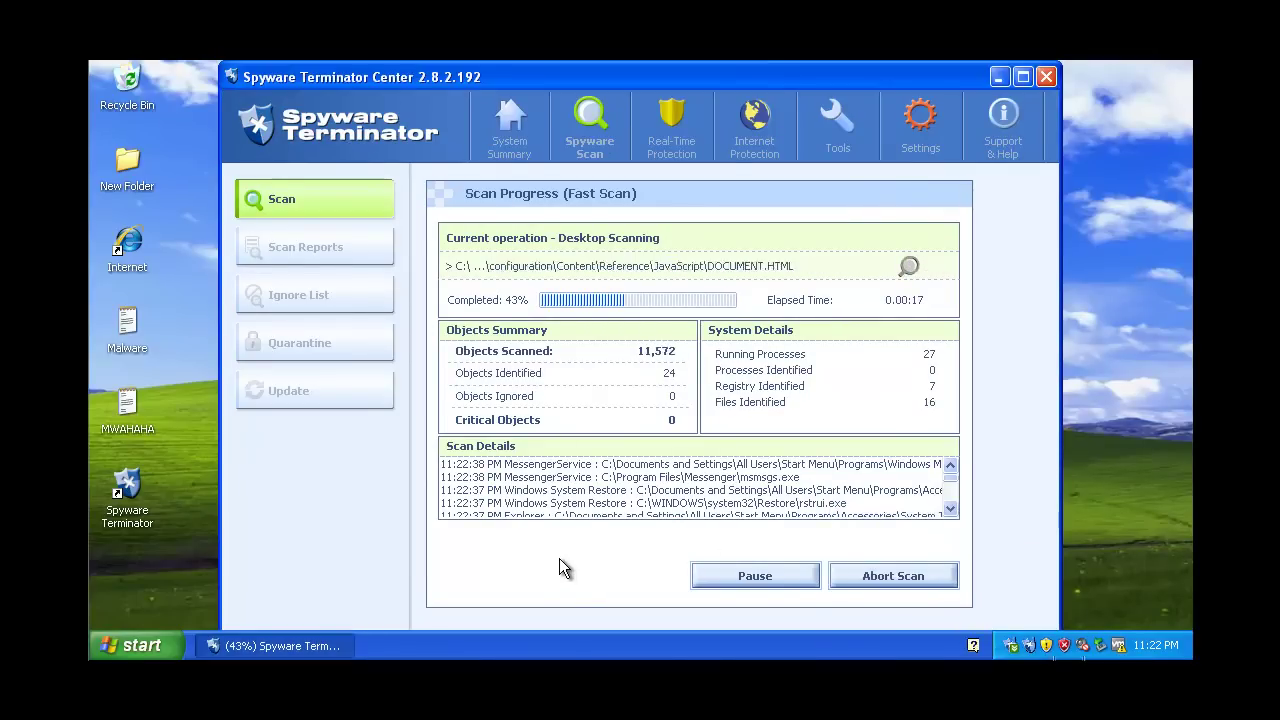
pyautogui.click(1046, 77)
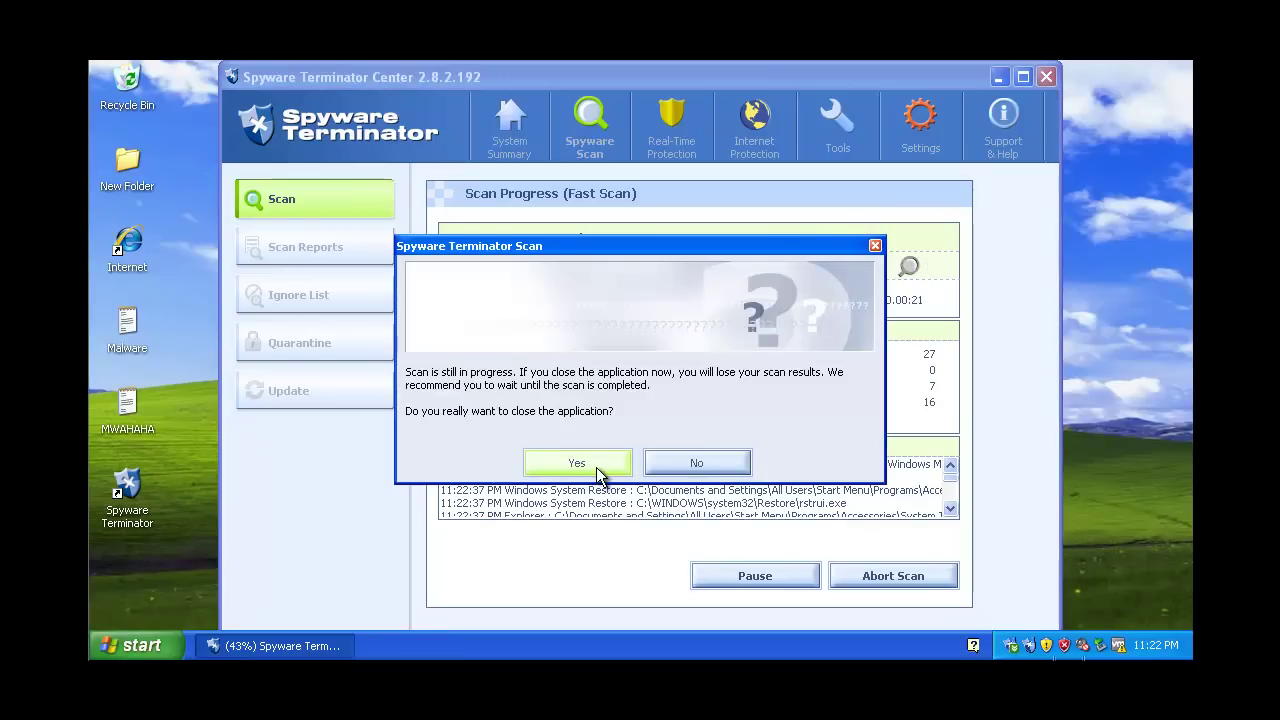
pyautogui.click(717, 474)
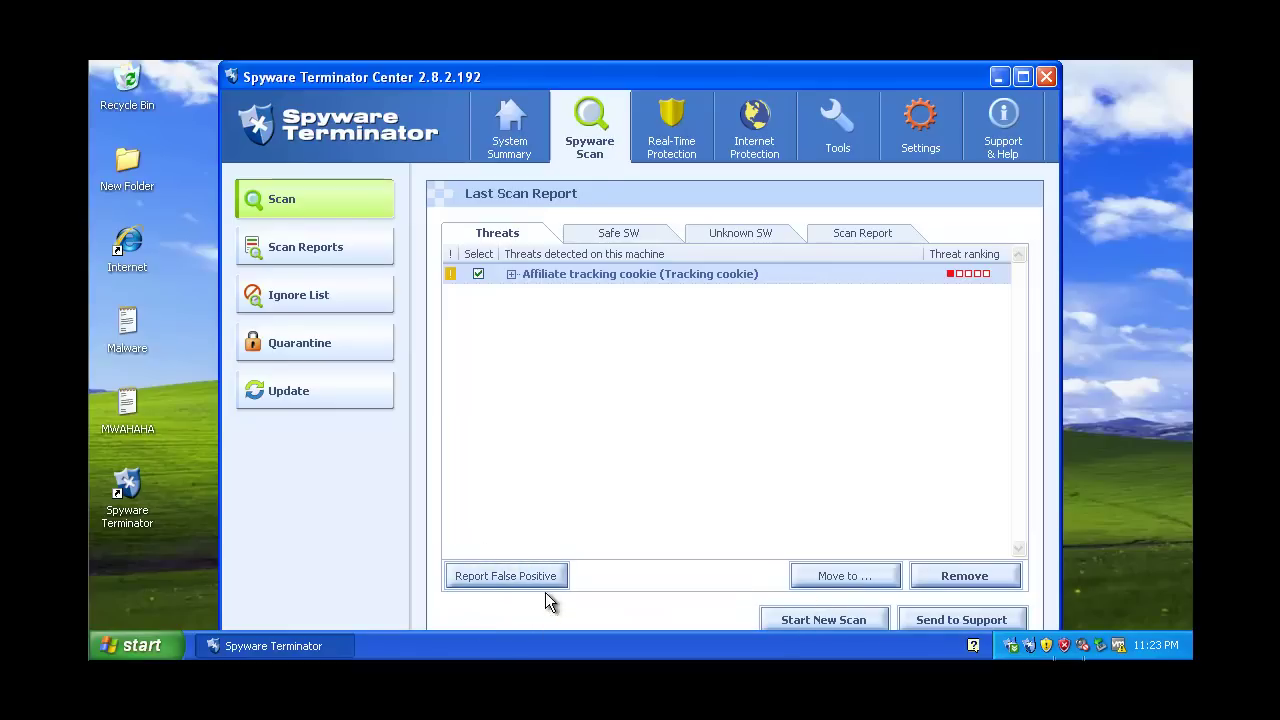
# - Remove the Affiliate tracking cookie, confirm the removal, and go back to the System Summary
pyautogui.click(929, 575)
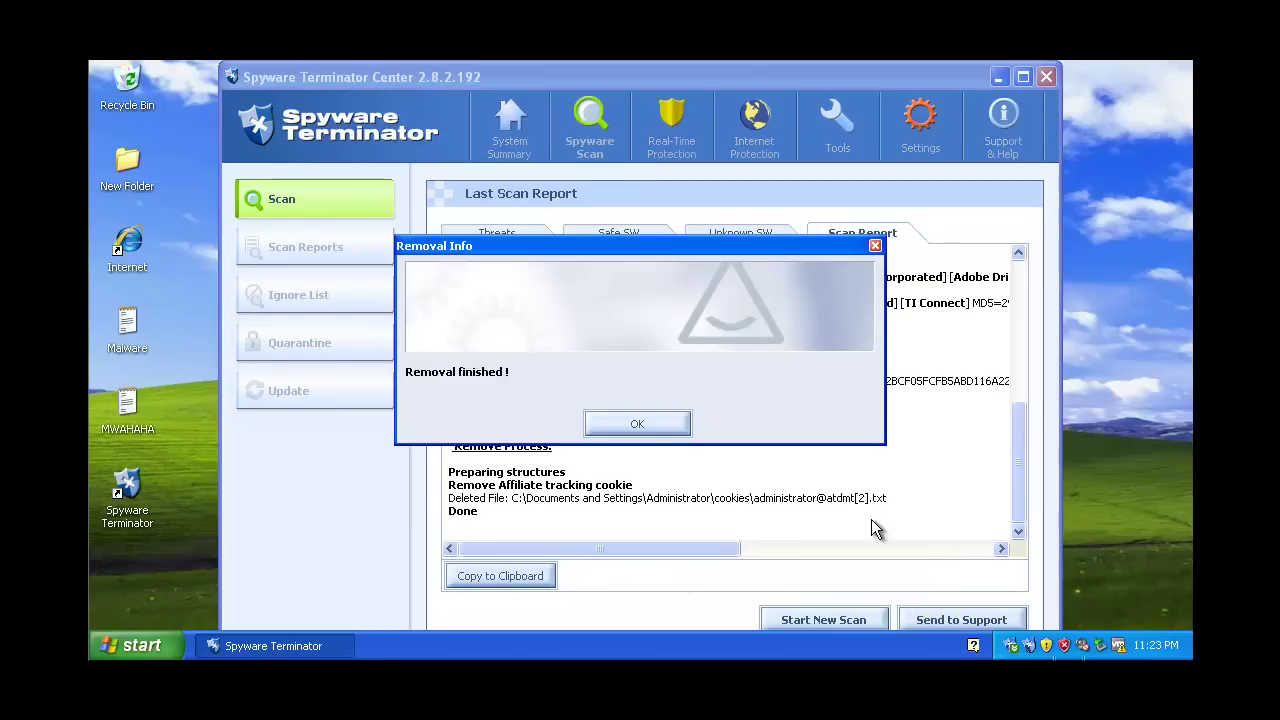
pyautogui.click(642, 428)
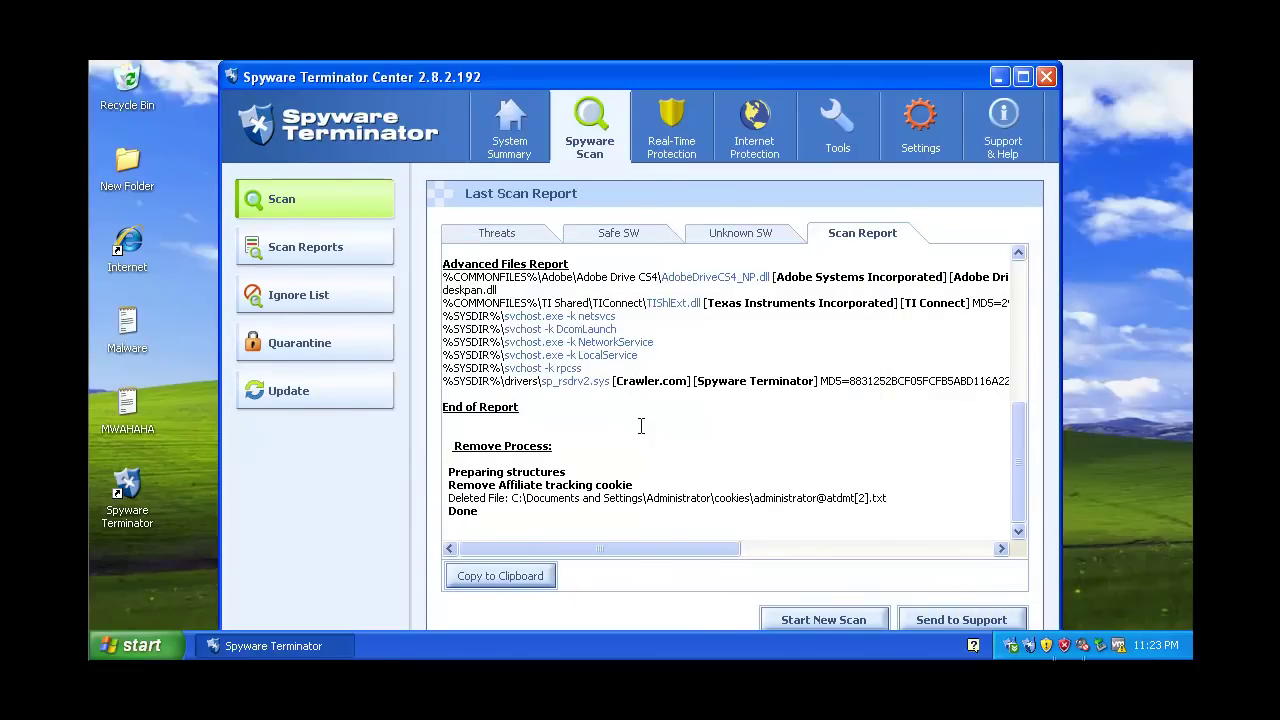
pyautogui.moveTo(1017, 450); pyautogui.dragTo(1018, 305)
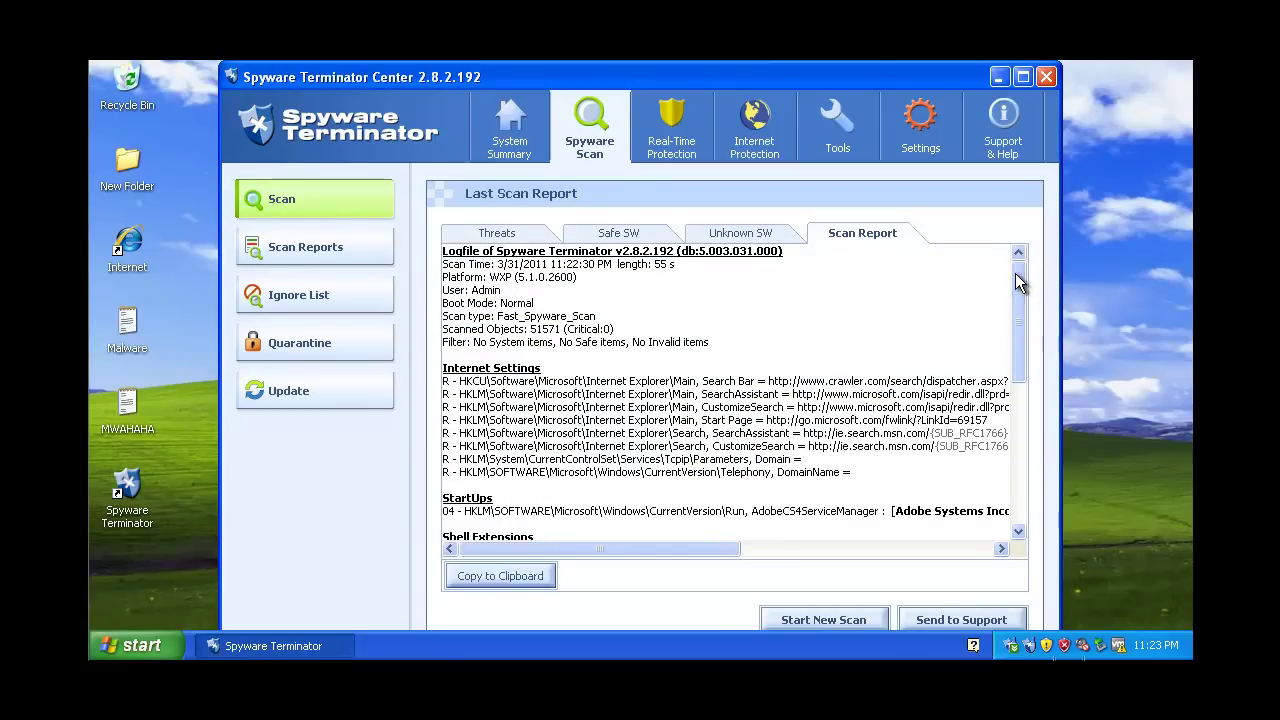
pyautogui.click(515, 233)
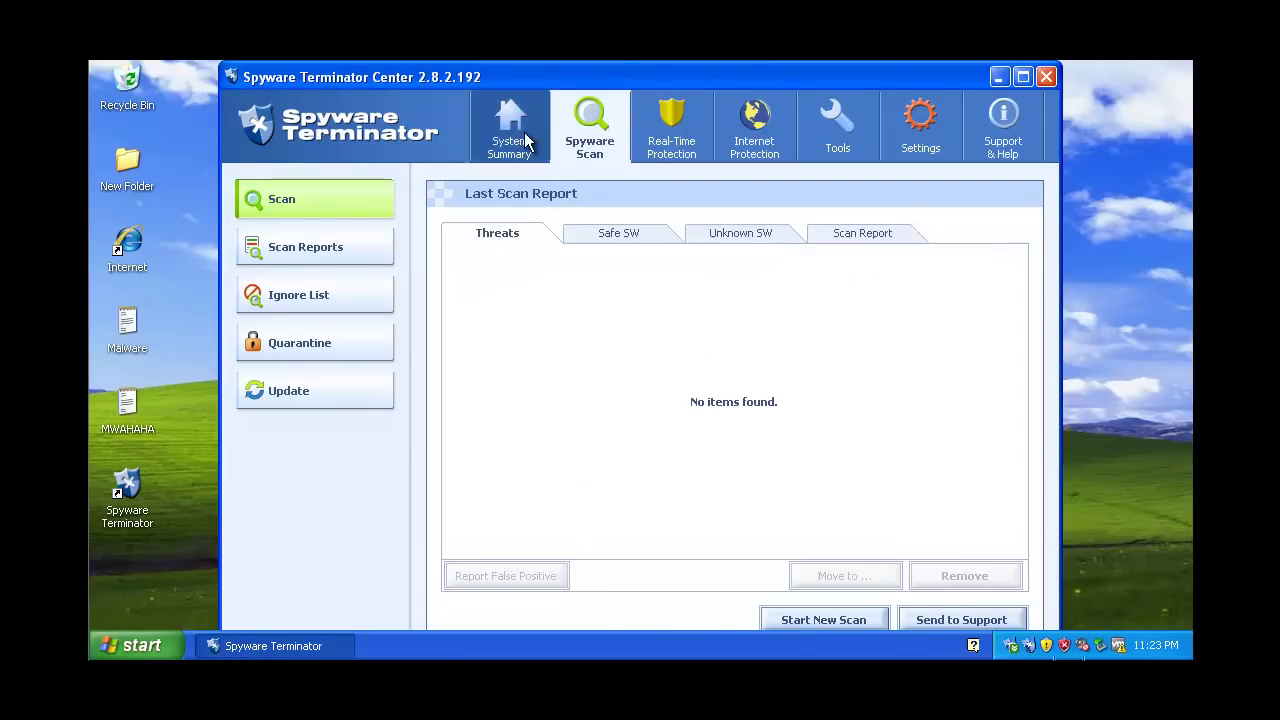
pyautogui.click(525, 138)
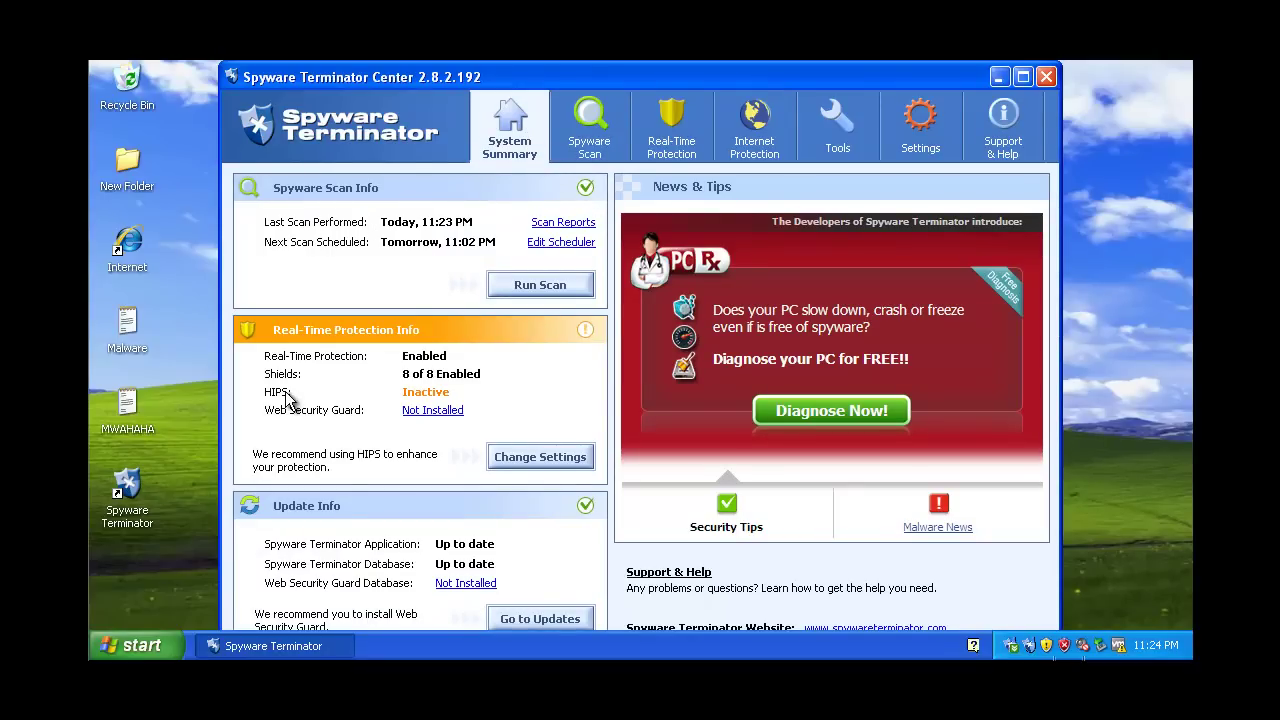
# - Enable HIPS Application Control at Low security in Real-Time Protection settings and save
pyautogui.click(556, 460)
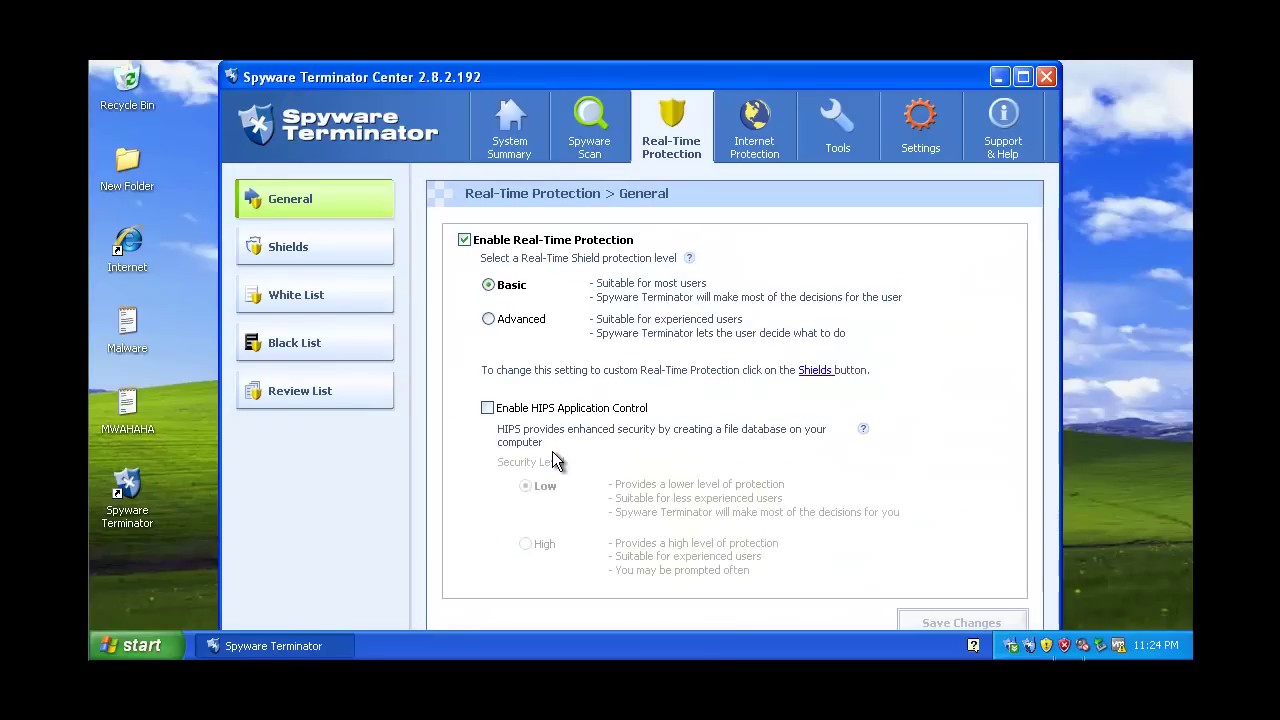
pyautogui.click(556, 408)
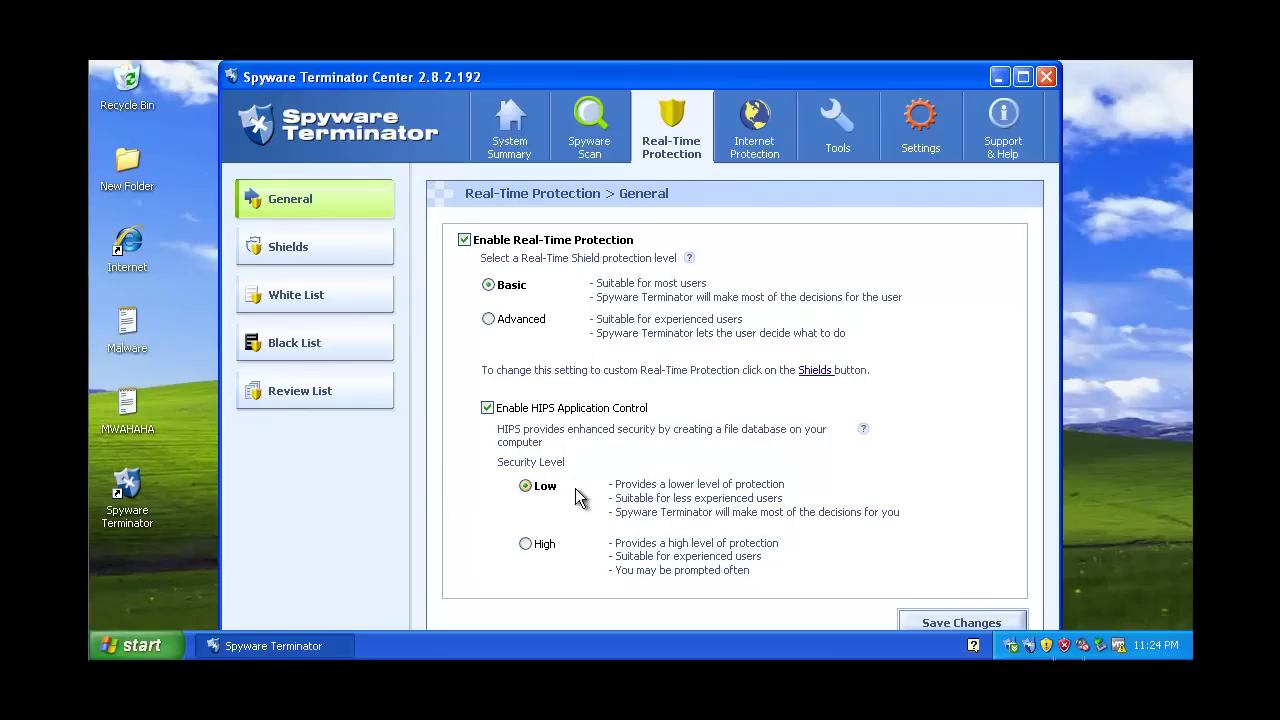
pyautogui.click(958, 622)
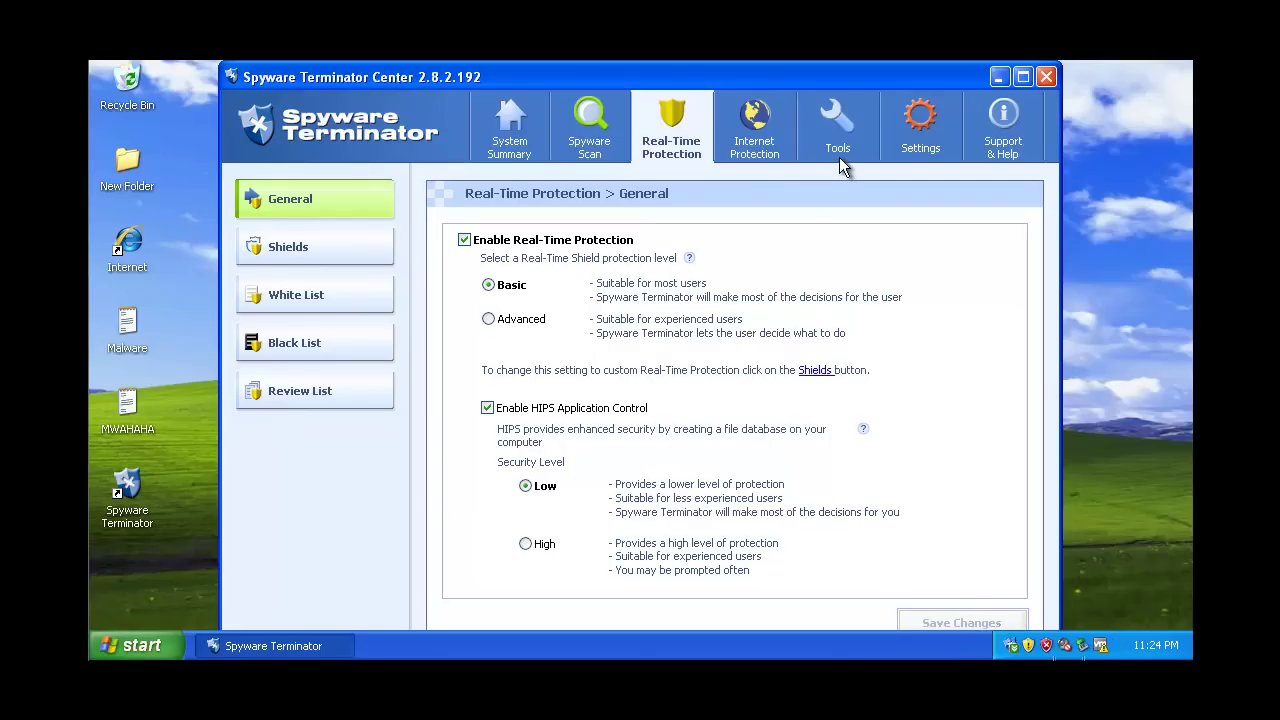
# - Review the Internet Protection, Tools and Settings pages, close Spyware Terminator, and launch Internet Explorer
pyautogui.click(777, 140)
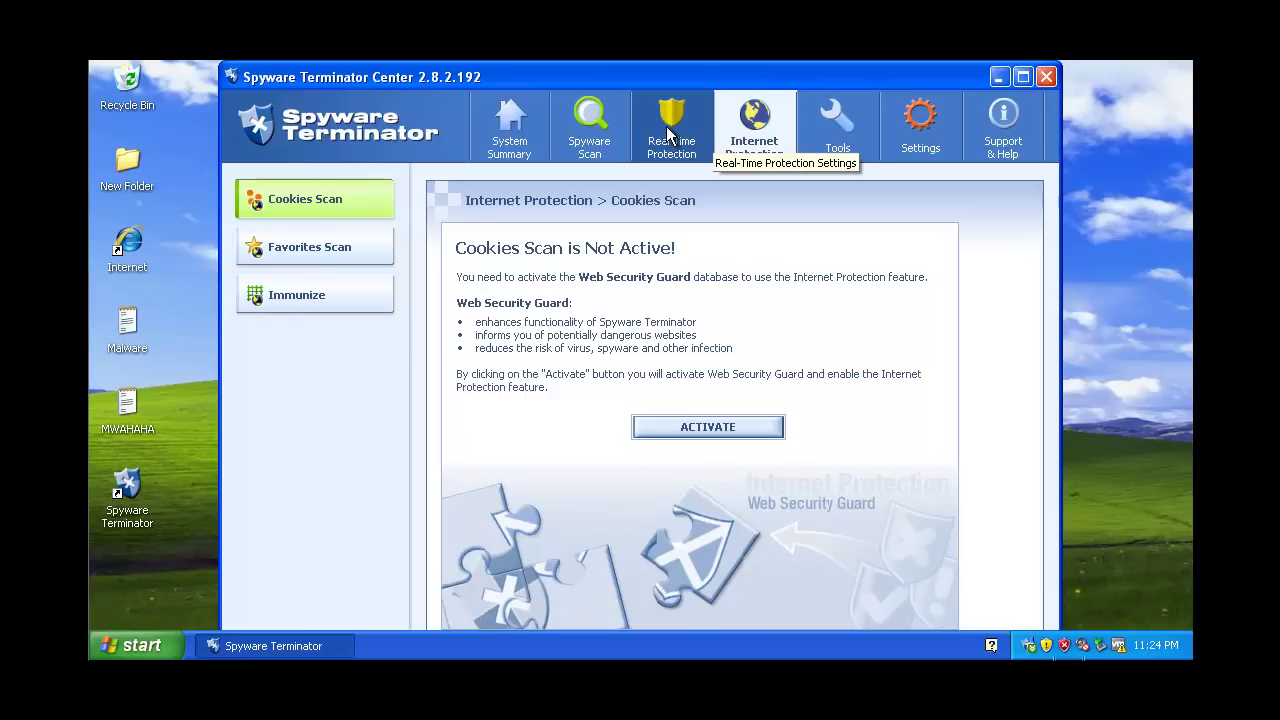
pyautogui.click(840, 128)
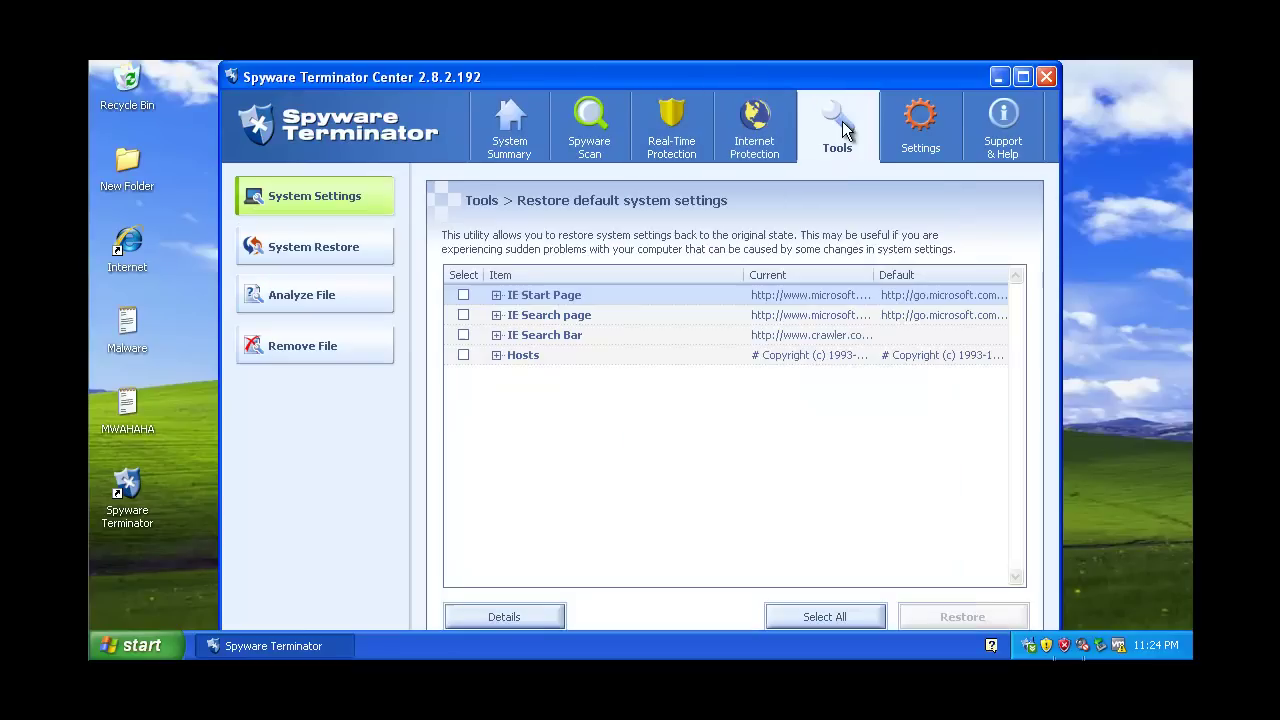
pyautogui.click(920, 122)
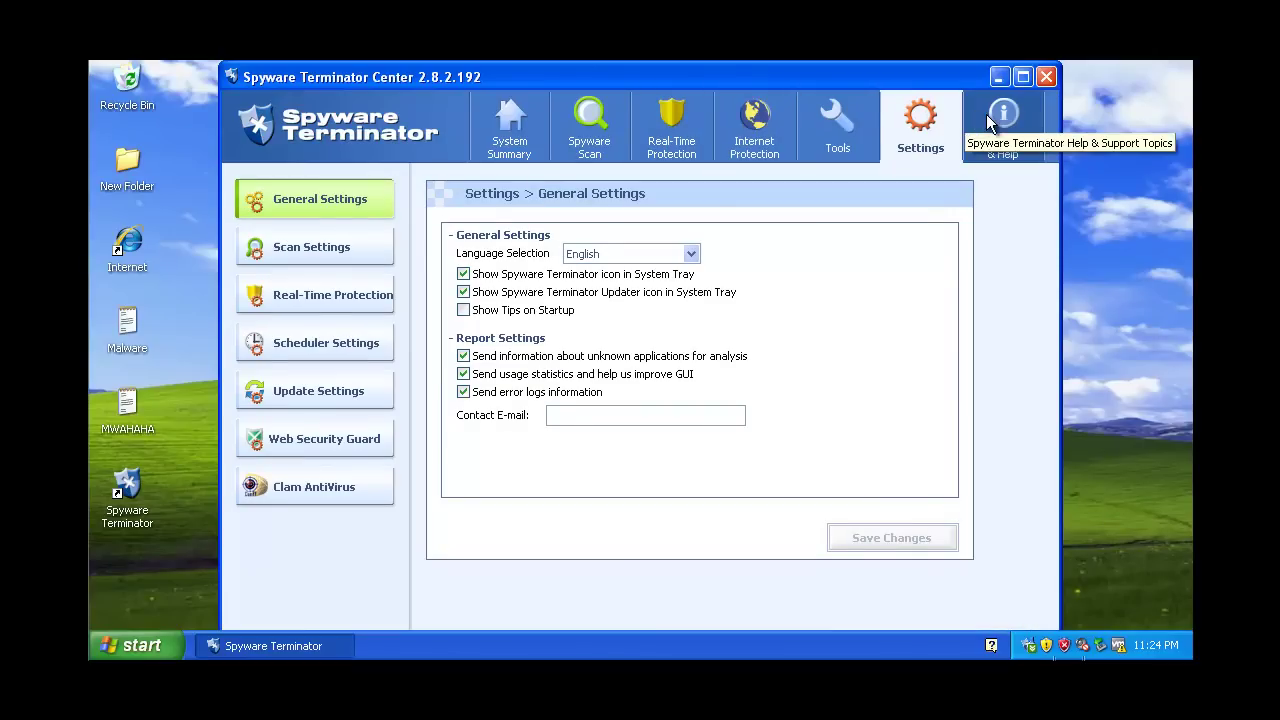
pyautogui.click(530, 128)
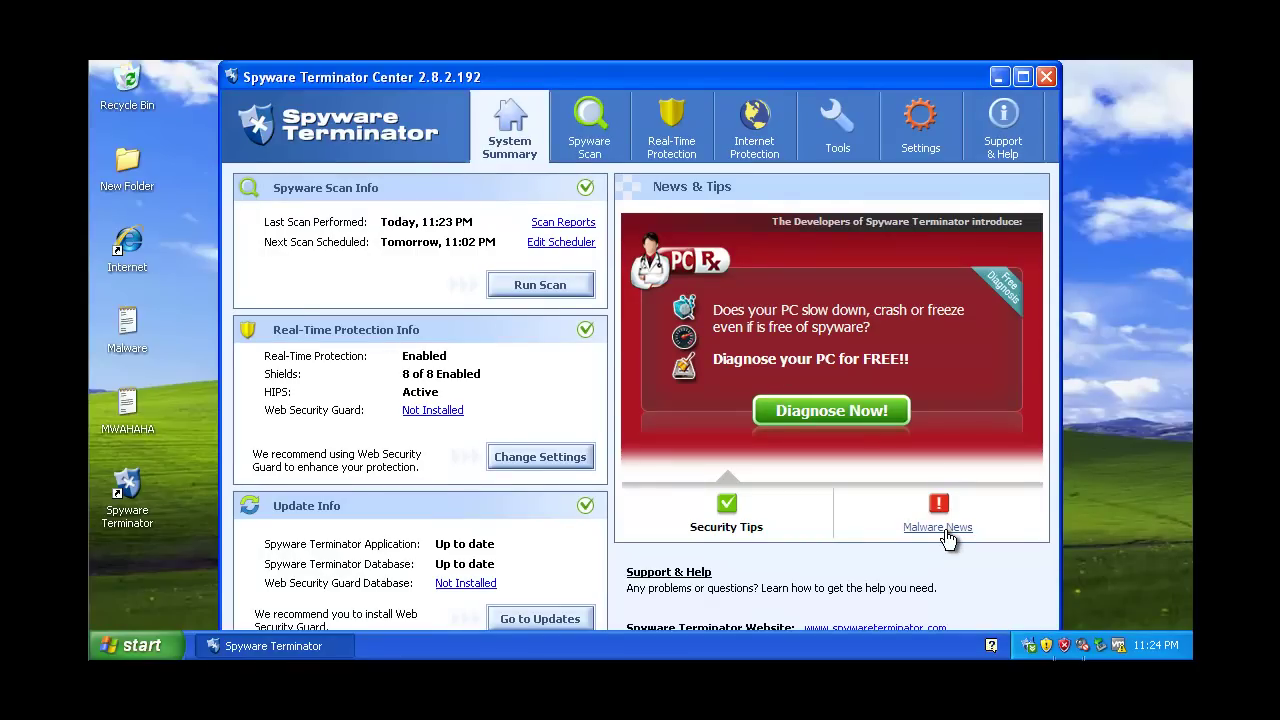
pyautogui.click(1046, 77)
pyautogui.doubleClick(130, 250)
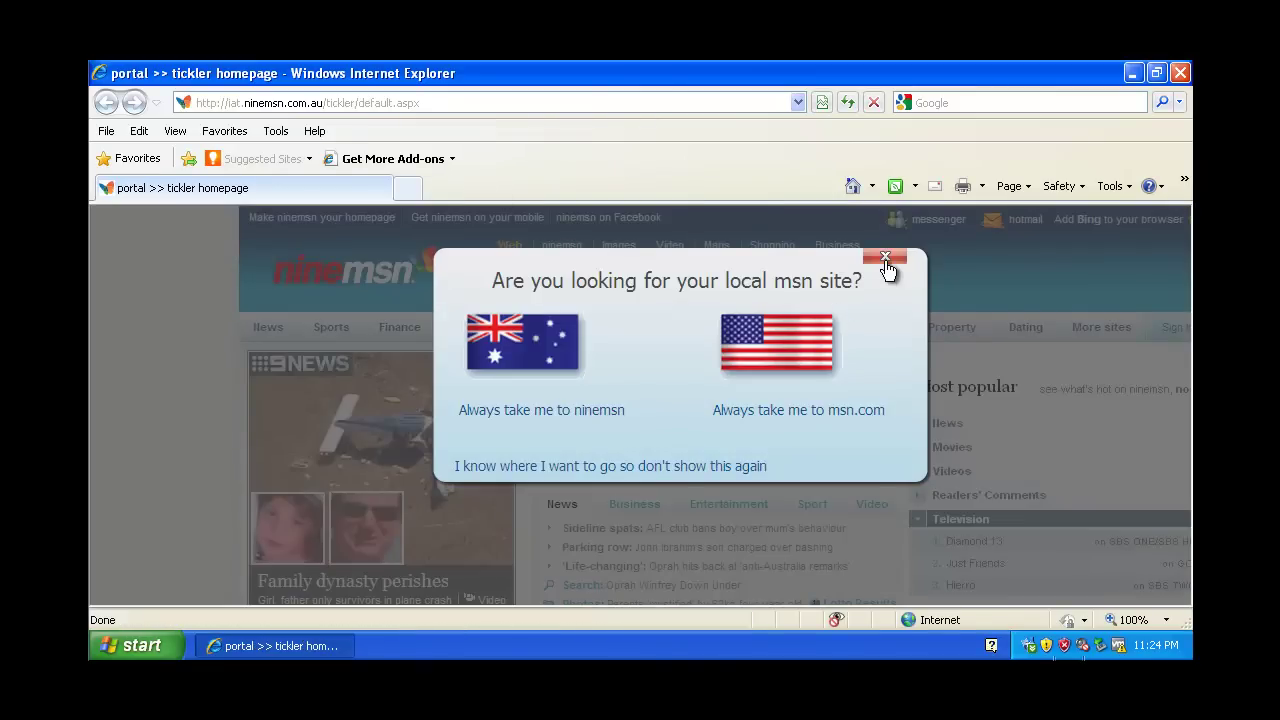
# - Open the Malware URL list and copy the biancabgm.sites.uol.com.br/ger.jpg address
pyautogui.click(885, 258)
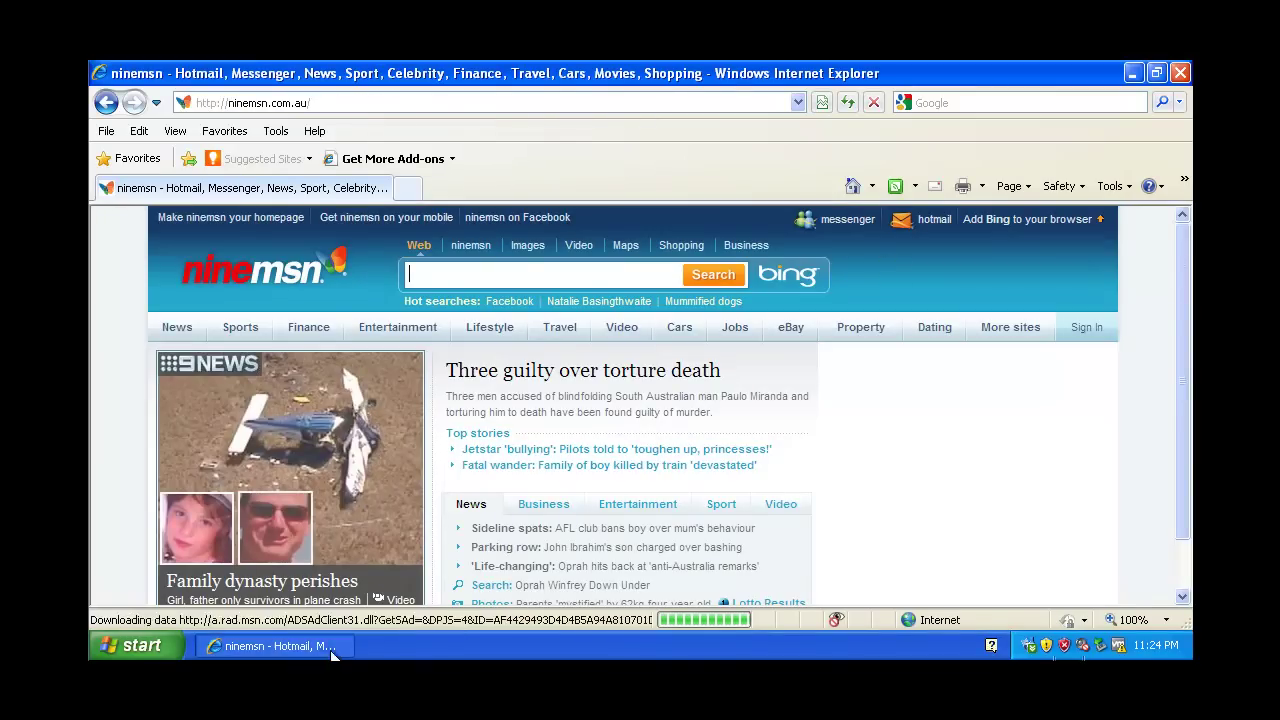
pyautogui.click(331, 650)
pyautogui.doubleClick(127, 322)
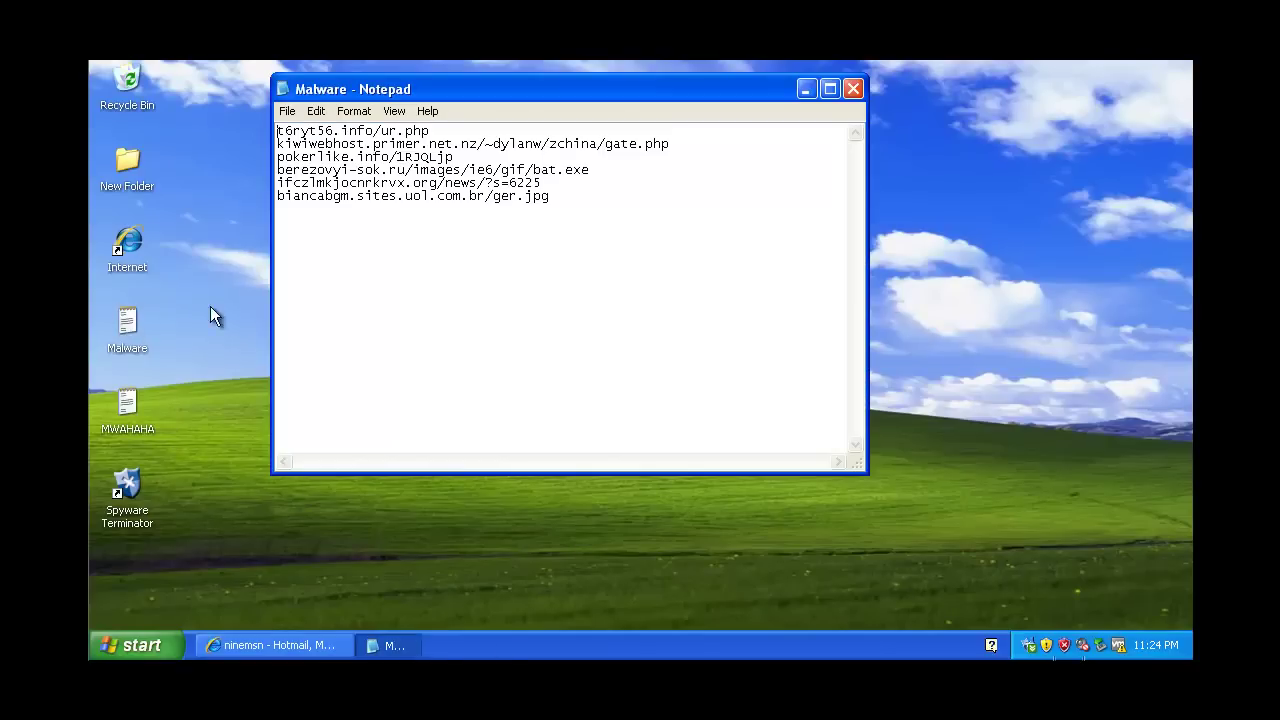
pyautogui.moveTo(572, 198); pyautogui.dragTo(270, 200)
pyautogui.hotkey('ctrl', 'c')
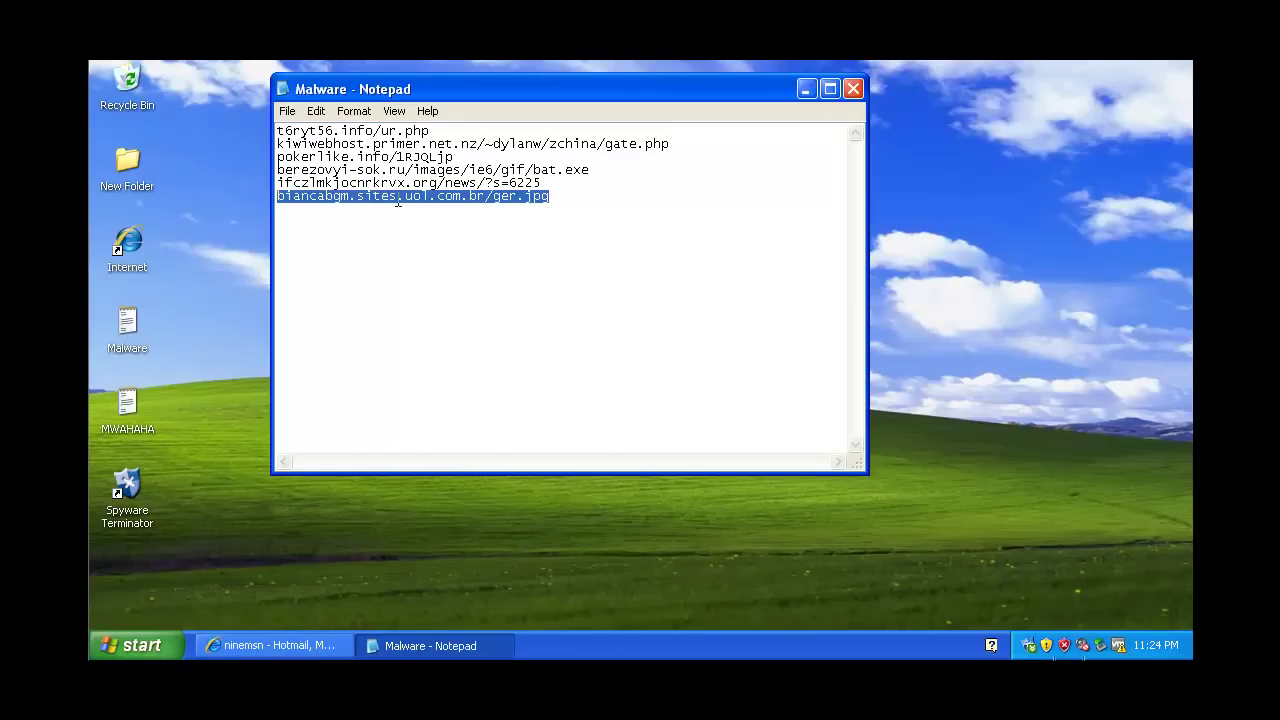
pyautogui.click(806, 90)
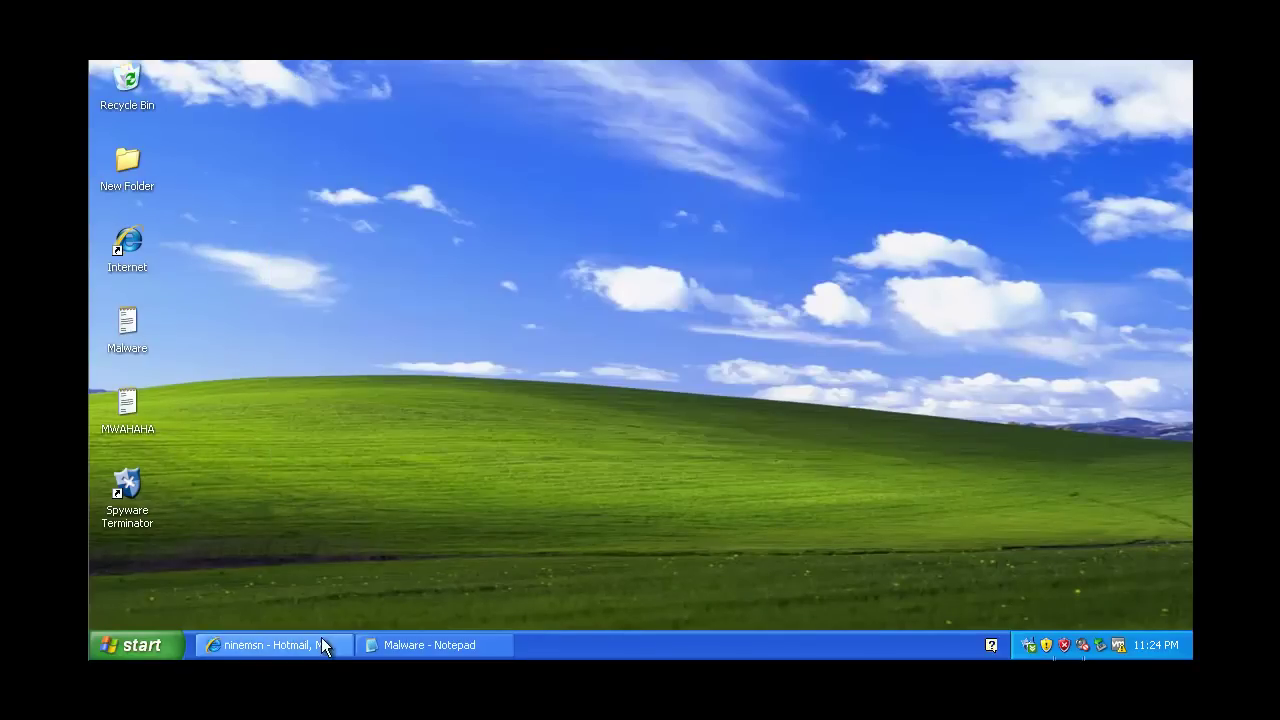
# - Load the ger.jpg address in Internet Explorer and dismiss the cannot-download error
pyautogui.click(321, 645)
pyautogui.click(341, 107)
pyautogui.hotkey('ctrl', 'v')
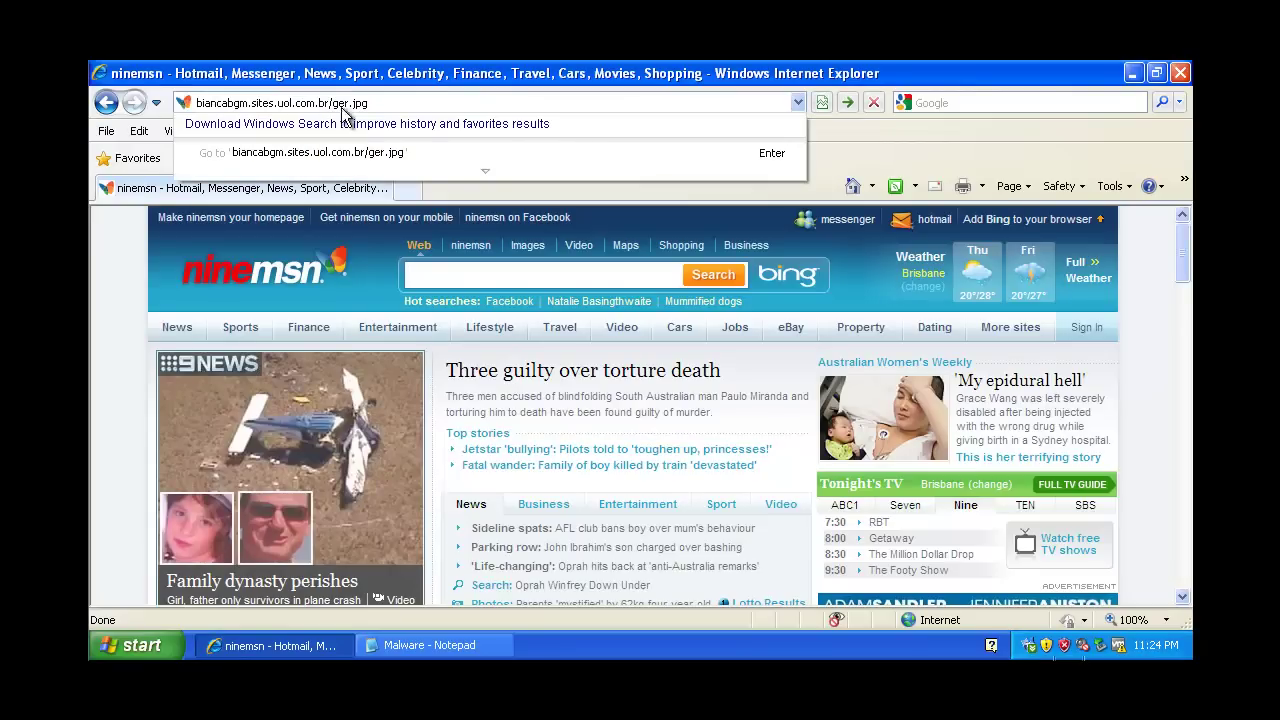
pyautogui.press('Return')
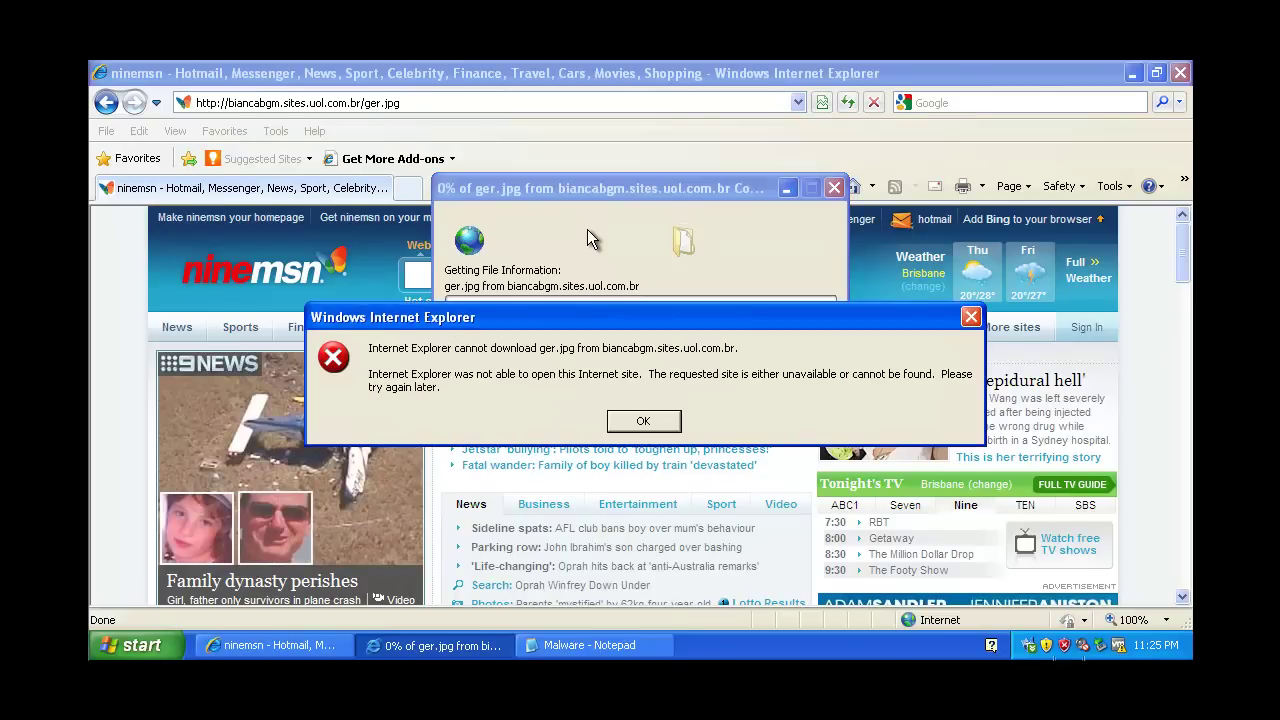
pyautogui.click(650, 426)
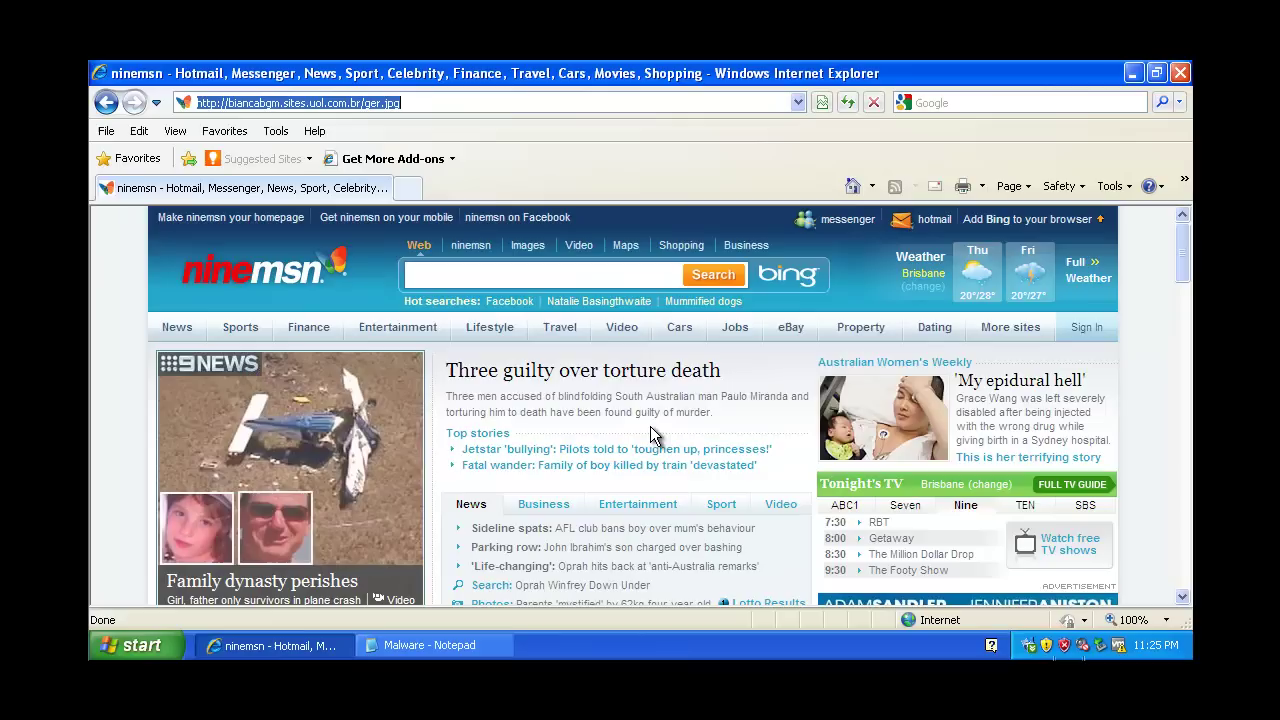
# - Copy ifczlmkjocnrkrvx.org/news/?s=6225 from the Malware list and load it in Internet Explorer
pyautogui.click(457, 647)
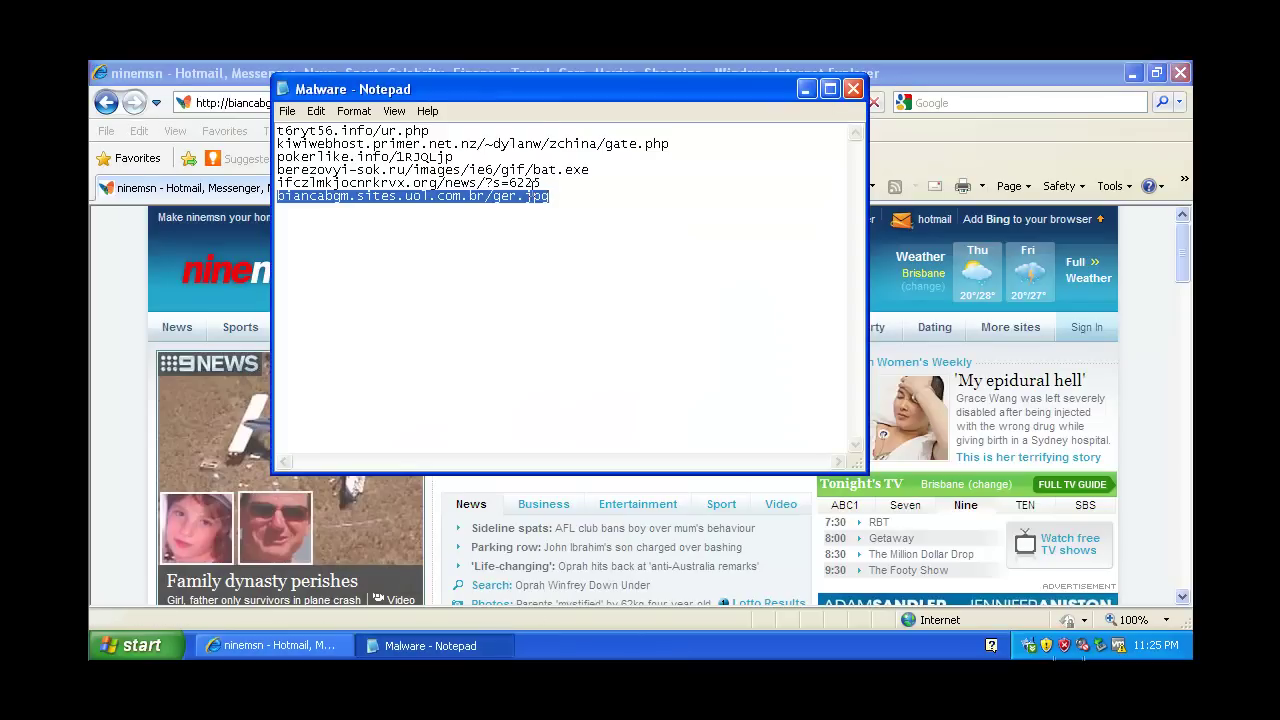
pyautogui.moveTo(541, 184); pyautogui.dragTo(277, 185)
pyautogui.hotkey('ctrl', 'c')
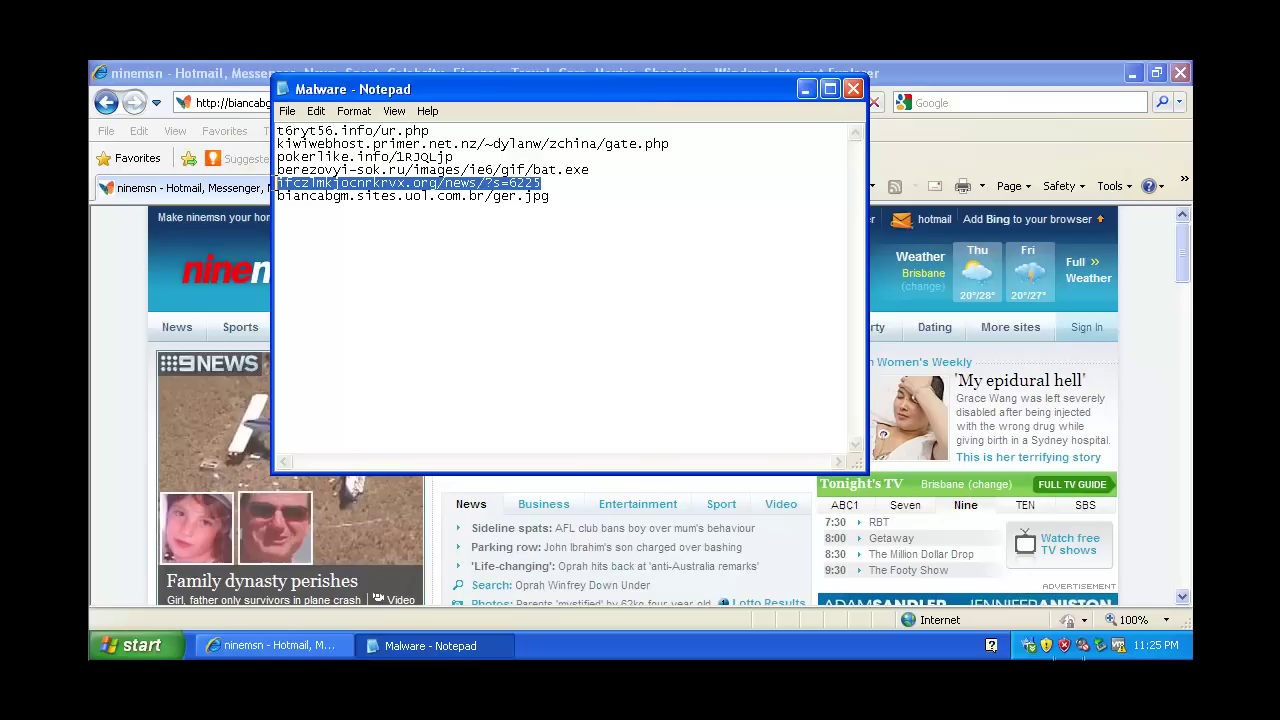
pyautogui.click(219, 105)
pyautogui.hotkey('ctrl', 'v')
pyautogui.hotkey('ctrl', 'a')
pyautogui.hotkey('ctrl', 'v')
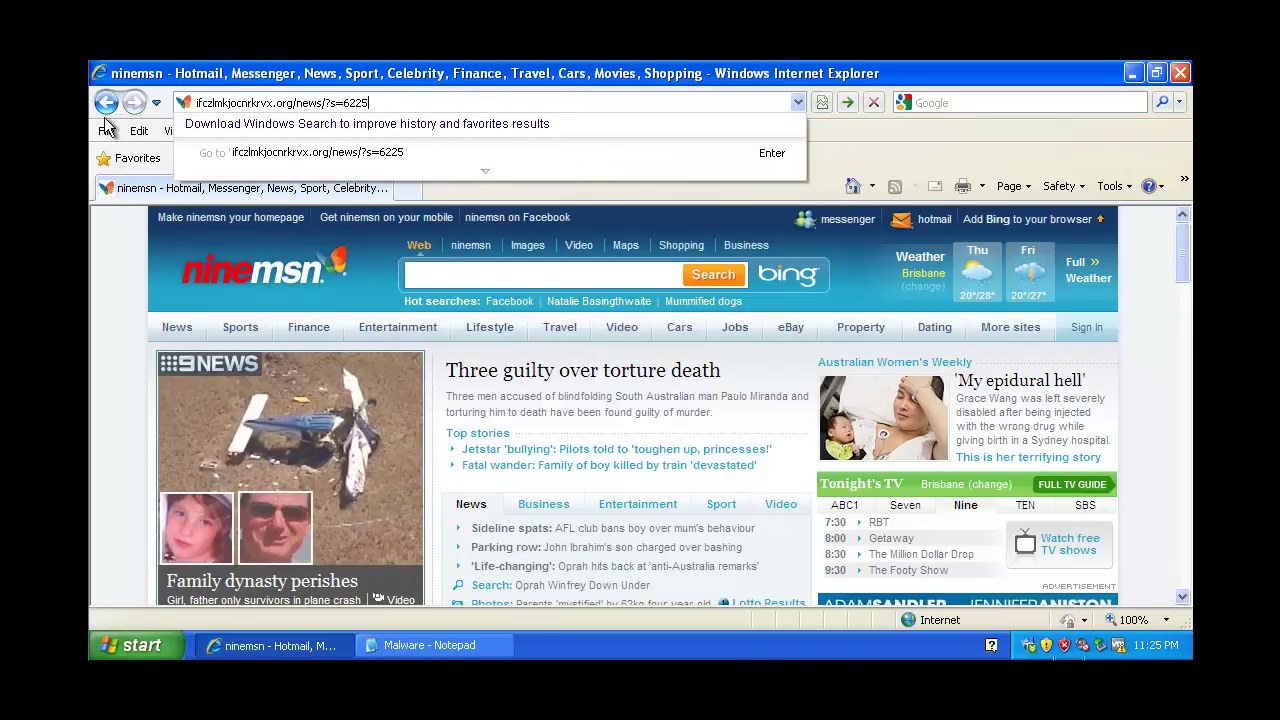
pyautogui.press('Return')
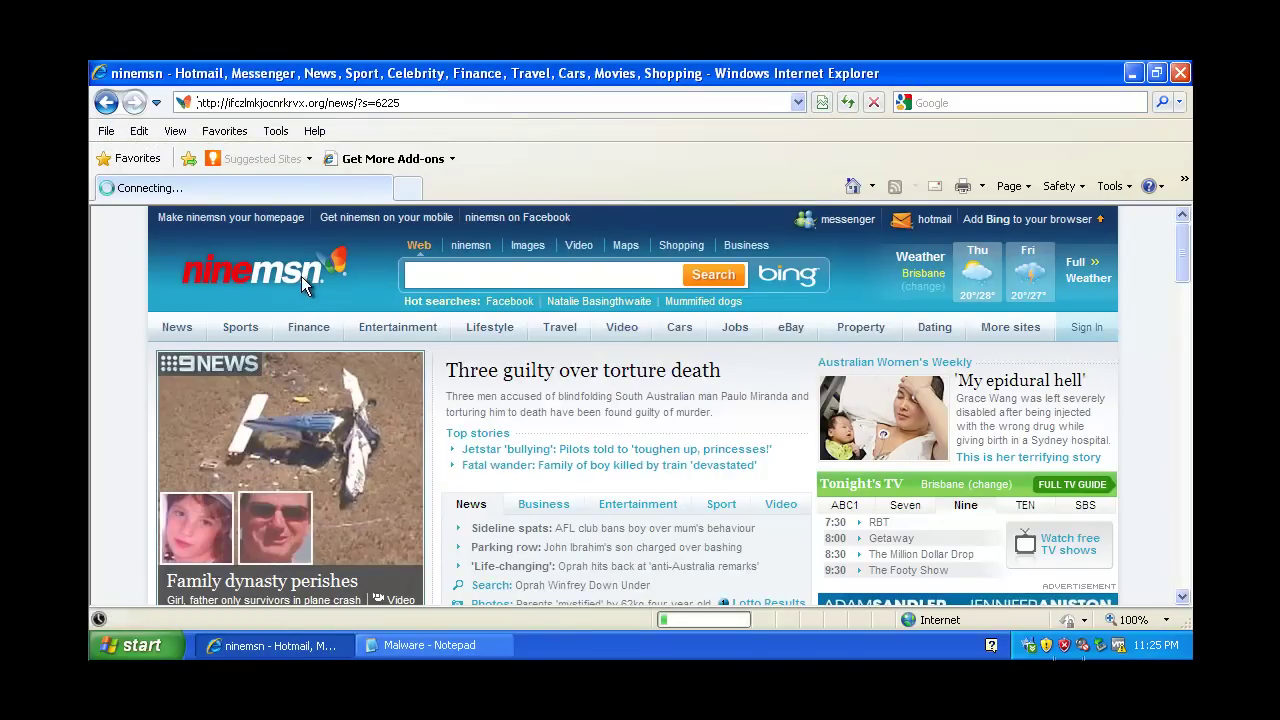
# - Save the 52320eac download to the desktop and cancel the Open With prompt
pyautogui.click(692, 370)
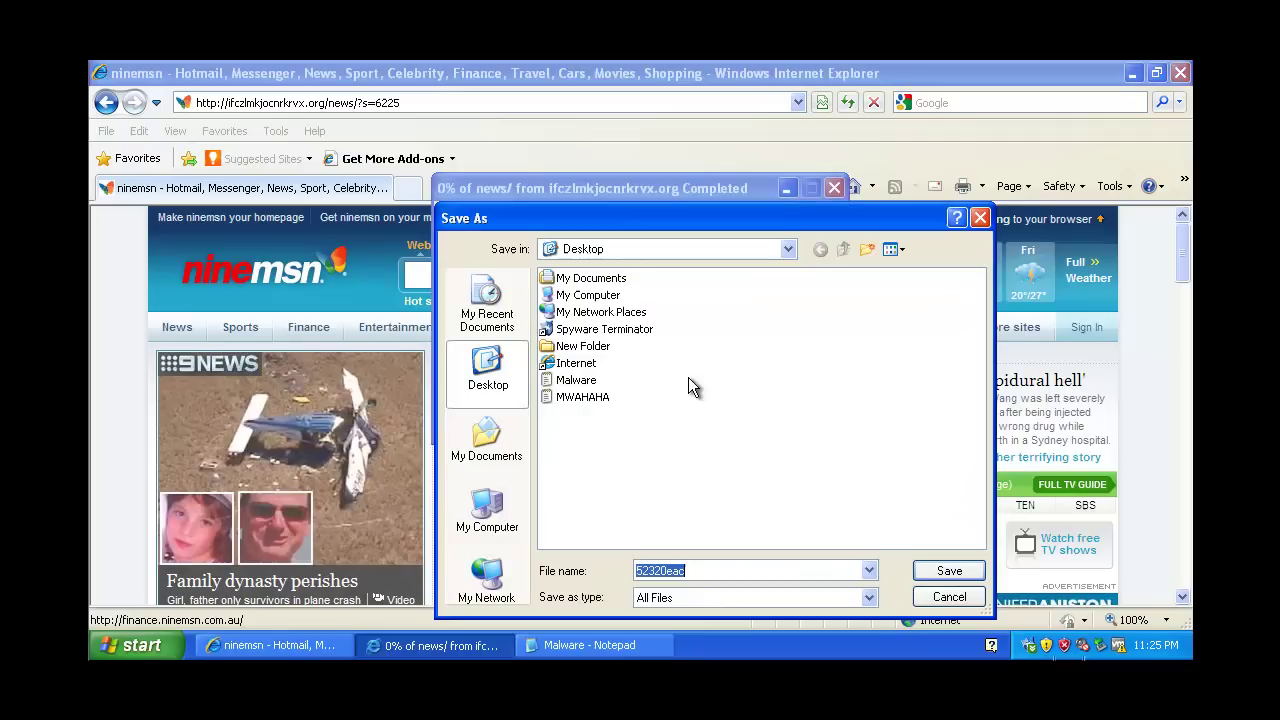
pyautogui.click(945, 568)
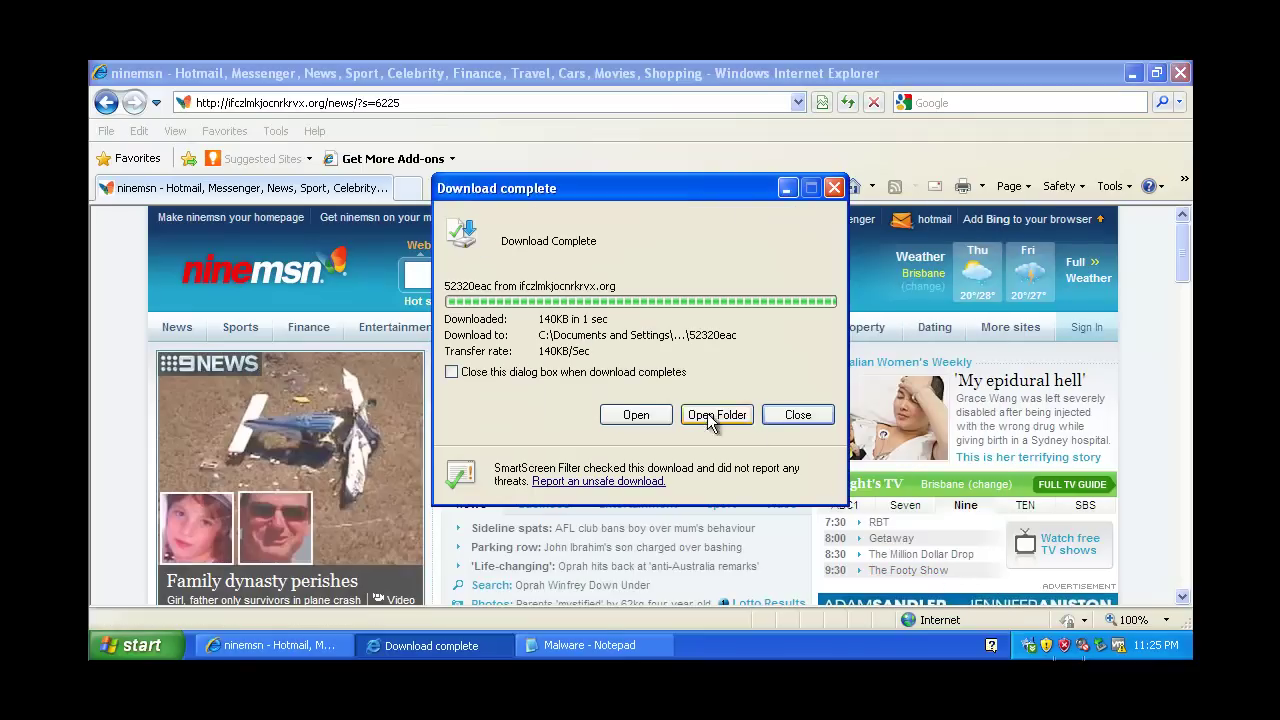
pyautogui.click(650, 414)
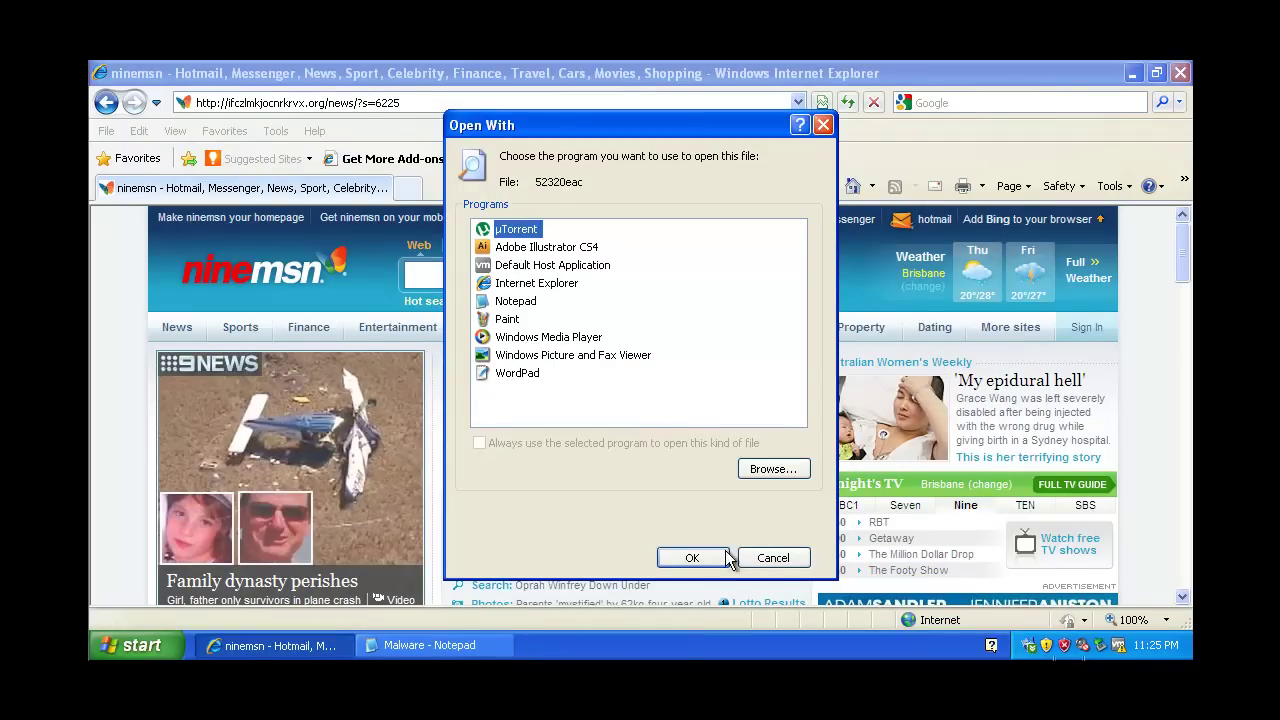
pyautogui.click(771, 558)
pyautogui.click(275, 645)
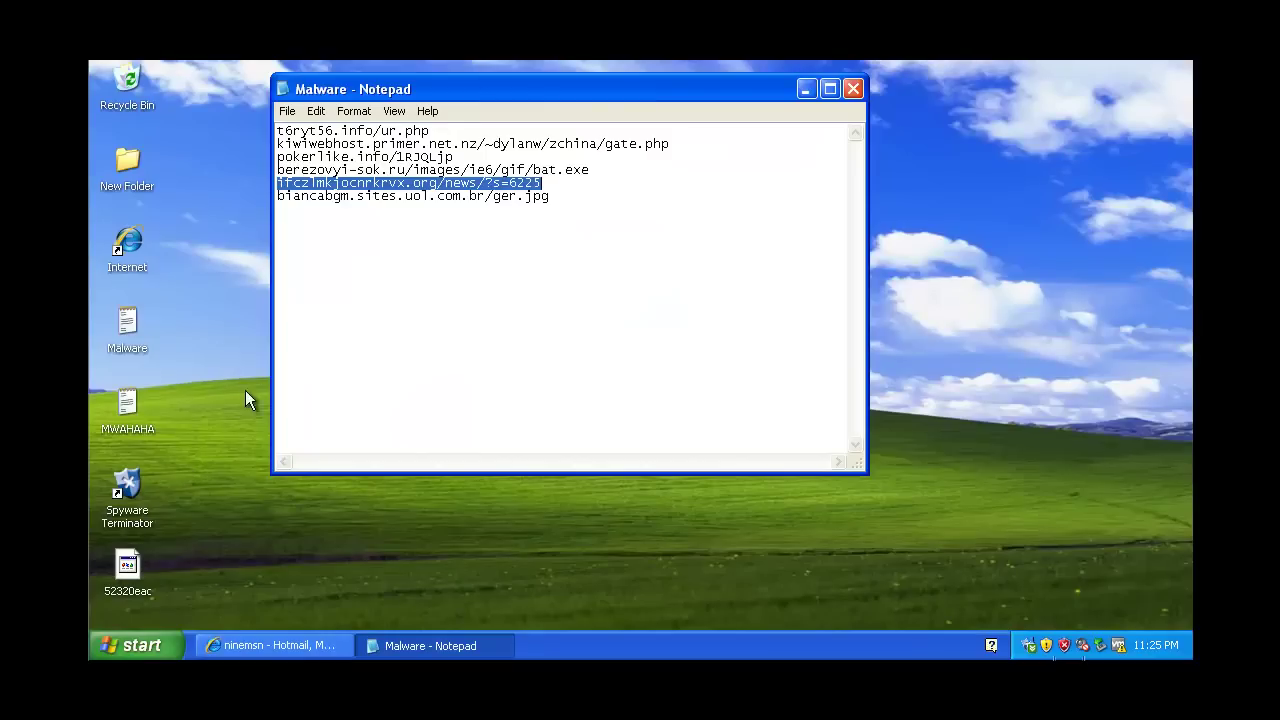
pyautogui.doubleClick(130, 565)
pyautogui.click(720, 360)
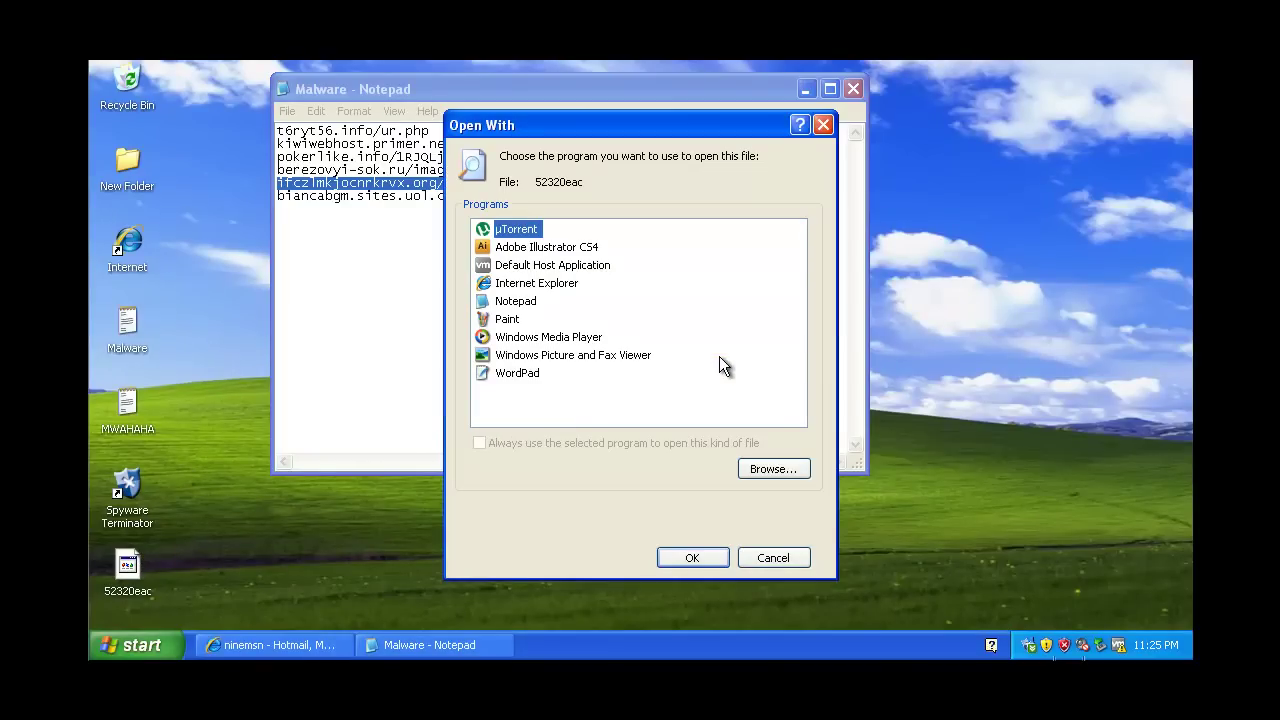
pyautogui.doubleClick(511, 306)
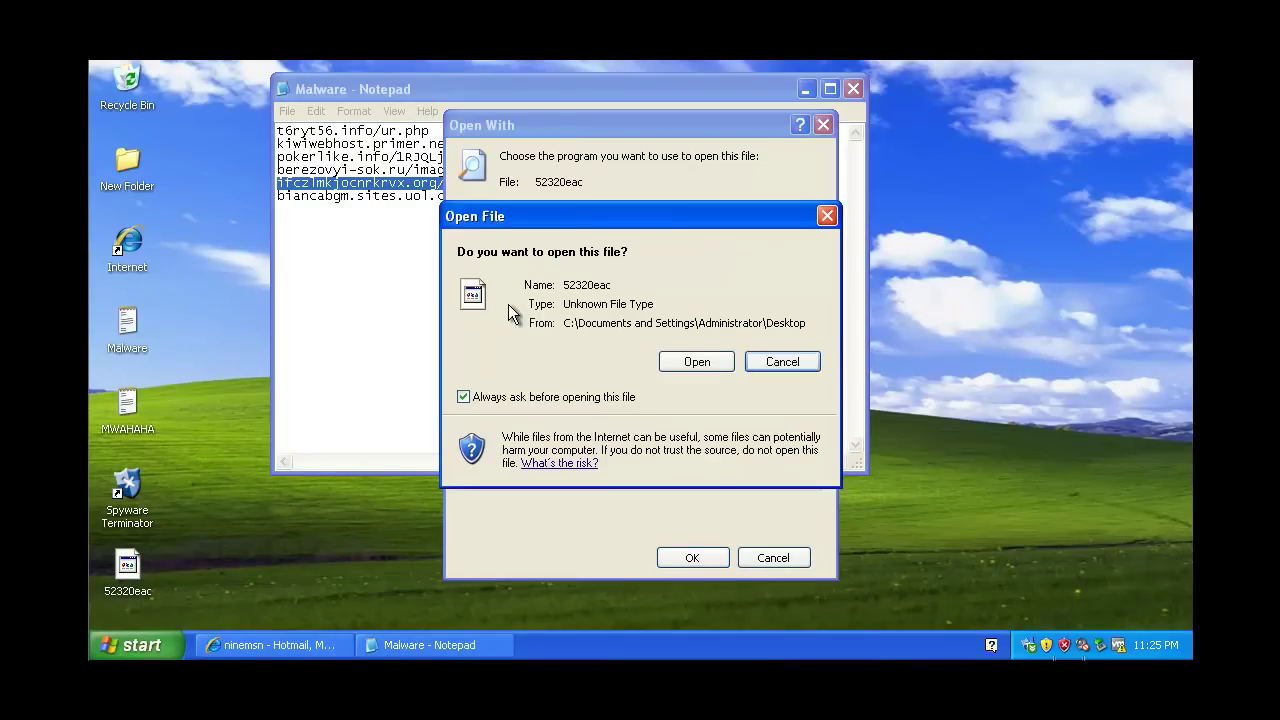
pyautogui.click(690, 363)
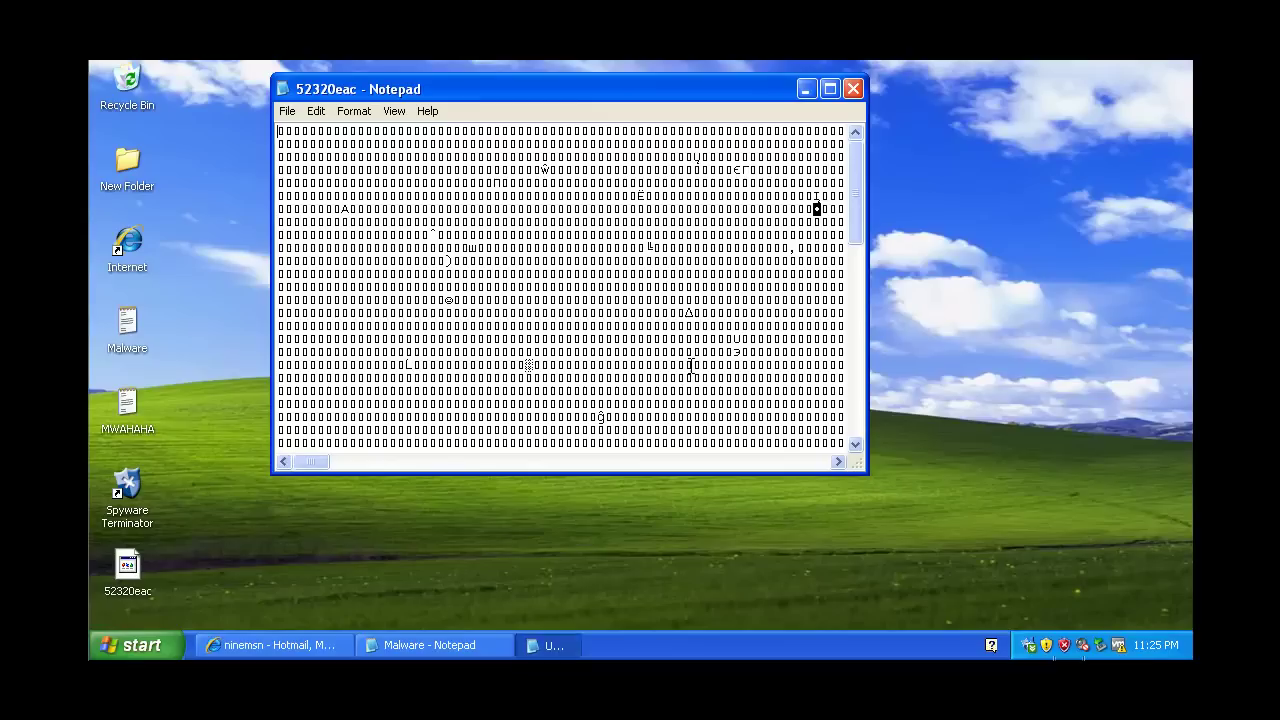
pyautogui.click(551, 461)
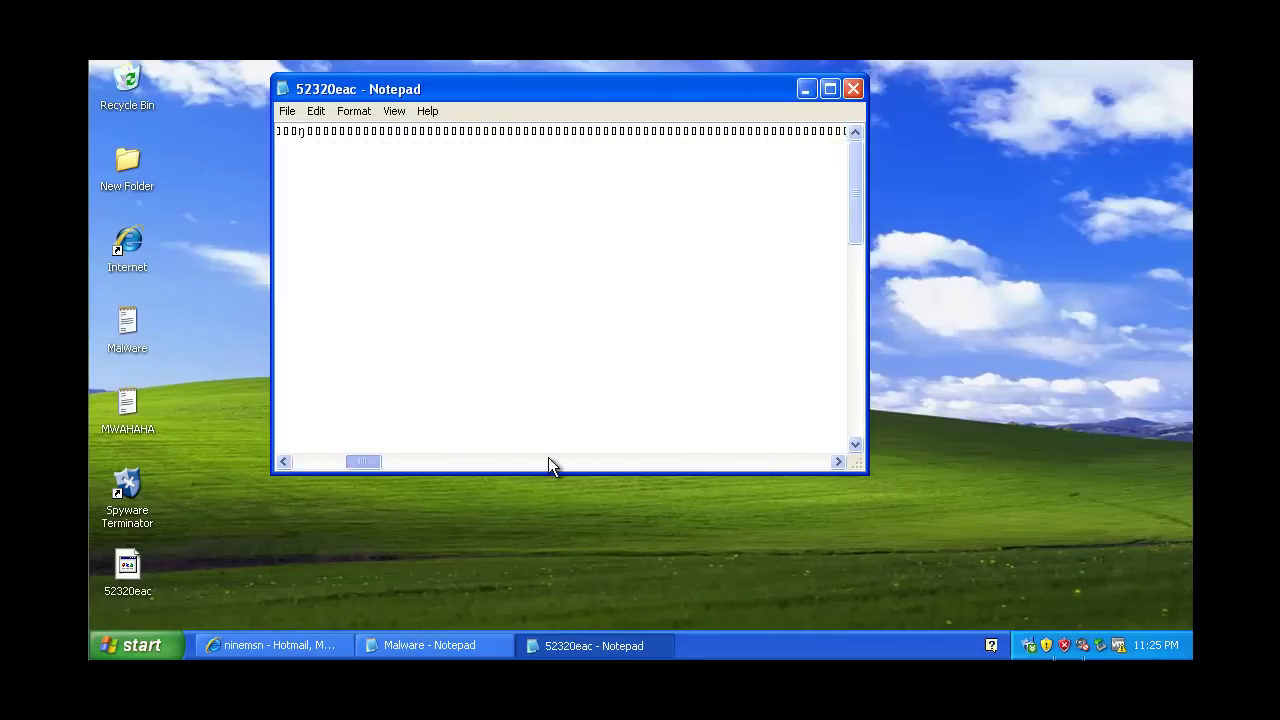
pyautogui.click(853, 89)
pyautogui.moveTo(593, 170); pyautogui.dragTo(277, 170)
pyautogui.hotkey('ctrl', 'c')
# - Load the copied berezovyi-sok.ru bat.exe address in Internet Explorer, which returns 404
pyautogui.click(306, 629)
pyautogui.click(306, 641)
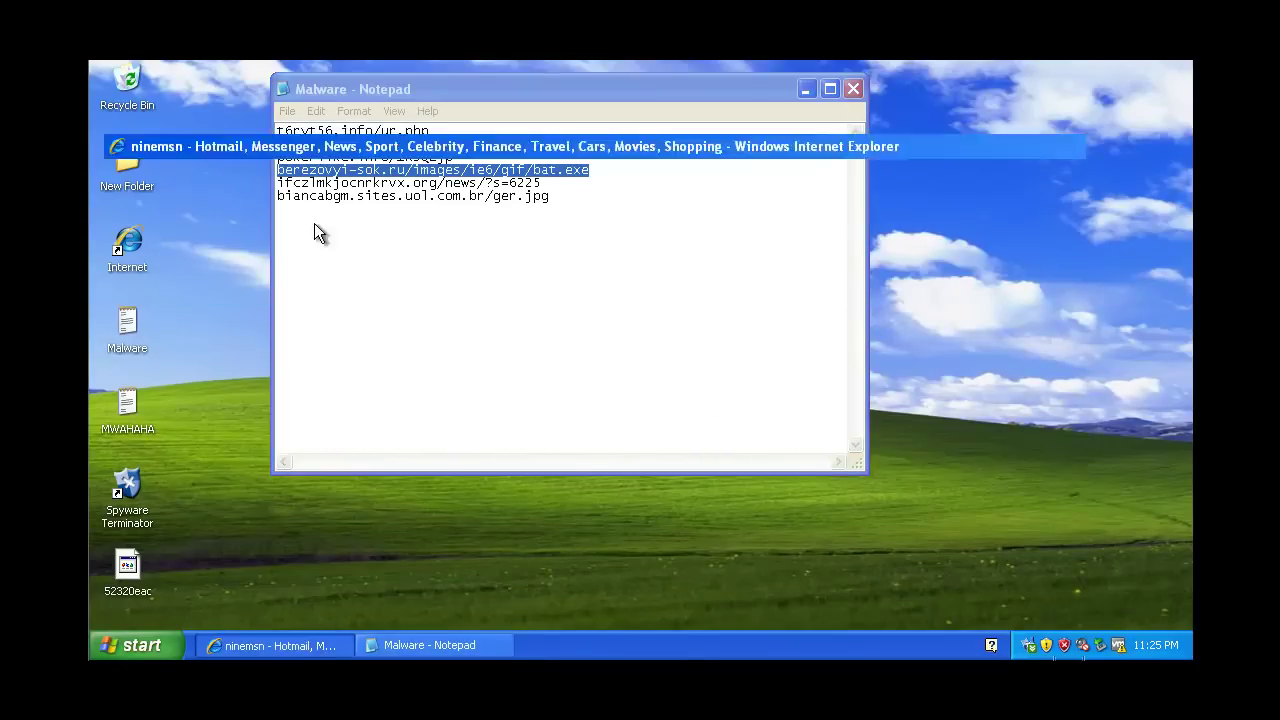
pyautogui.click(285, 103)
pyautogui.hotkey('ctrl', 'v')
pyautogui.press('Return')
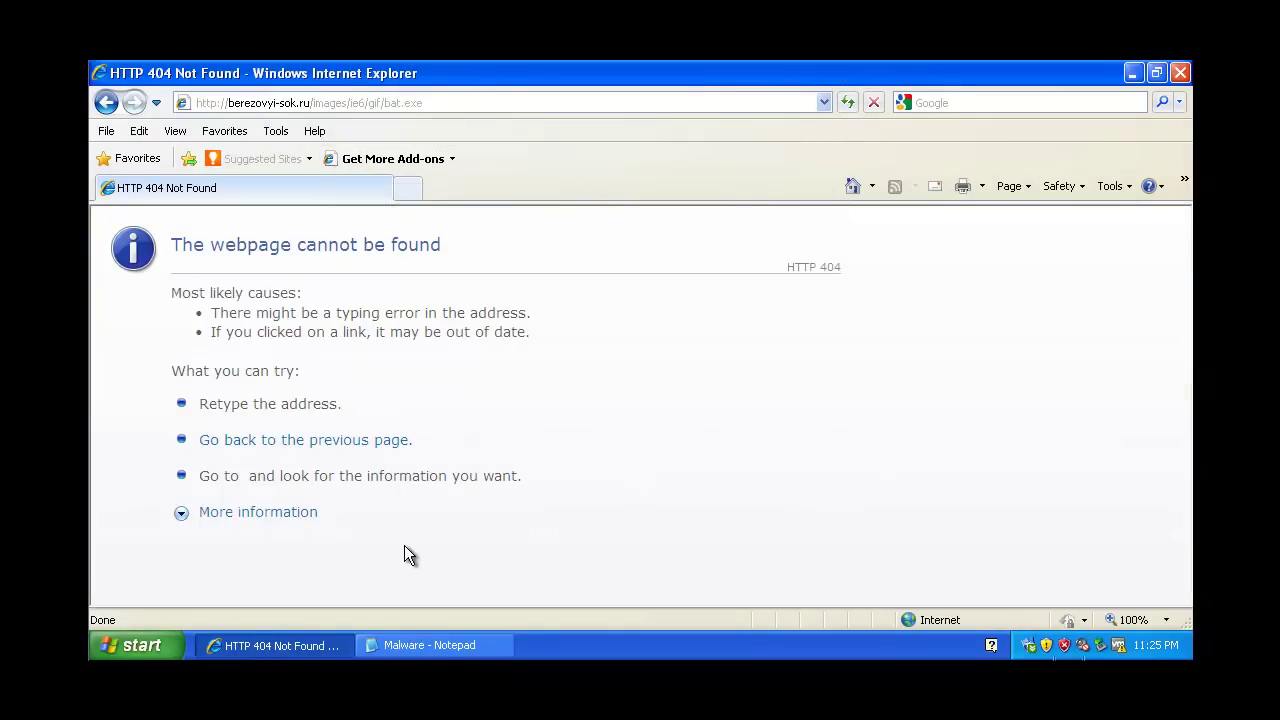
# - Copy pokerlike.info/1RJQLjp from the Malware list and load it in Internet Explorer
pyautogui.click(430, 645)
pyautogui.moveTo(478, 156); pyautogui.dragTo(276, 157)
pyautogui.hotkey('ctrl', 'c')
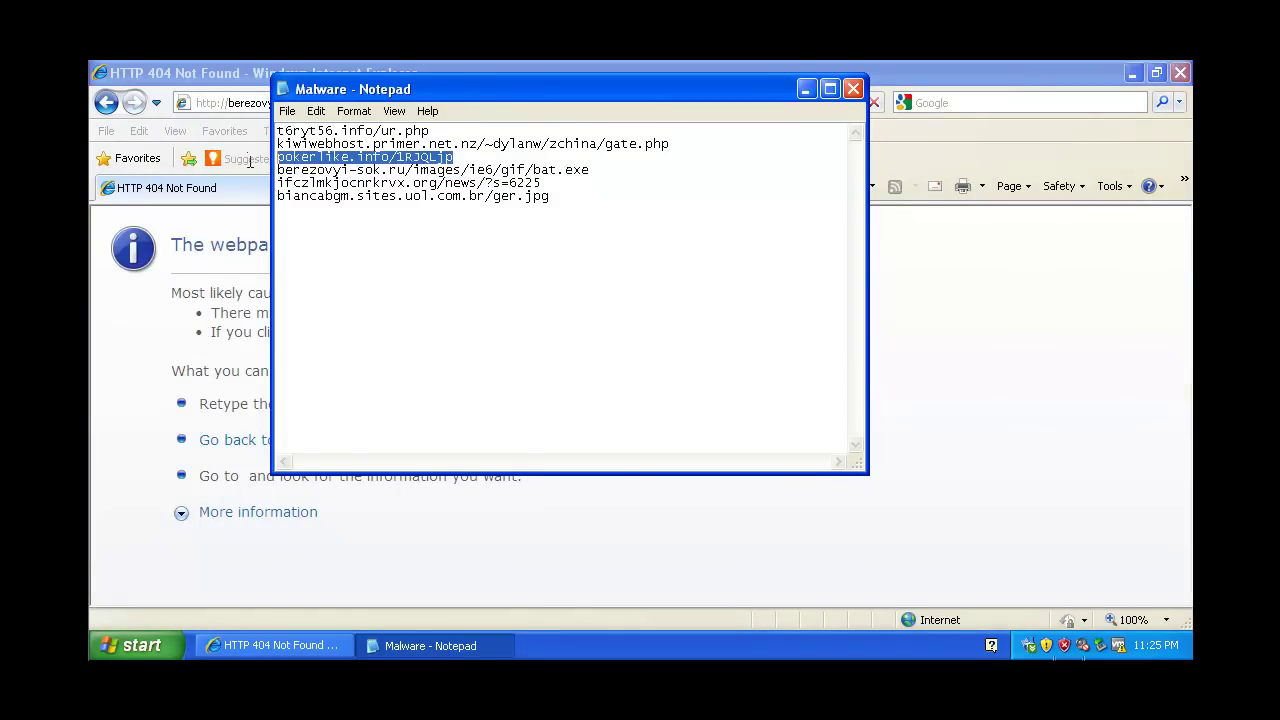
pyautogui.click(266, 102)
pyautogui.hotkey('ctrl', 'v')
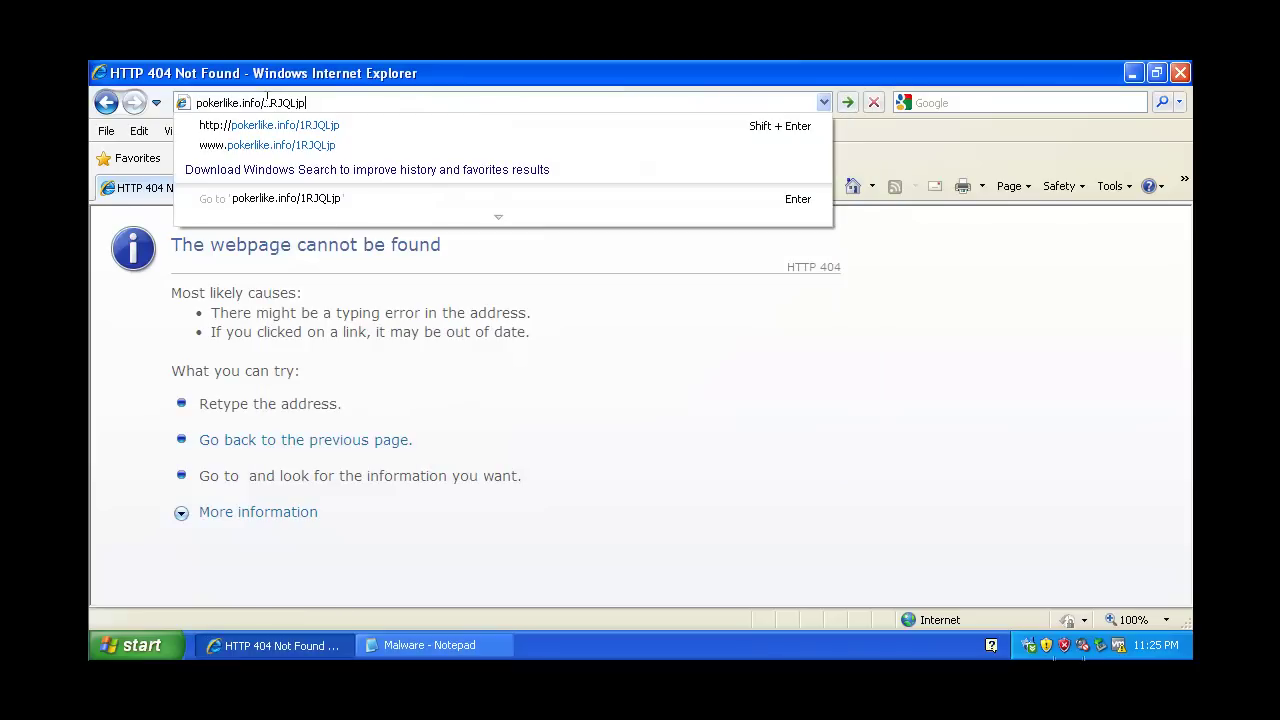
pyautogui.press('Return')
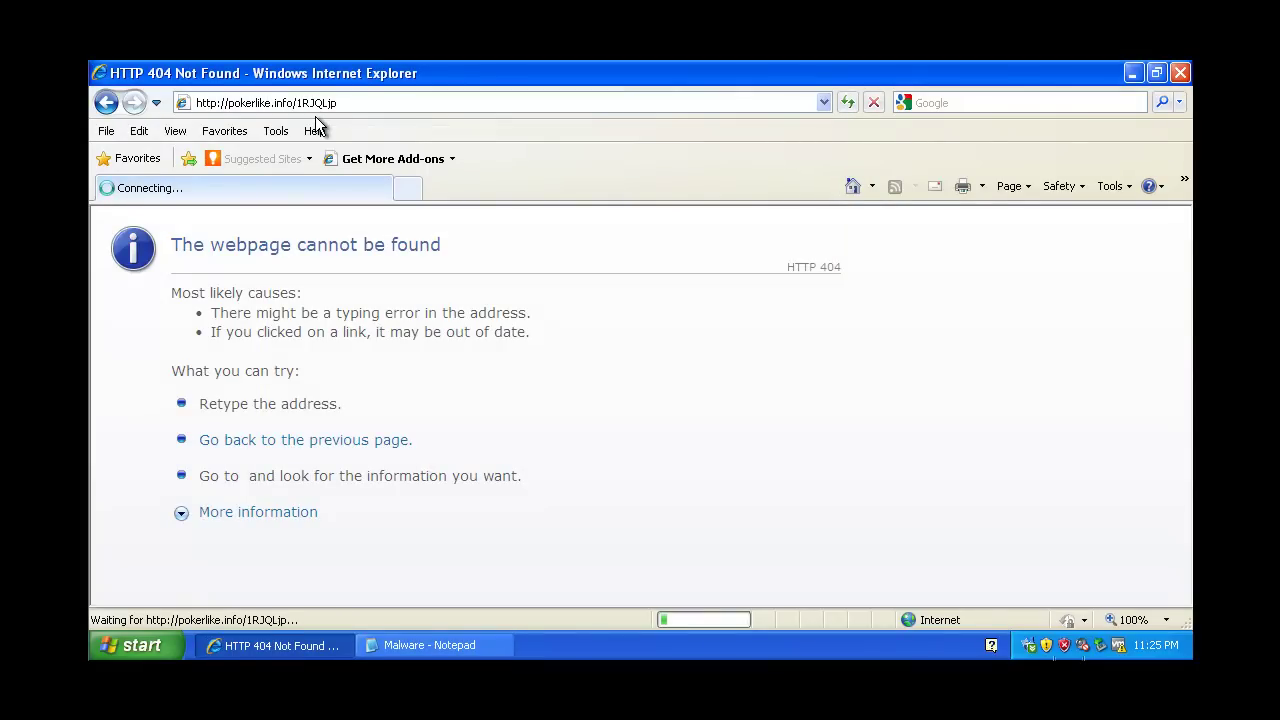
# - Select the kiwiwebhost.primer.net.nz gate.php line, then close the Malware URL list
pyautogui.click(385, 644)
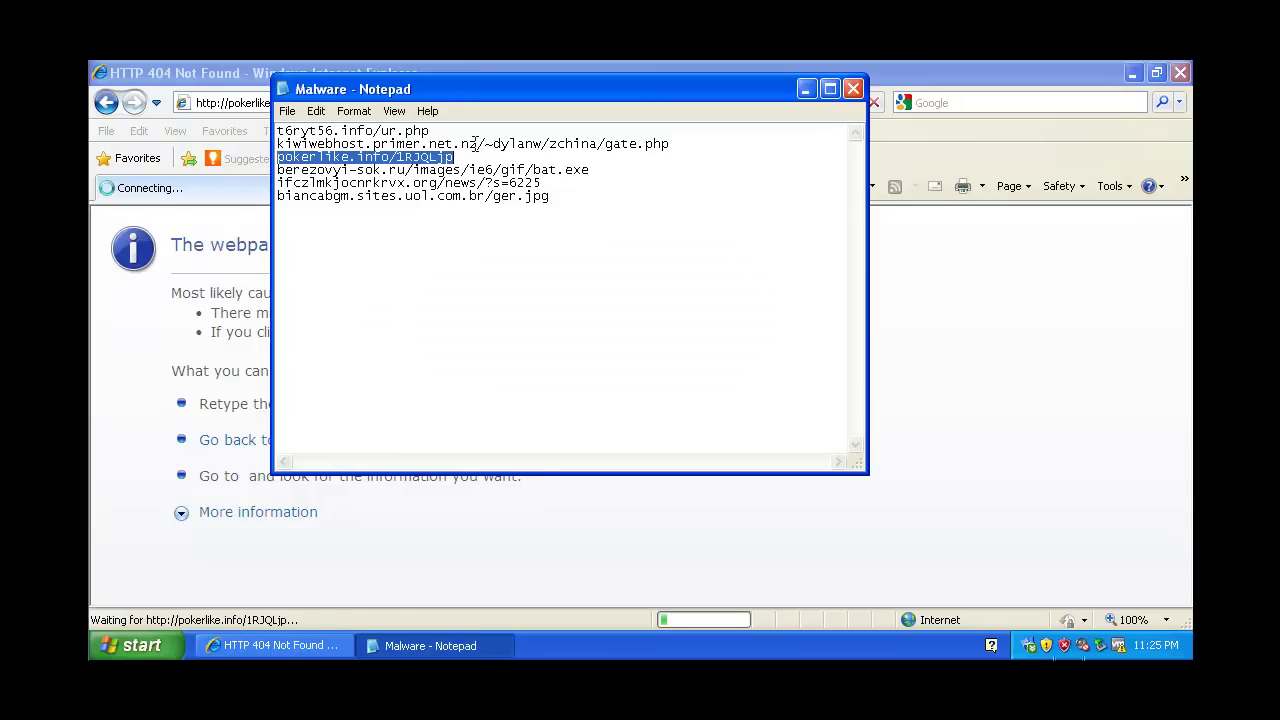
pyautogui.moveTo(669, 144); pyautogui.dragTo(285, 144)
pyautogui.click(855, 89)
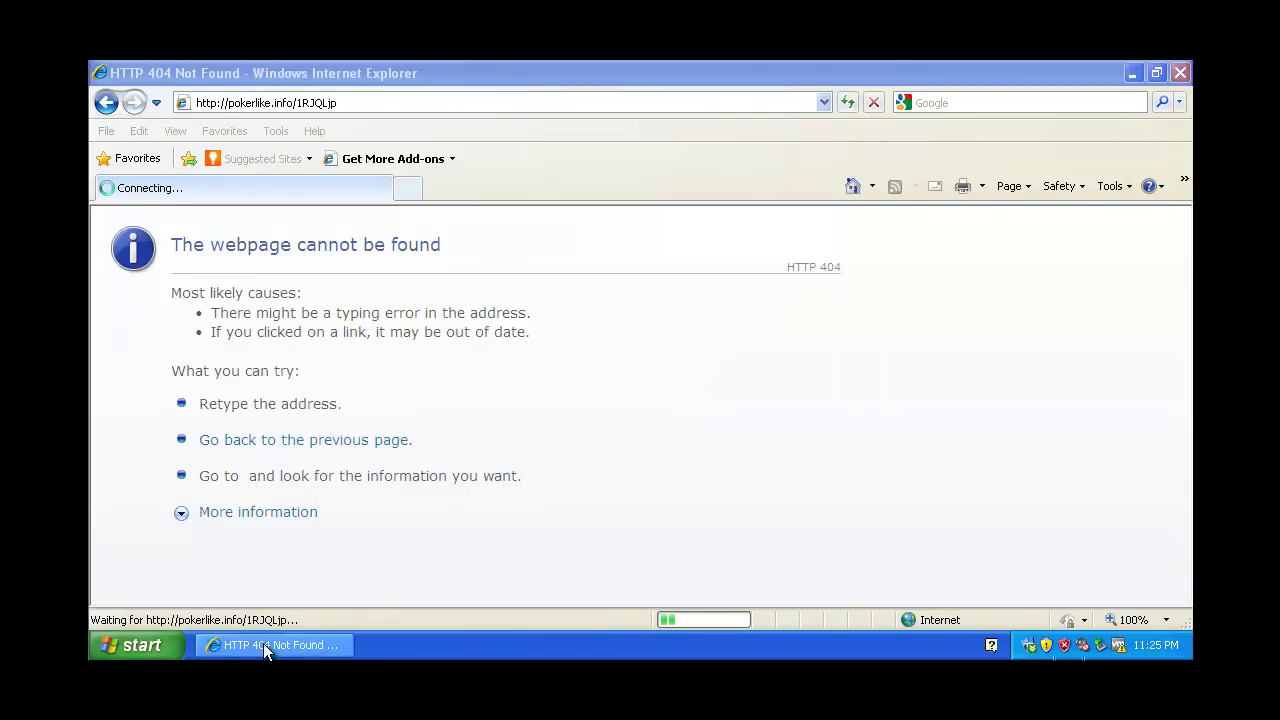
# - Open the MWAHAHA URL list and copy the besttoolsusa.in New-Video-Addon address
pyautogui.click(263, 643)
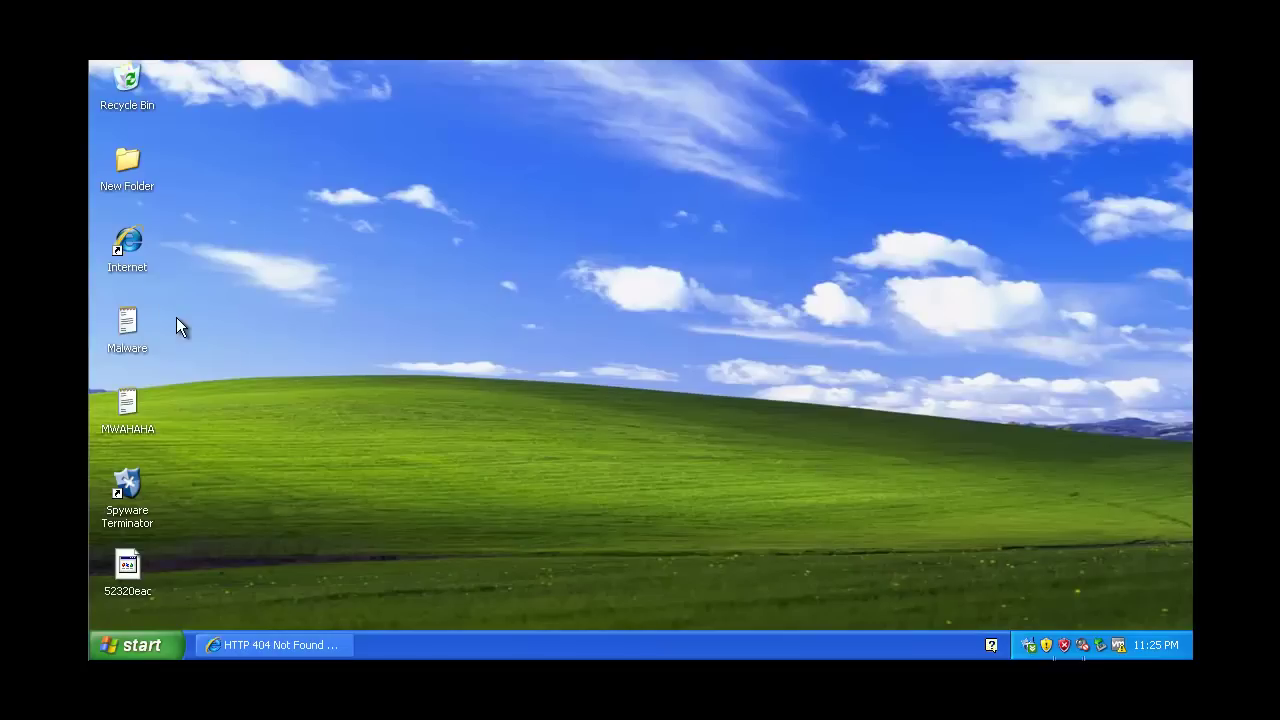
pyautogui.doubleClick(128, 404)
pyautogui.moveTo(660, 131); pyautogui.dragTo(200, 130)
pyautogui.hotkey('ctrl', 'c')
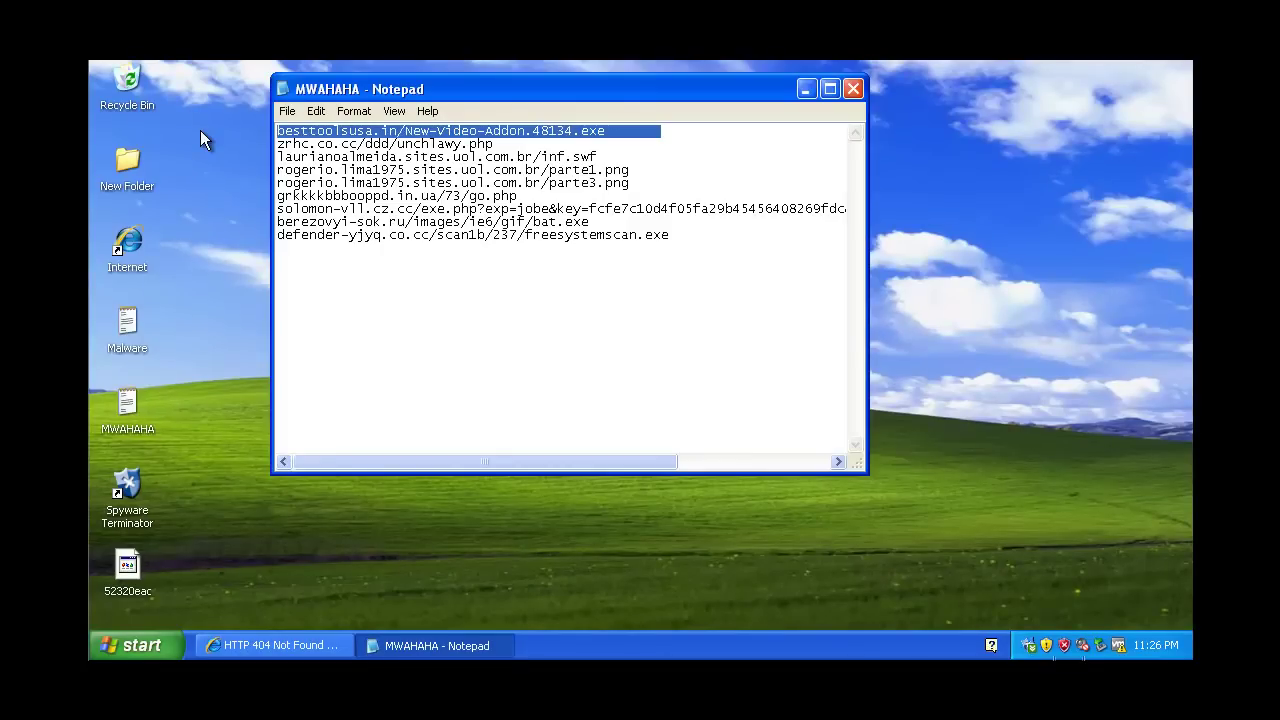
# - Load the besttoolsusa.in address and run New-Video-Addon.48134.exe despite the unverified-publisher warning
pyautogui.click(265, 645)
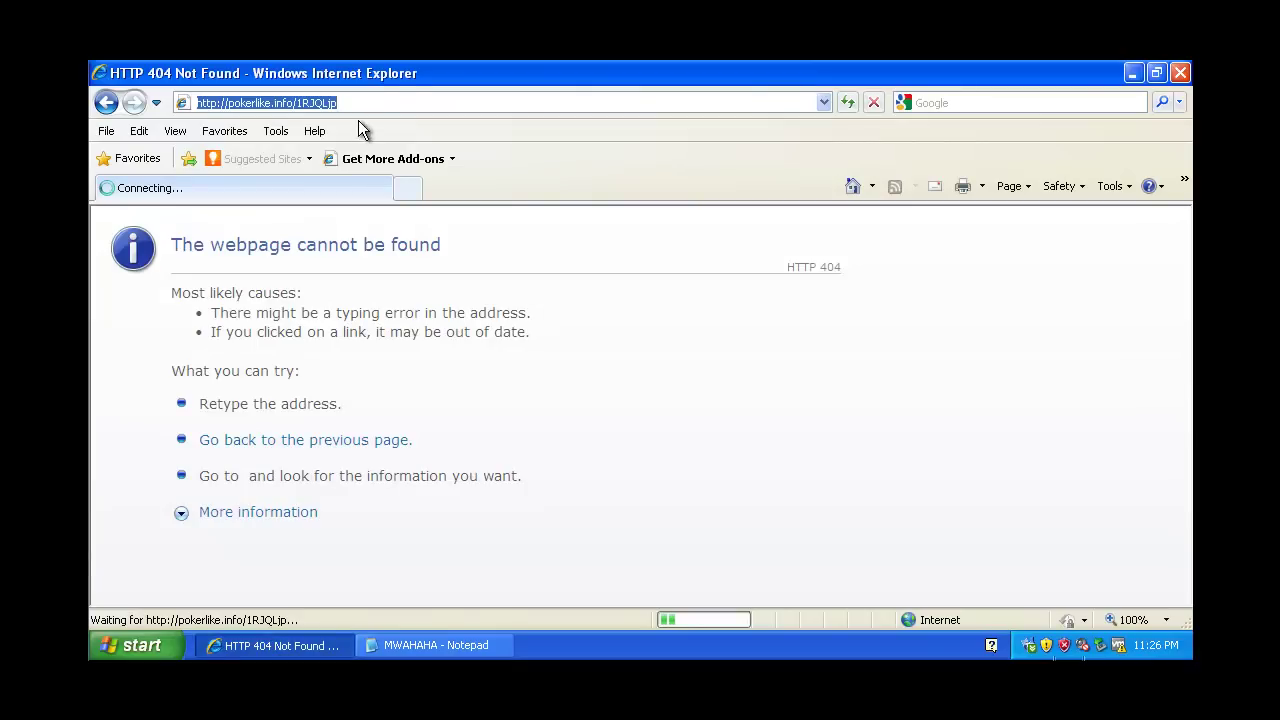
pyautogui.hotkey('ctrl', 'v')
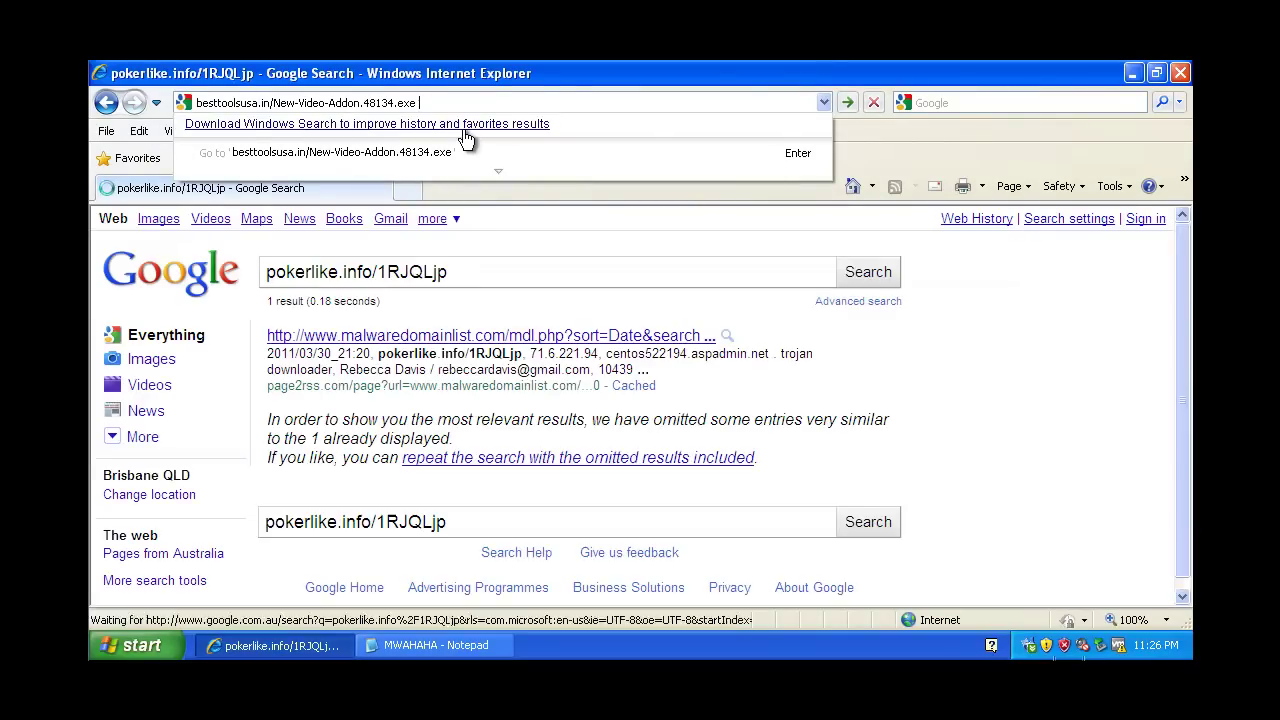
pyautogui.press('Return')
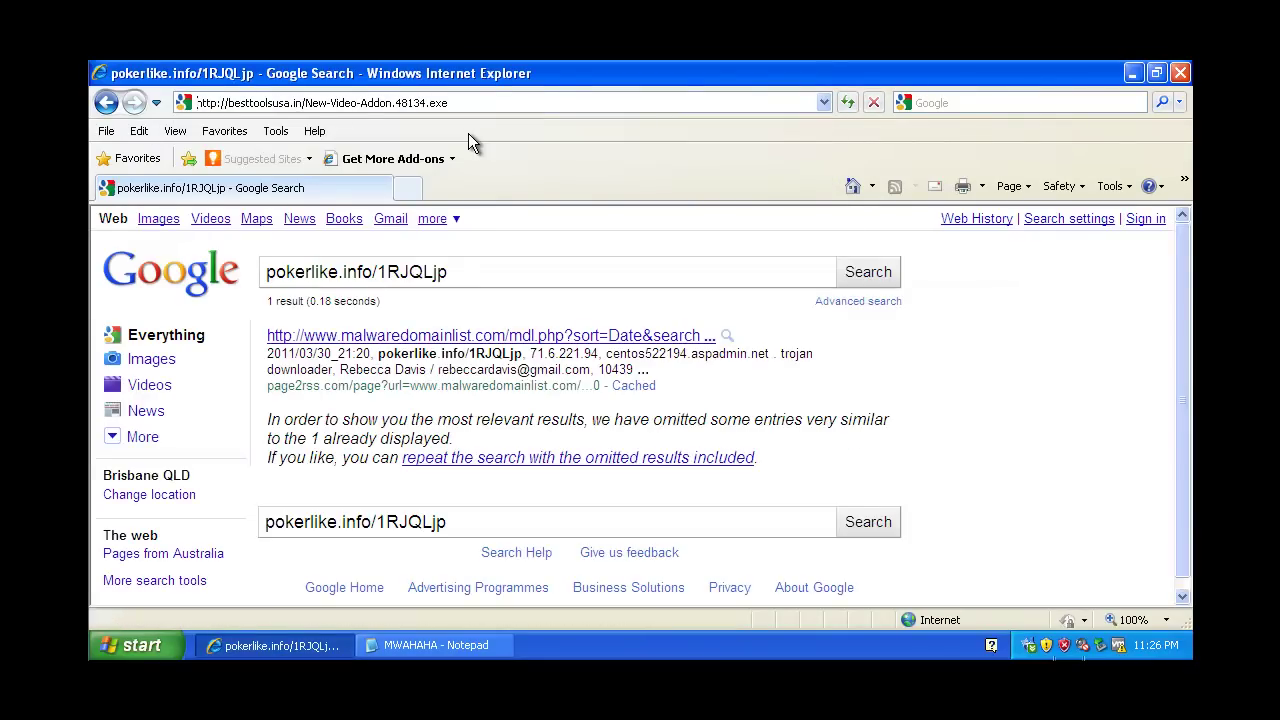
pyautogui.click(630, 372)
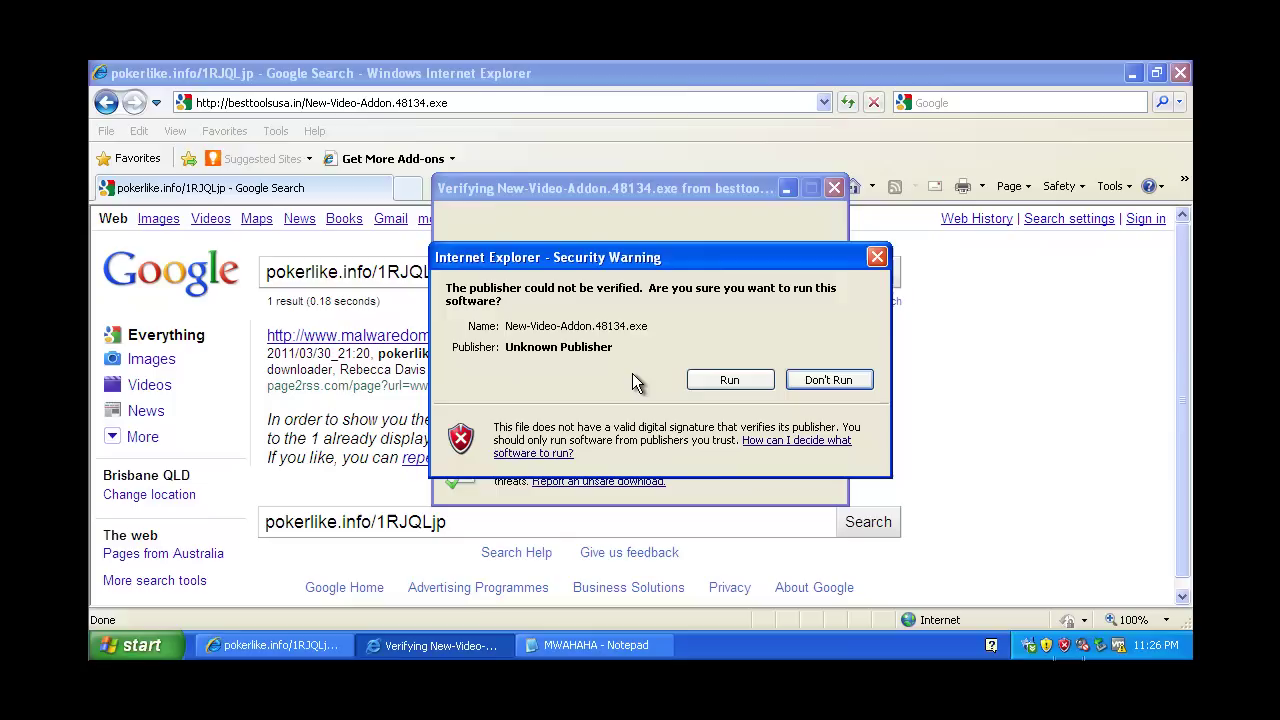
pyautogui.click(705, 381)
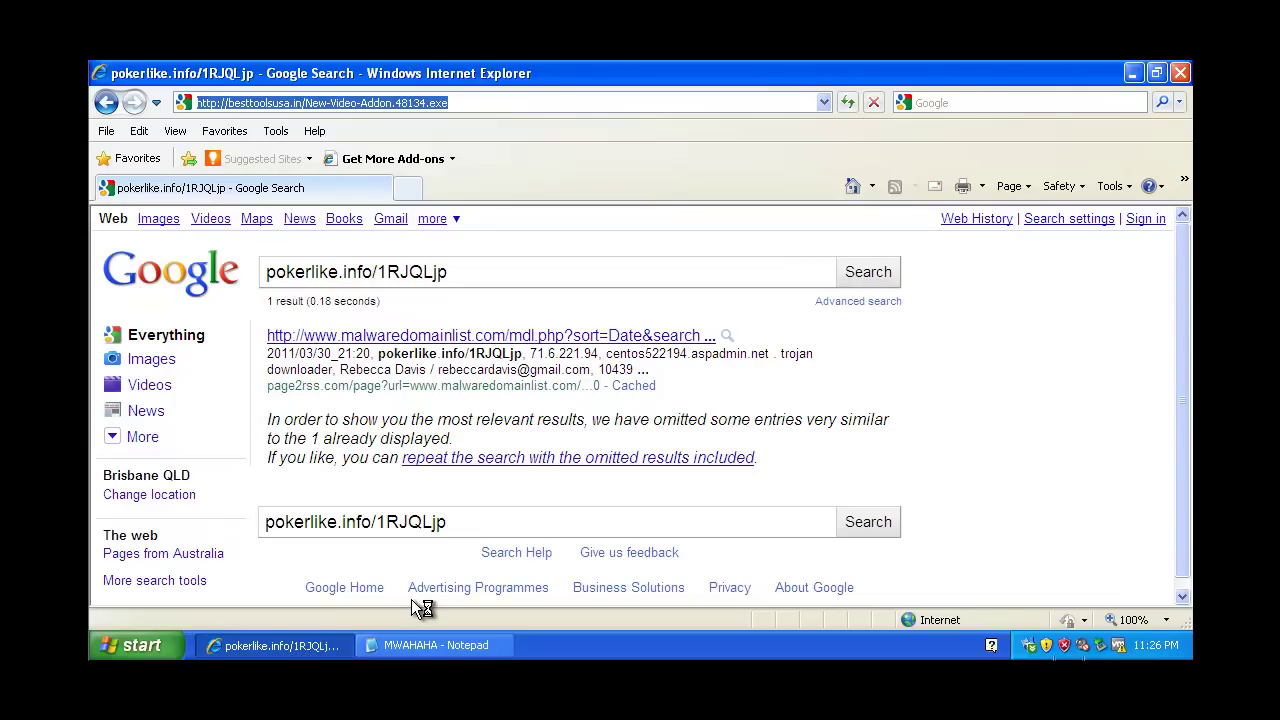
# - Minimize IE and Notepad, OK the Spyware Terminator Update window, then Ignore and Close the NTVDM error
pyautogui.click(1136, 70)
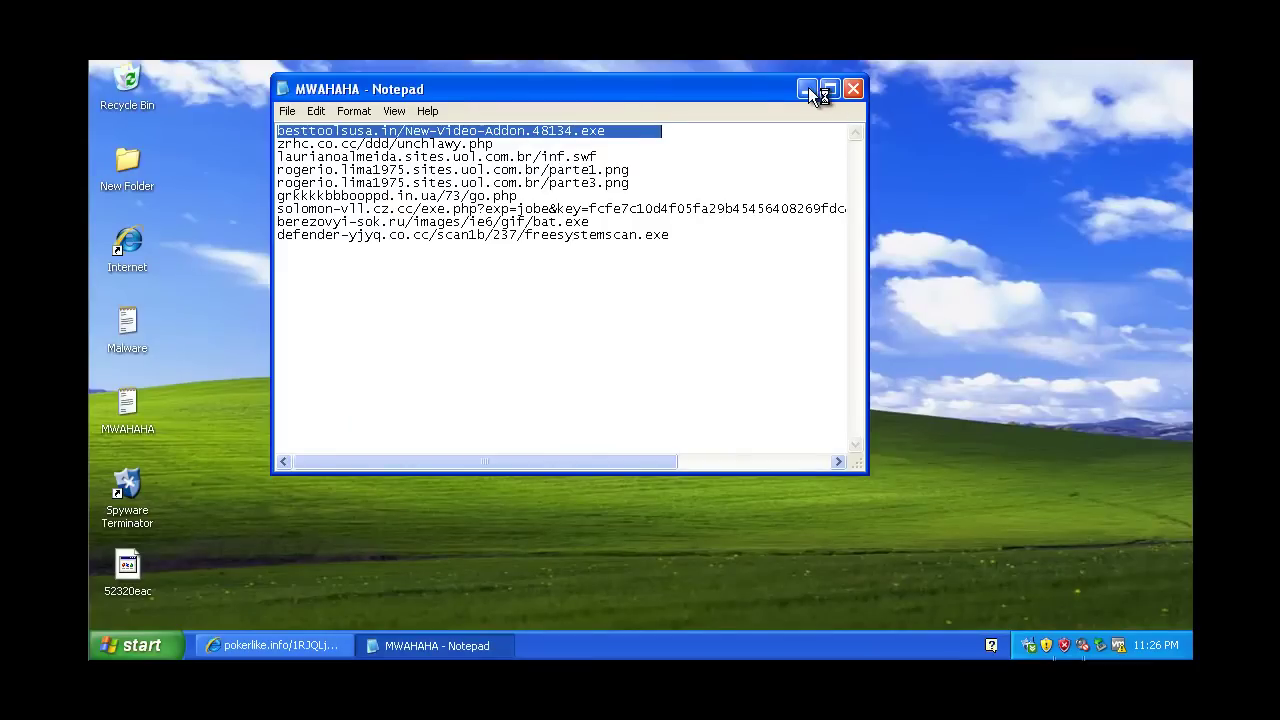
pyautogui.click(807, 90)
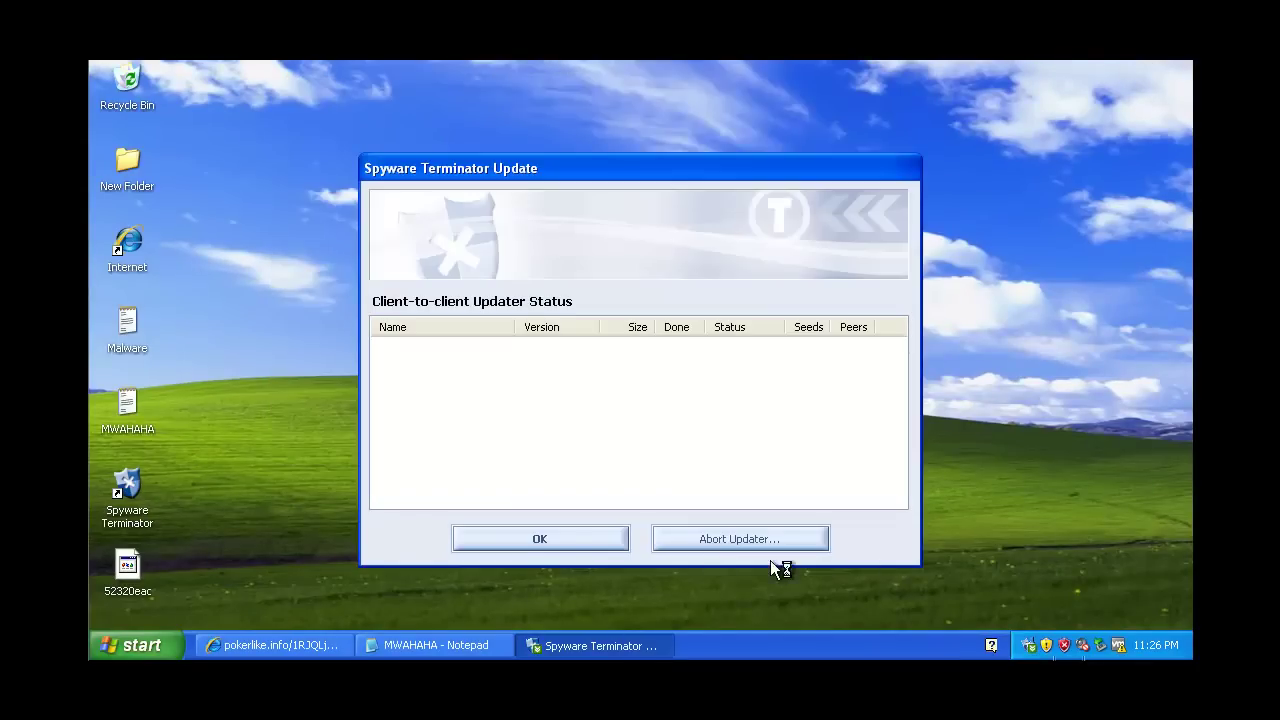
pyautogui.click(566, 537)
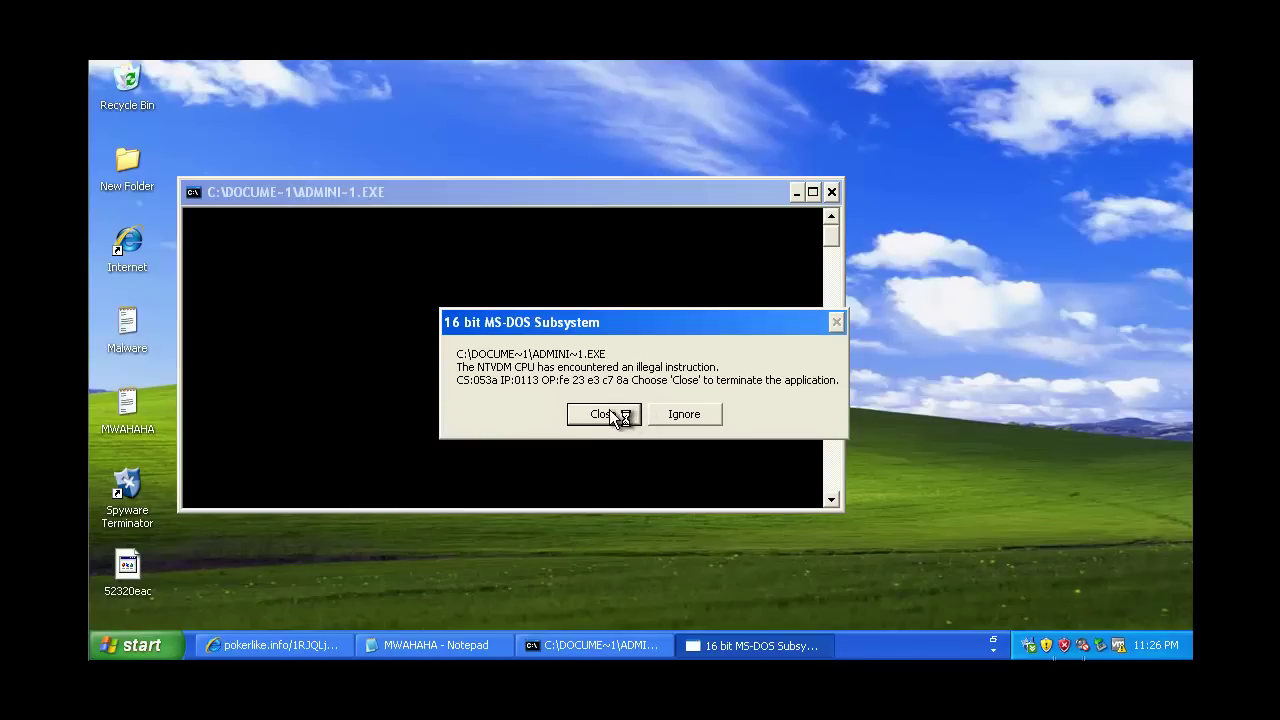
pyautogui.click(677, 418)
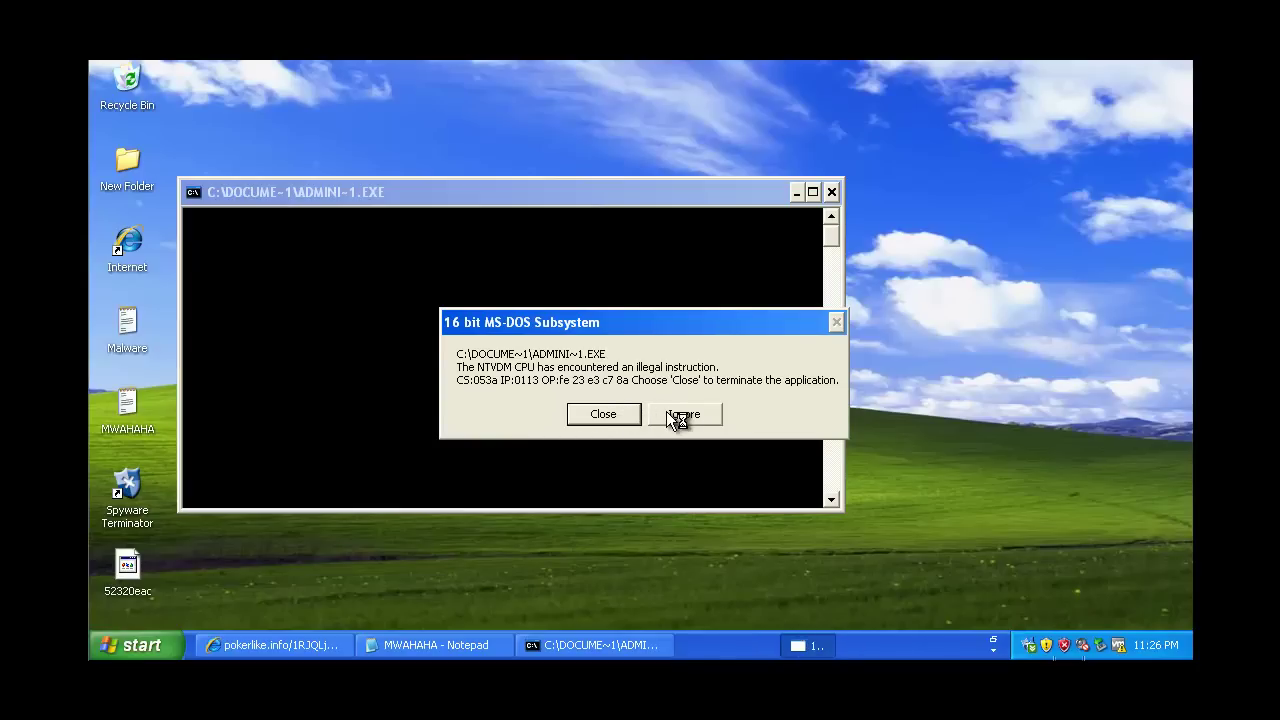
pyautogui.click(677, 418)
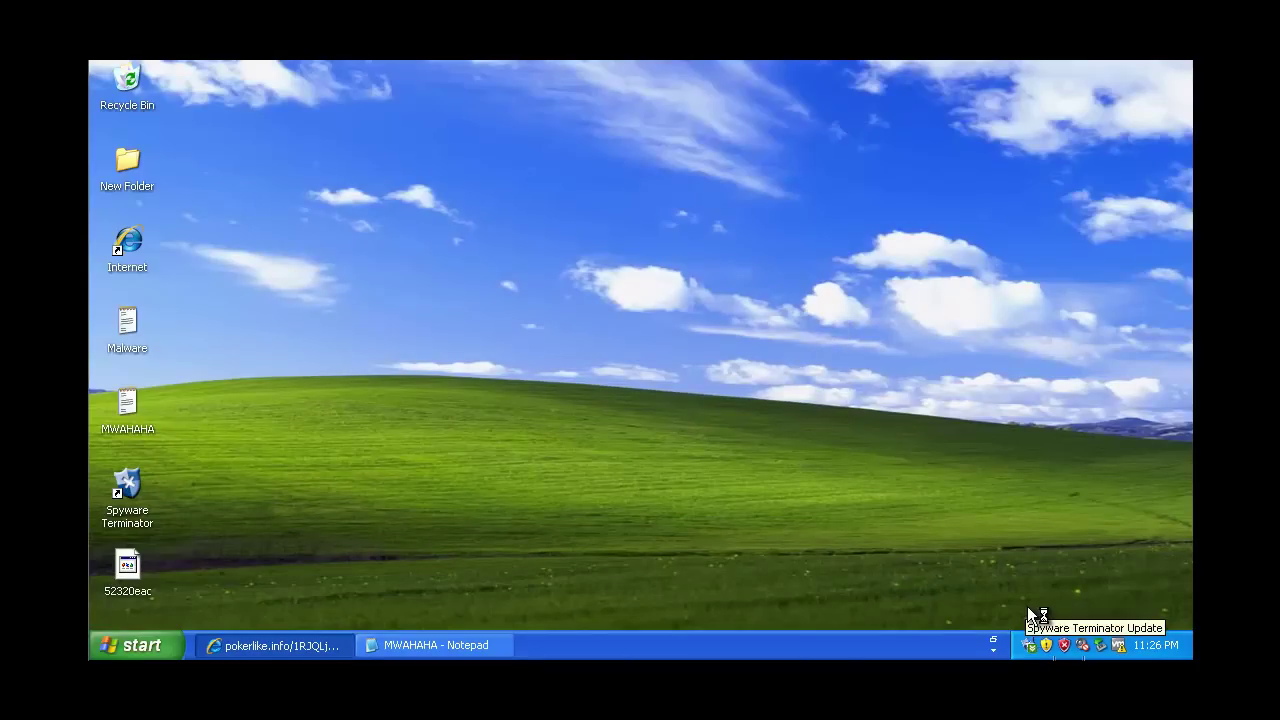
pyautogui.rightClick(1026, 644)
pyautogui.click(976, 483)
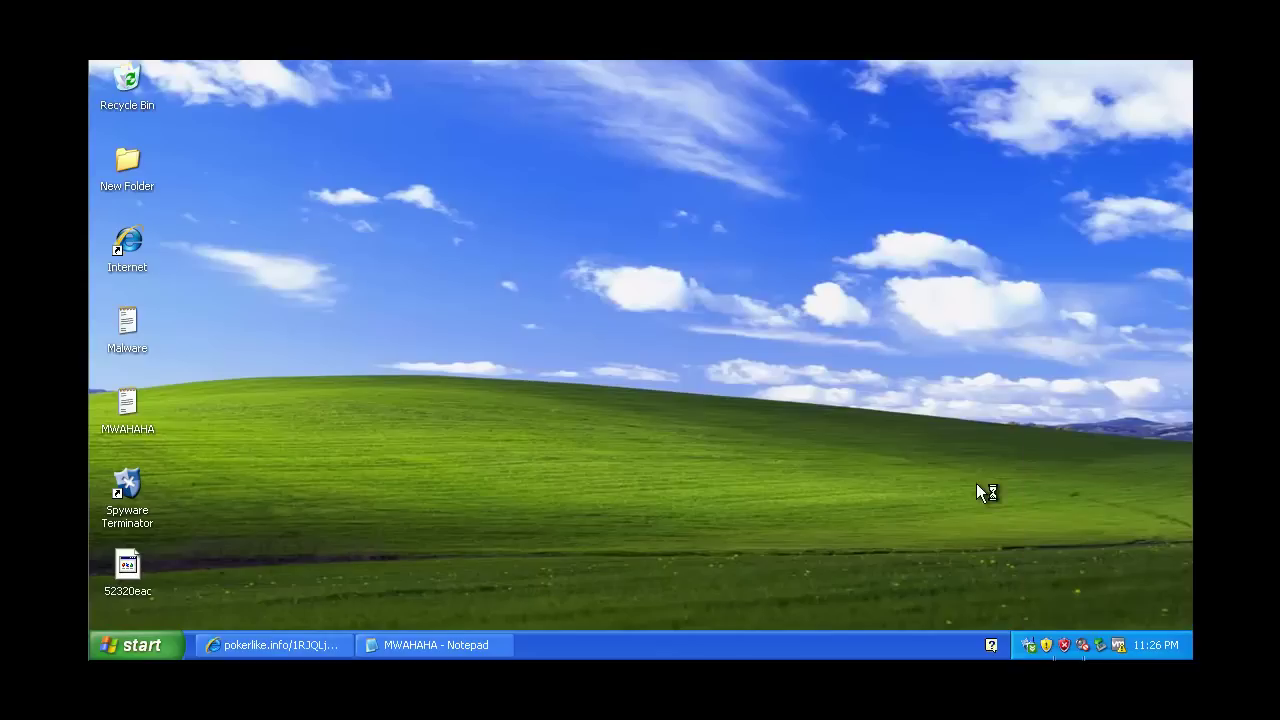
pyautogui.rightClick(1026, 639)
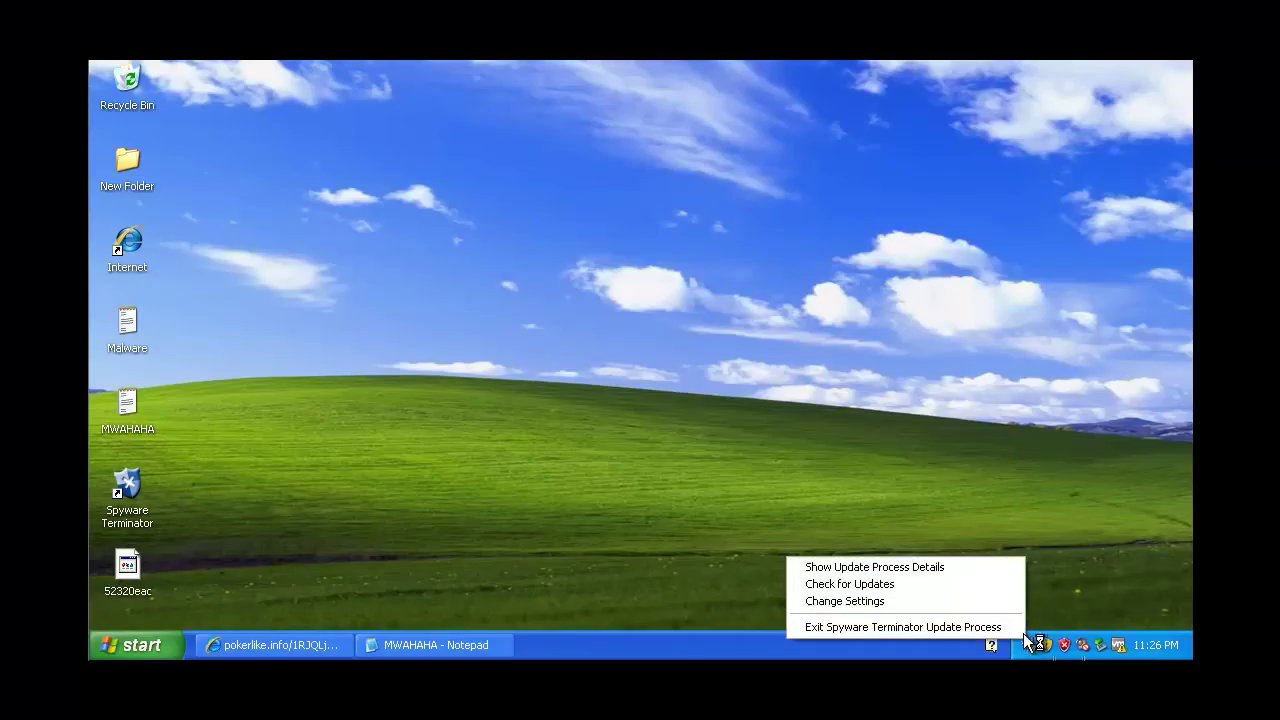
pyautogui.click(1083, 543)
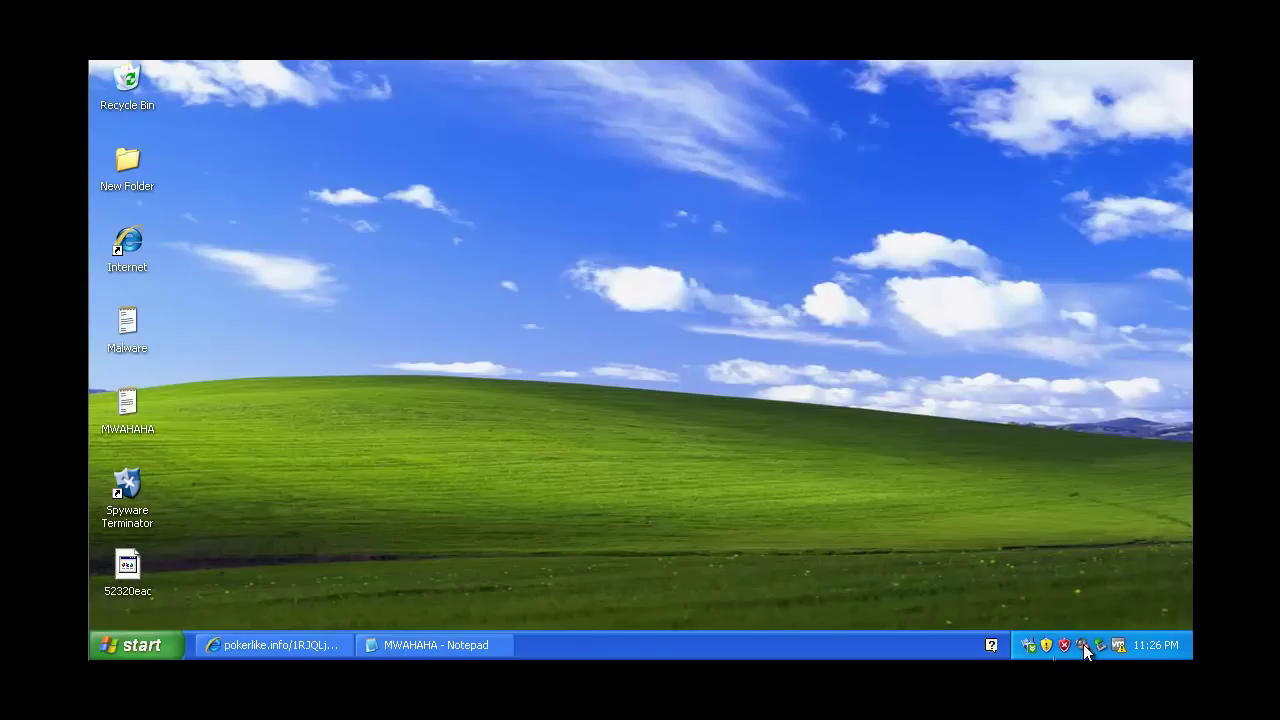
pyautogui.rightClick(1032, 646)
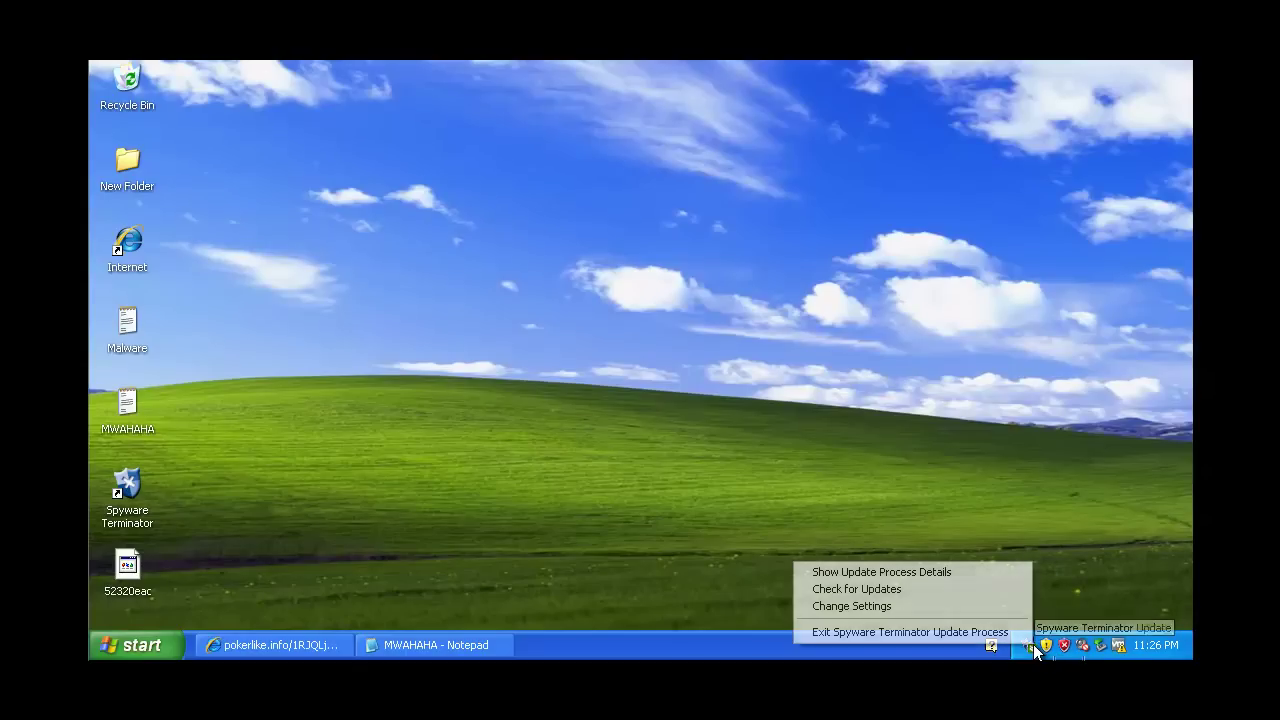
pyautogui.click(943, 536)
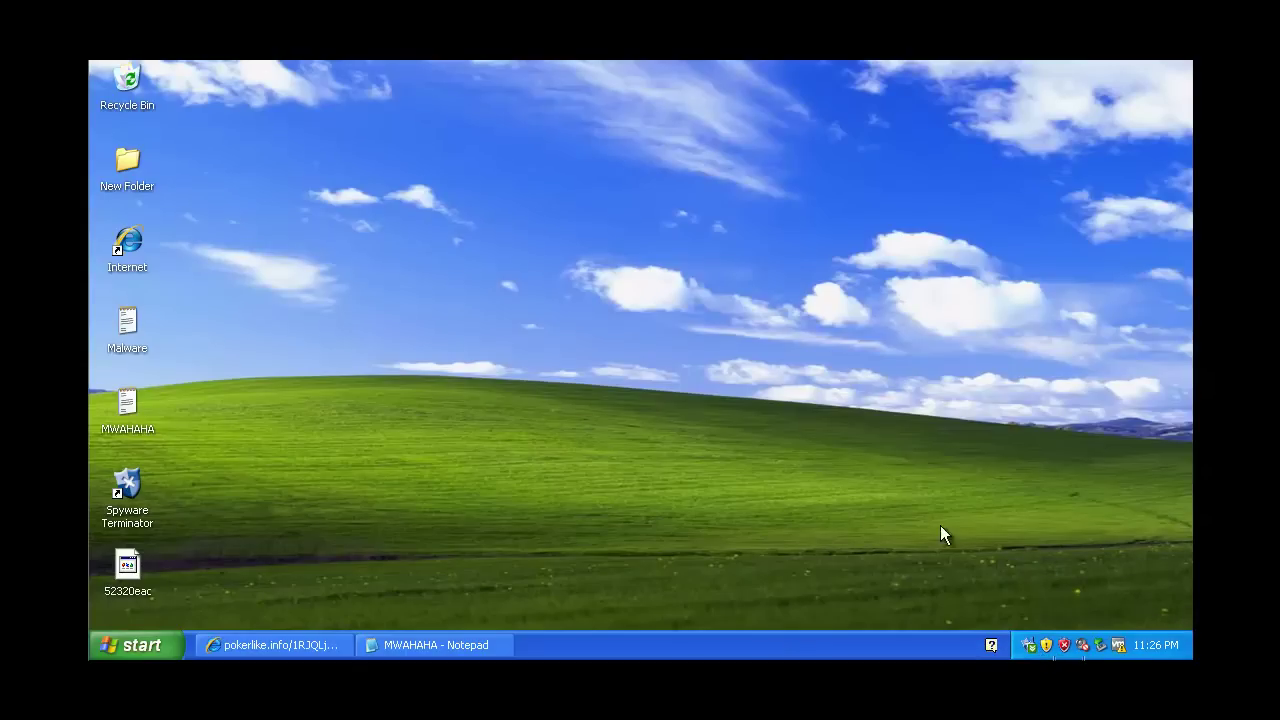
pyautogui.rightClick(1064, 645)
pyautogui.click(1042, 613)
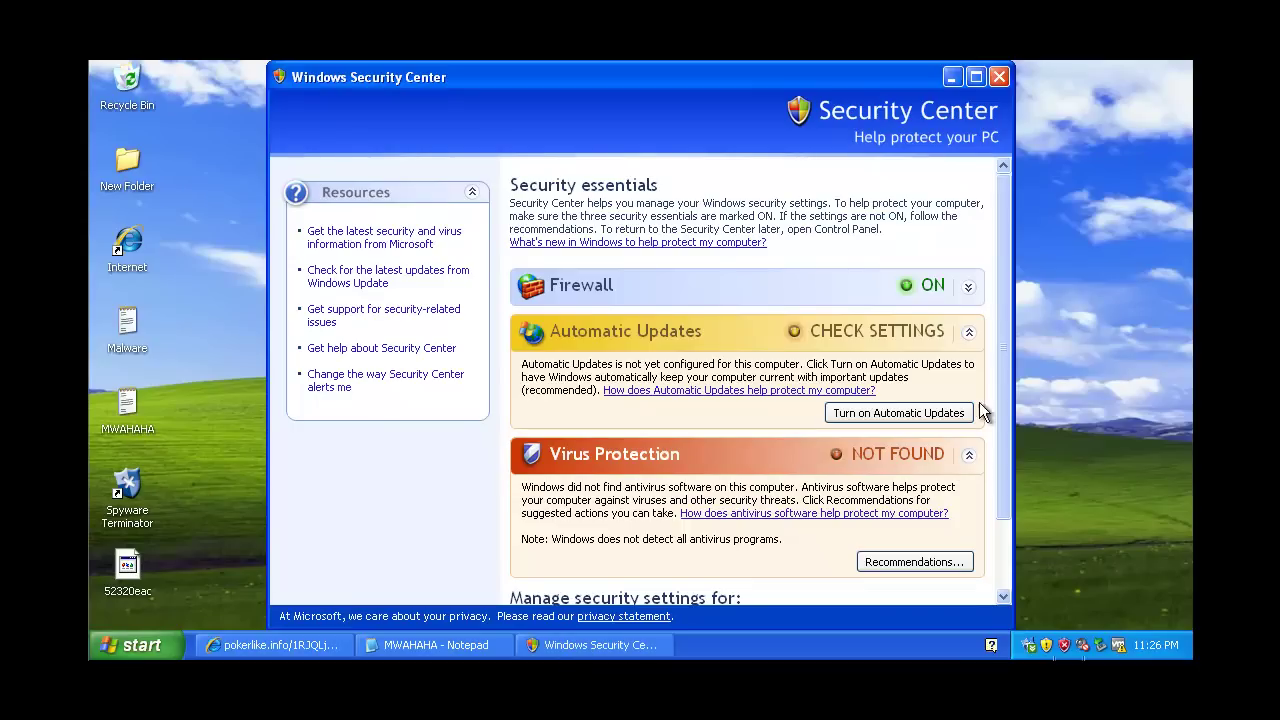
# - Close Windows Security Center and launch Spyware Terminator Center from its desktop icon
pyautogui.moveTo(999, 375); pyautogui.dragTo(1001, 468)
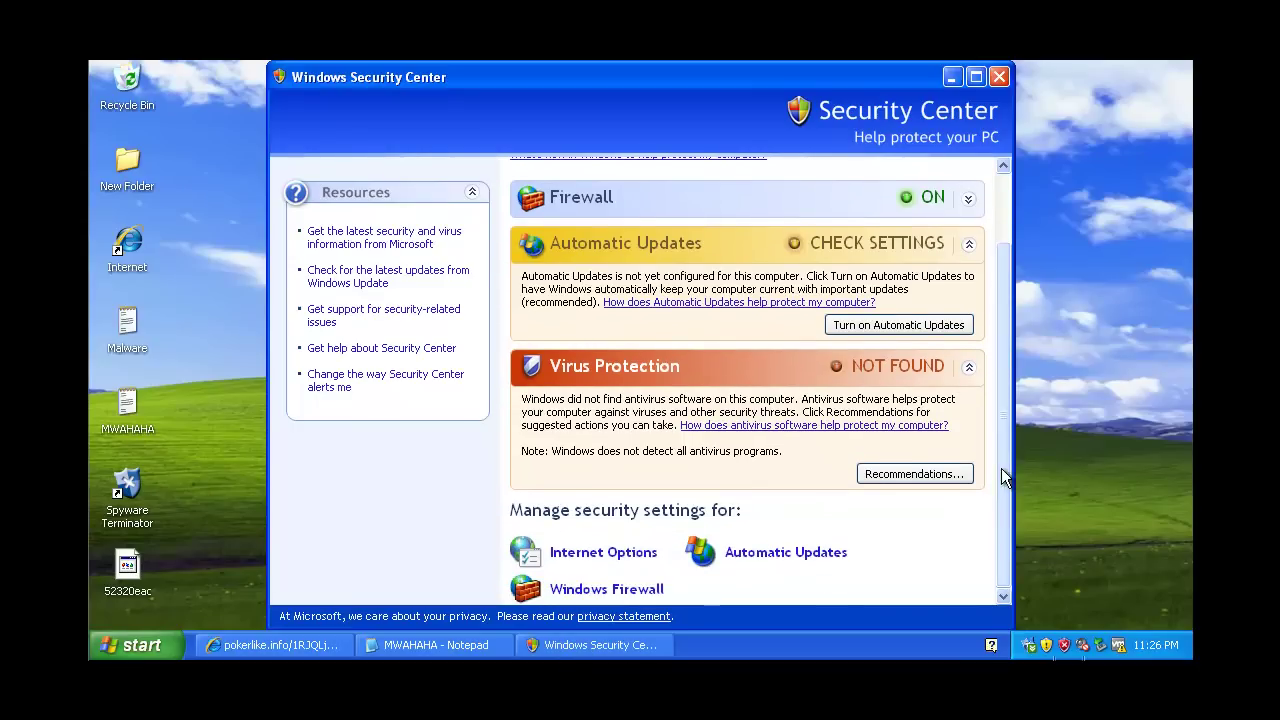
pyautogui.click(998, 77)
pyautogui.doubleClick(137, 510)
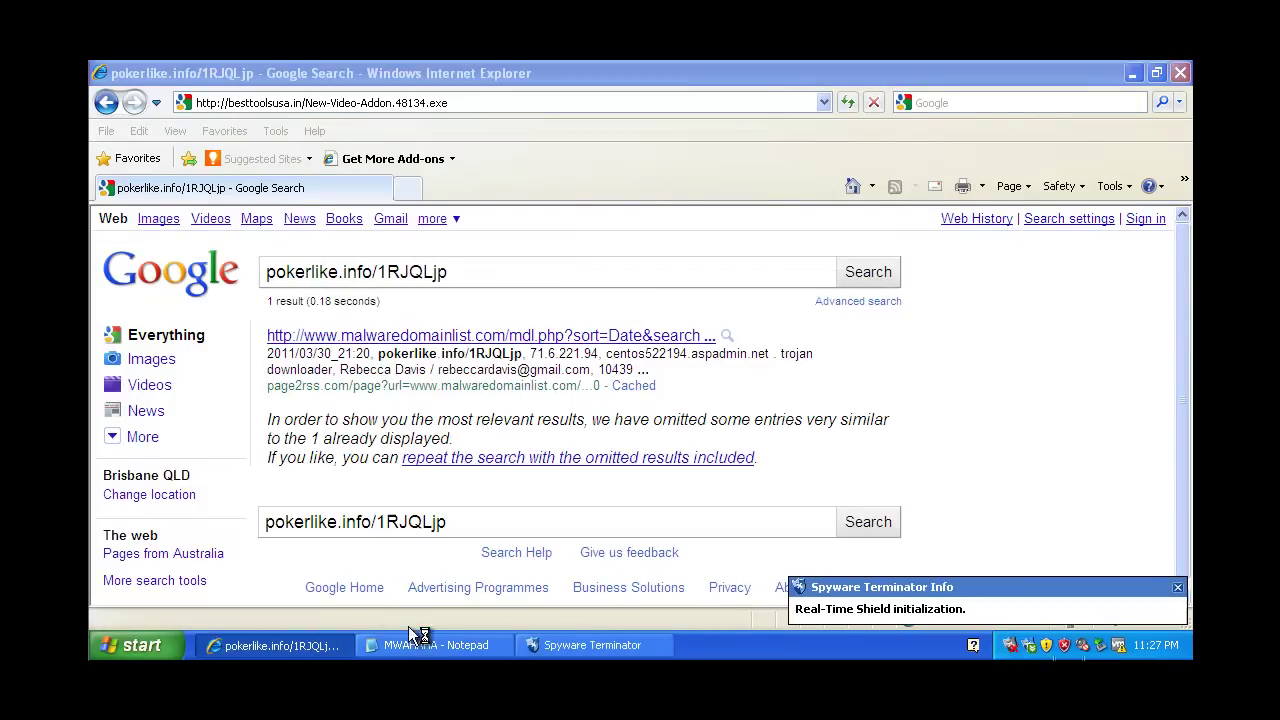
# - Copy the zrhc.co.cc/ddd/unchlawy.php address from the Notepad list and load it in Internet Explorer
pyautogui.click(418, 640)
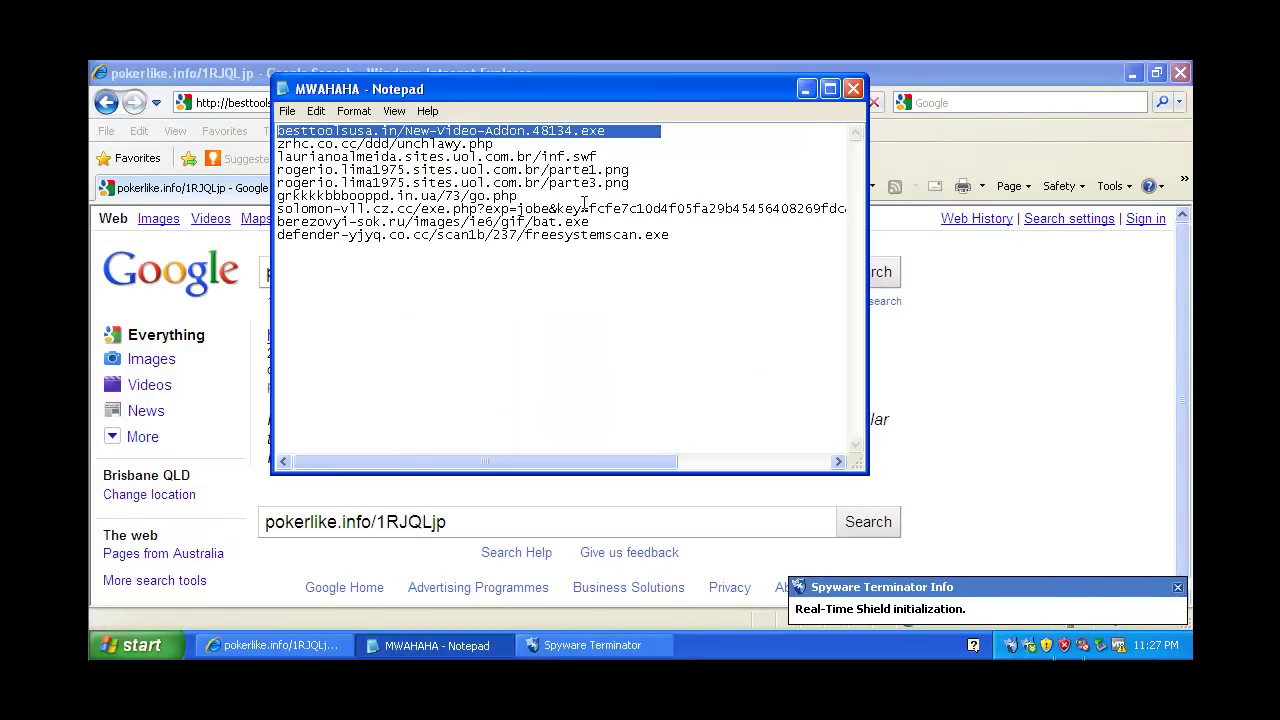
pyautogui.moveTo(530, 145); pyautogui.dragTo(275, 145)
pyautogui.hotkey('ctrl', 'c')
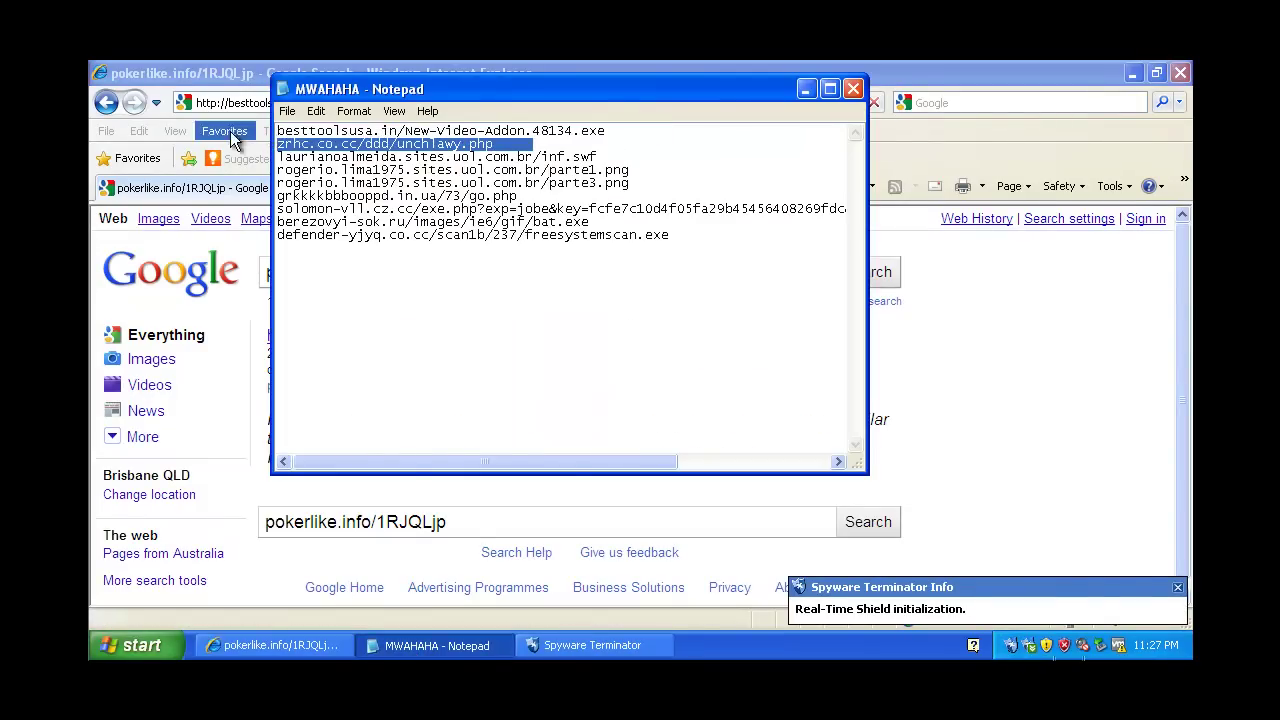
pyautogui.click(238, 118)
pyautogui.click(238, 102)
pyautogui.hotkey('ctrl', 'v')
pyautogui.press('Return')
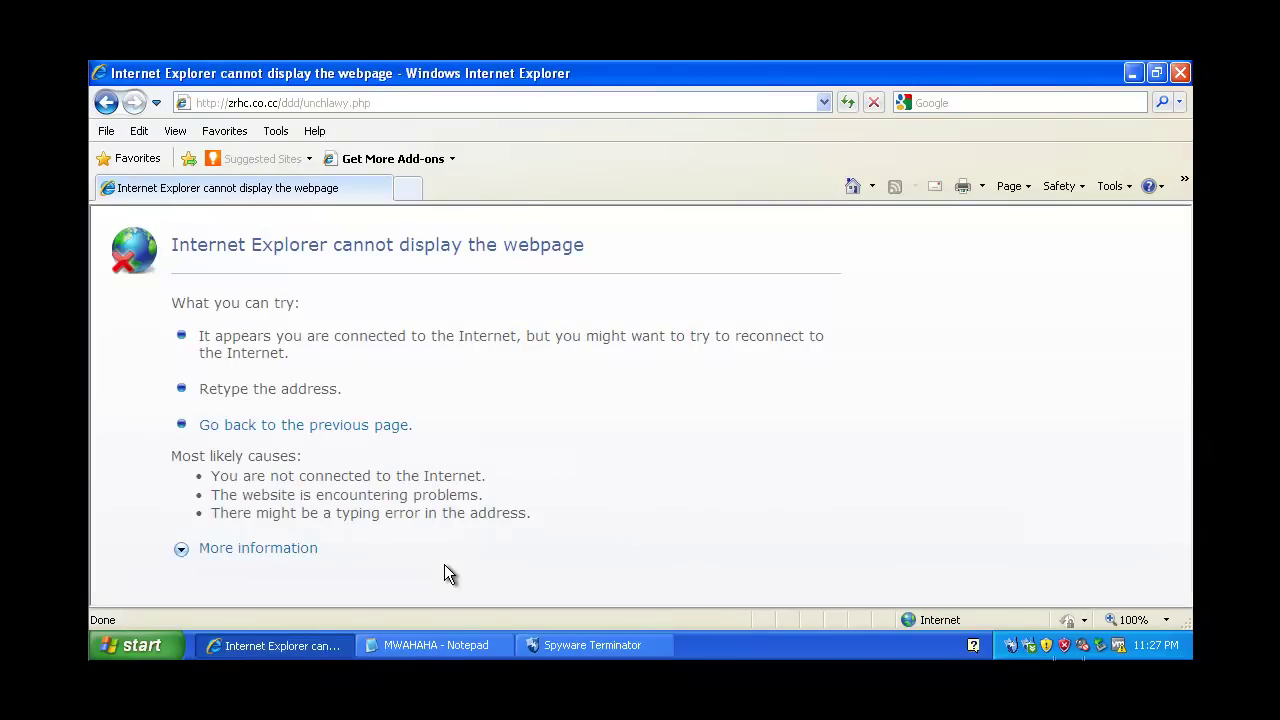
# - Select further addresses in the list, ending on the defender-yjyq.co.cc line
pyautogui.click(438, 645)
pyautogui.moveTo(616, 156); pyautogui.dragTo(478, 157)
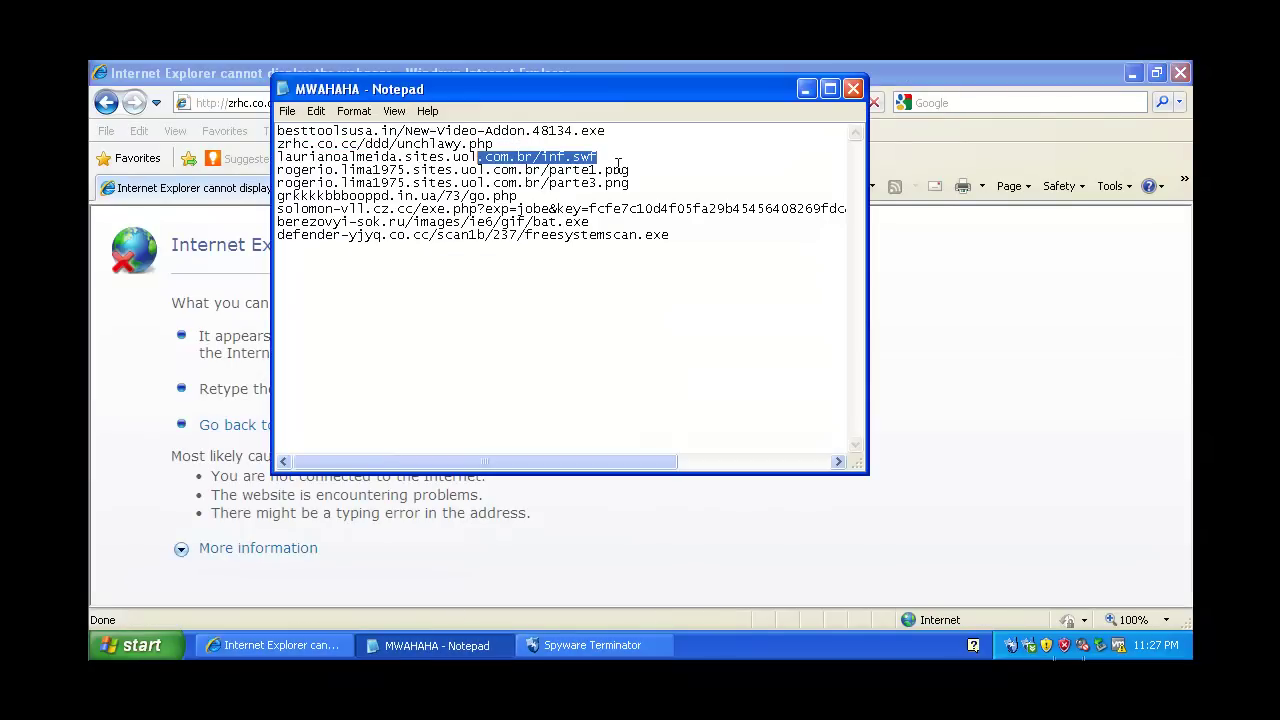
pyautogui.click(645, 175)
pyautogui.moveTo(645, 175); pyautogui.dragTo(630, 172)
pyautogui.moveTo(528, 196); pyautogui.dragTo(276, 200)
pyautogui.moveTo(690, 236); pyautogui.dragTo(272, 236)
pyautogui.hotkey('ctrl', 'c')
# - Load the defender-yjyq.co.cc/scan1b/237/freesystemscan.exe address in Internet Explorer
pyautogui.click(227, 303)
pyautogui.click(293, 103)
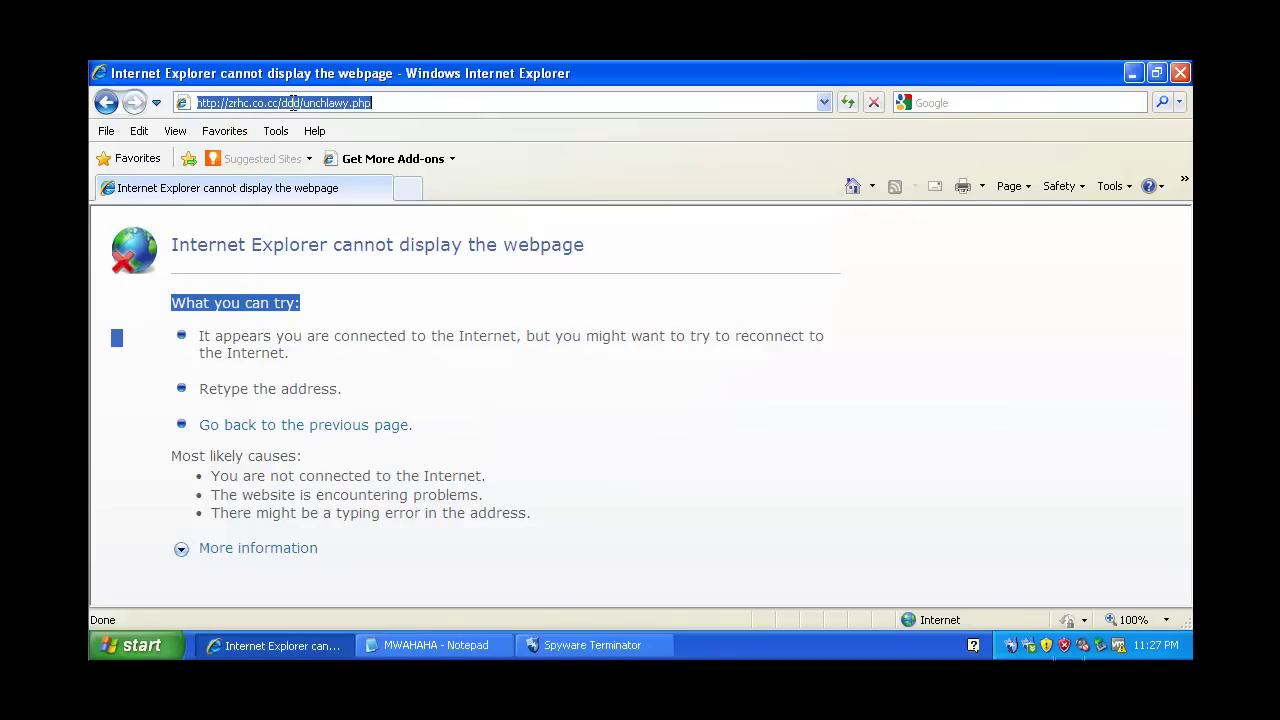
pyautogui.hotkey('ctrl', 'v')
pyautogui.press('Return')
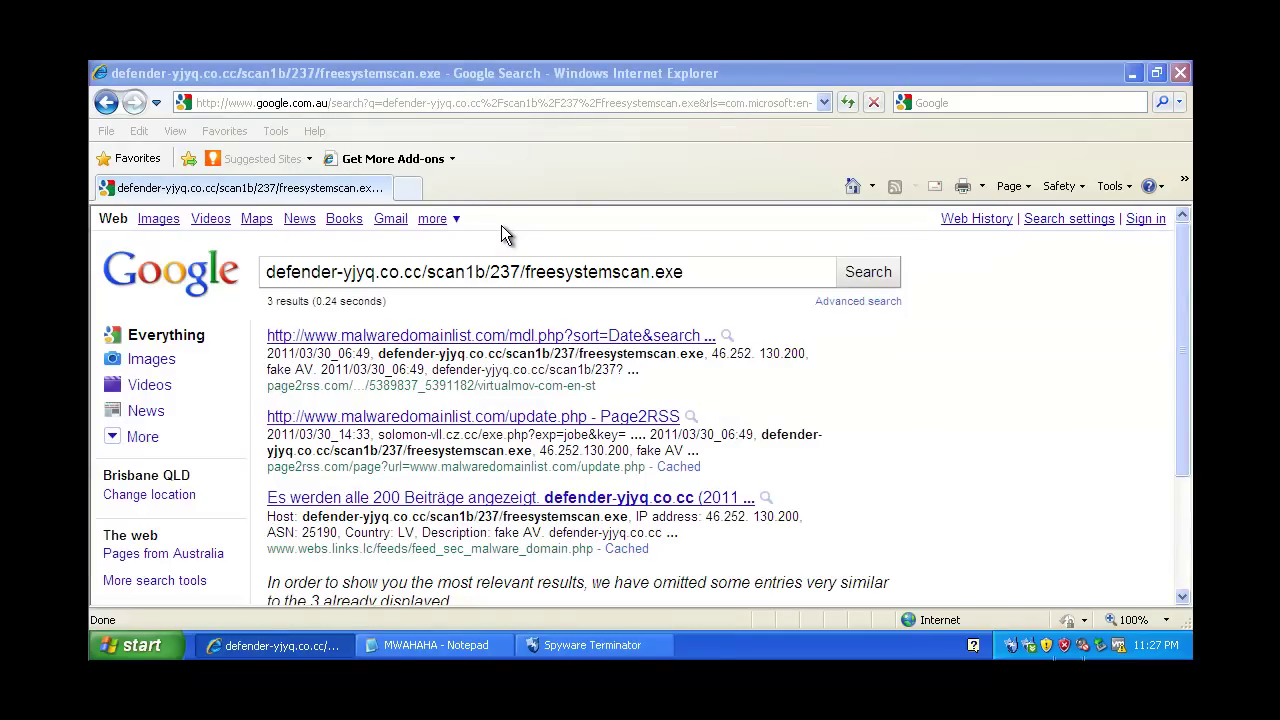
pyautogui.click(293, 103)
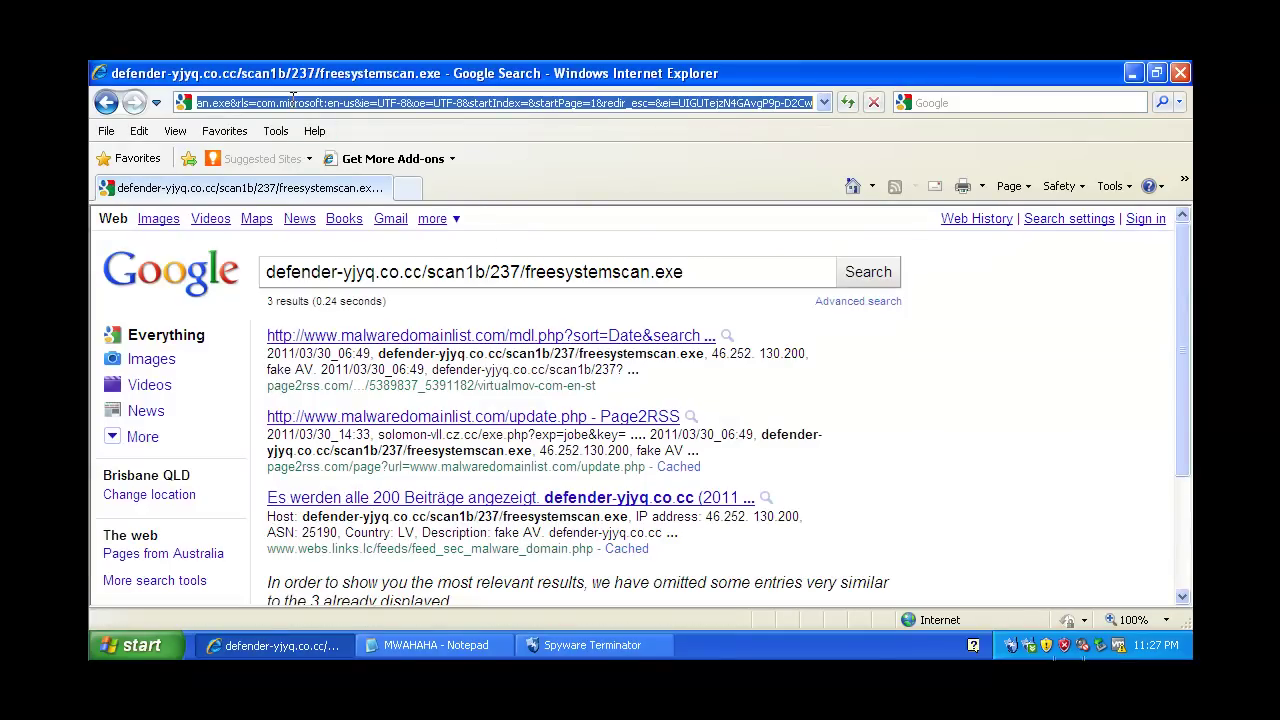
pyautogui.write('www.')
pyautogui.hotkey('ctrl', 'v')
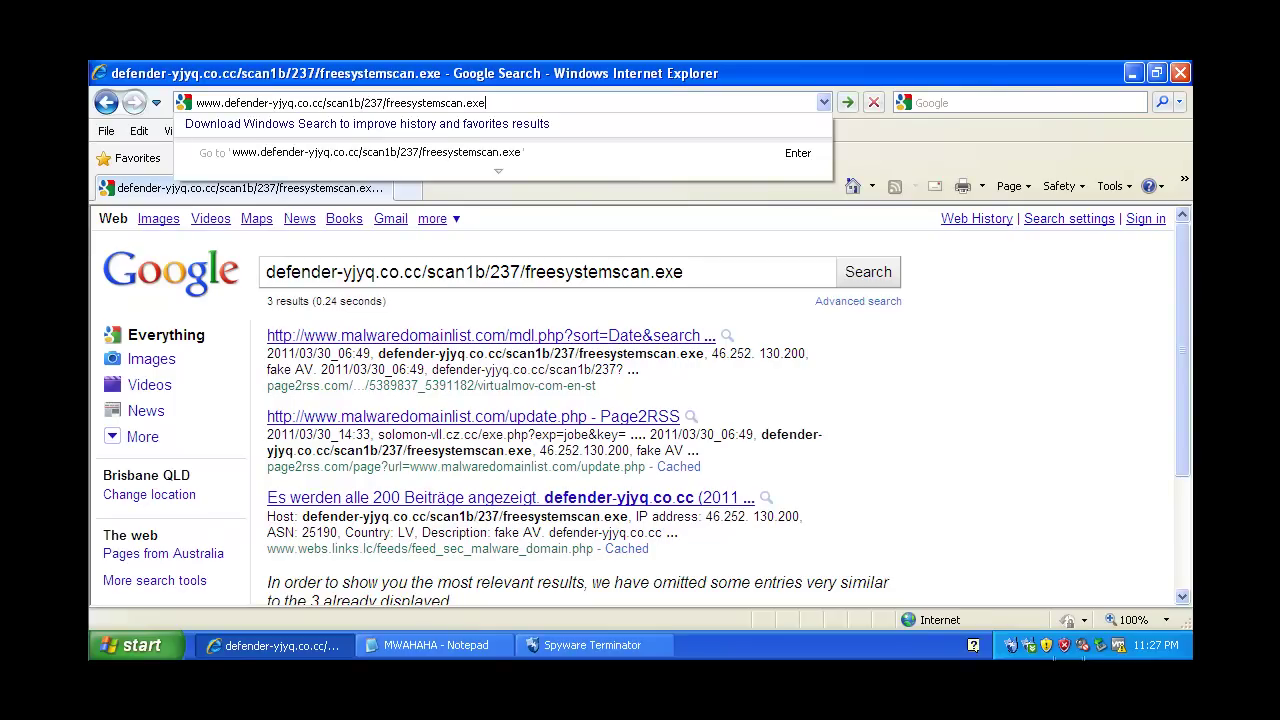
pyautogui.press('Return')
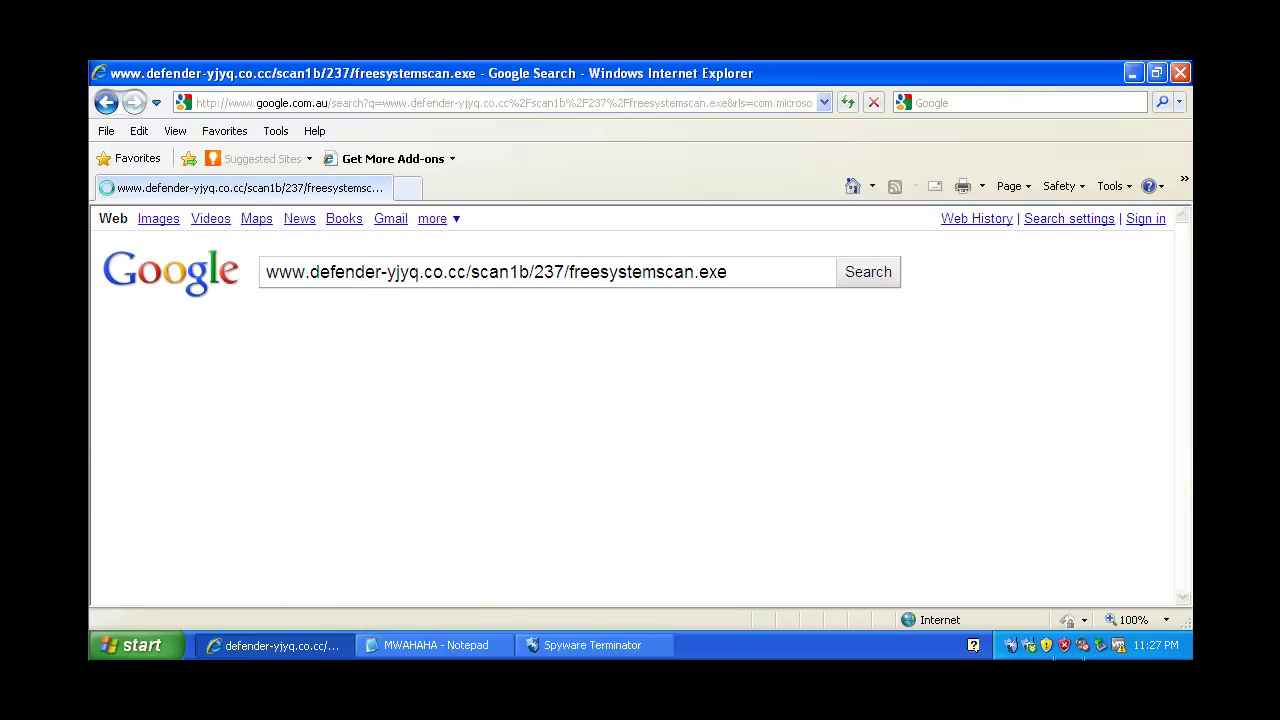
# - Copy the berezovyi-sok.ru bat.exe address from the list and load it in the browser
pyautogui.click(592, 645)
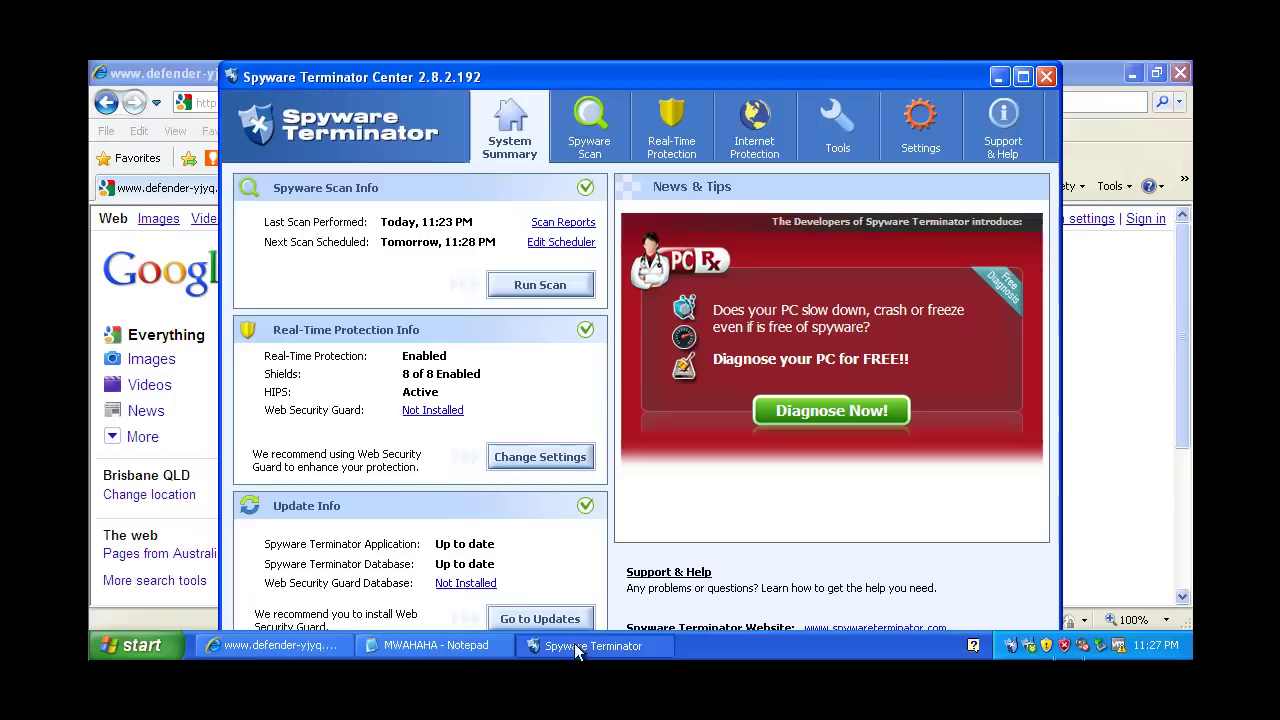
pyautogui.click(440, 645)
pyautogui.moveTo(640, 222); pyautogui.dragTo(268, 222)
pyautogui.hotkey('ctrl', 'c')
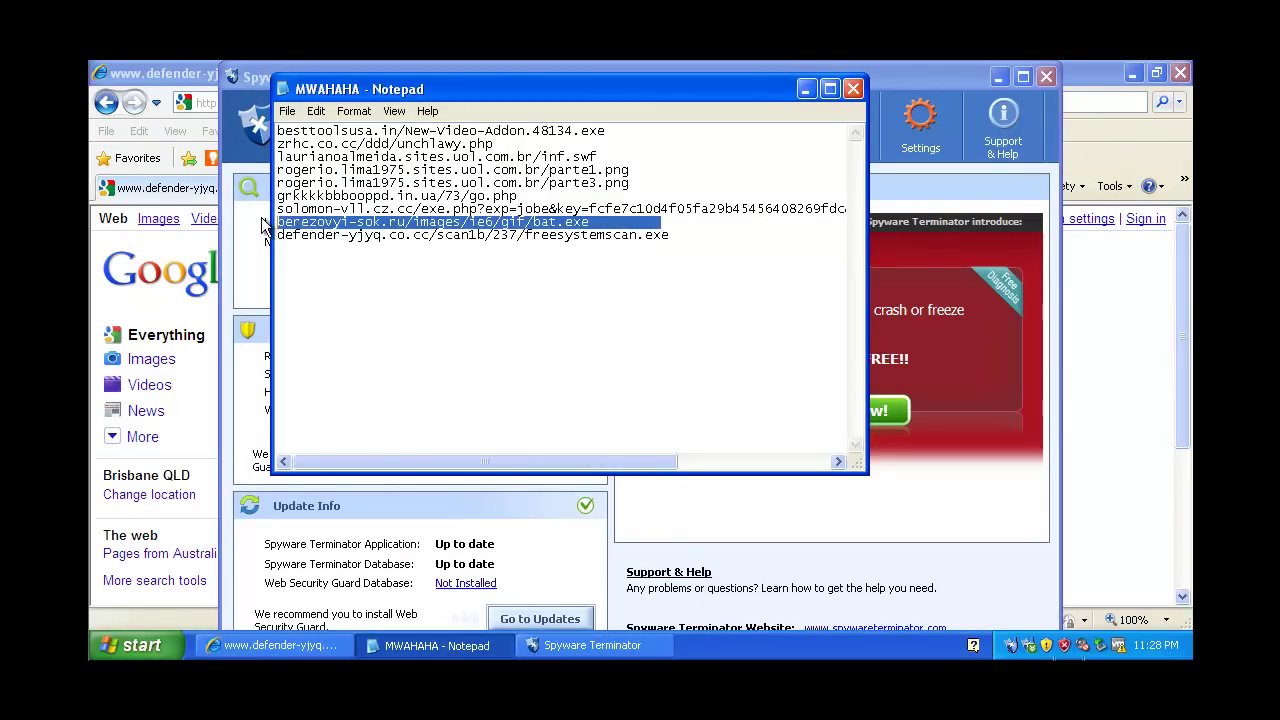
pyautogui.click(203, 105)
pyautogui.hotkey('ctrl', 'v')
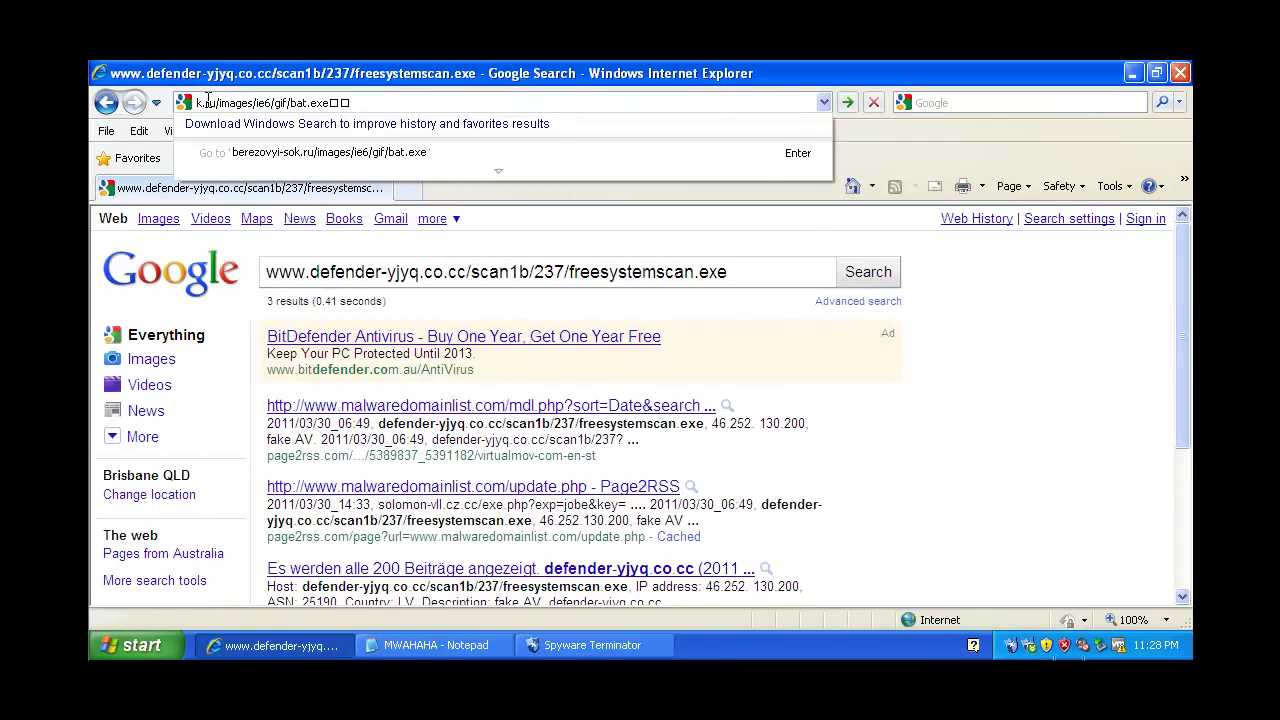
pyautogui.press('Return')
pyautogui.click(471, 104)
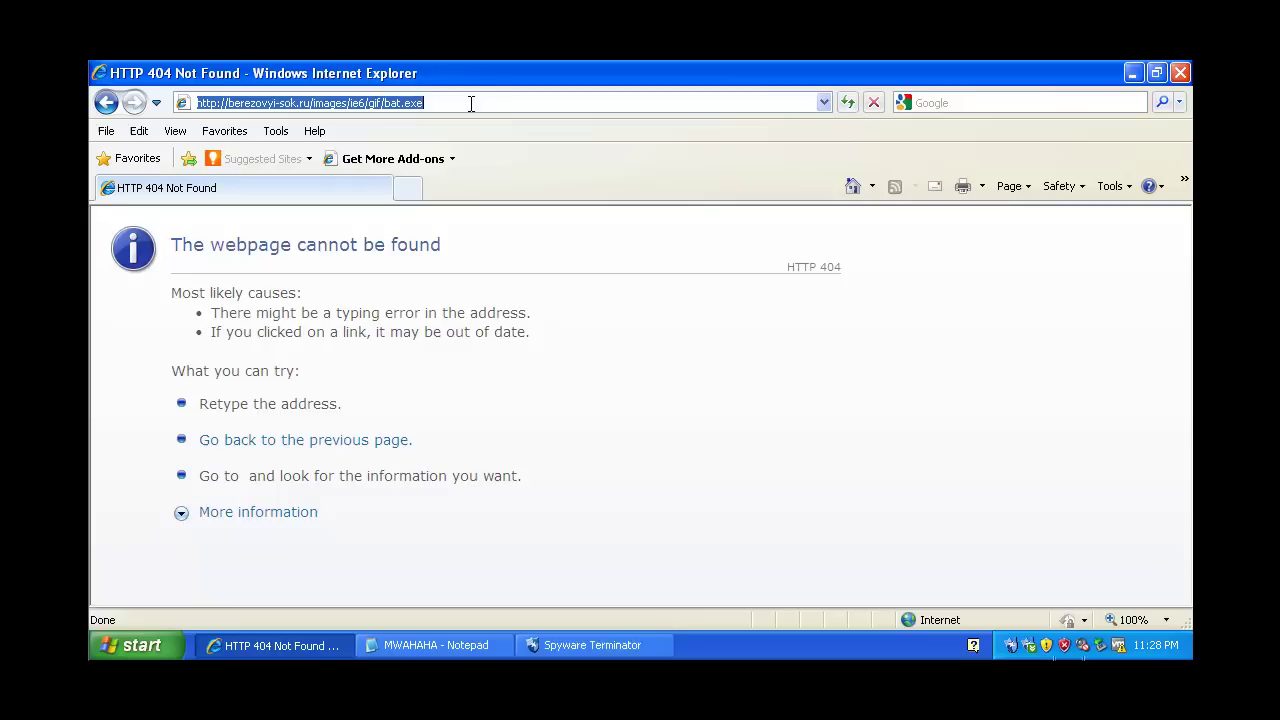
pyautogui.click(227, 102)
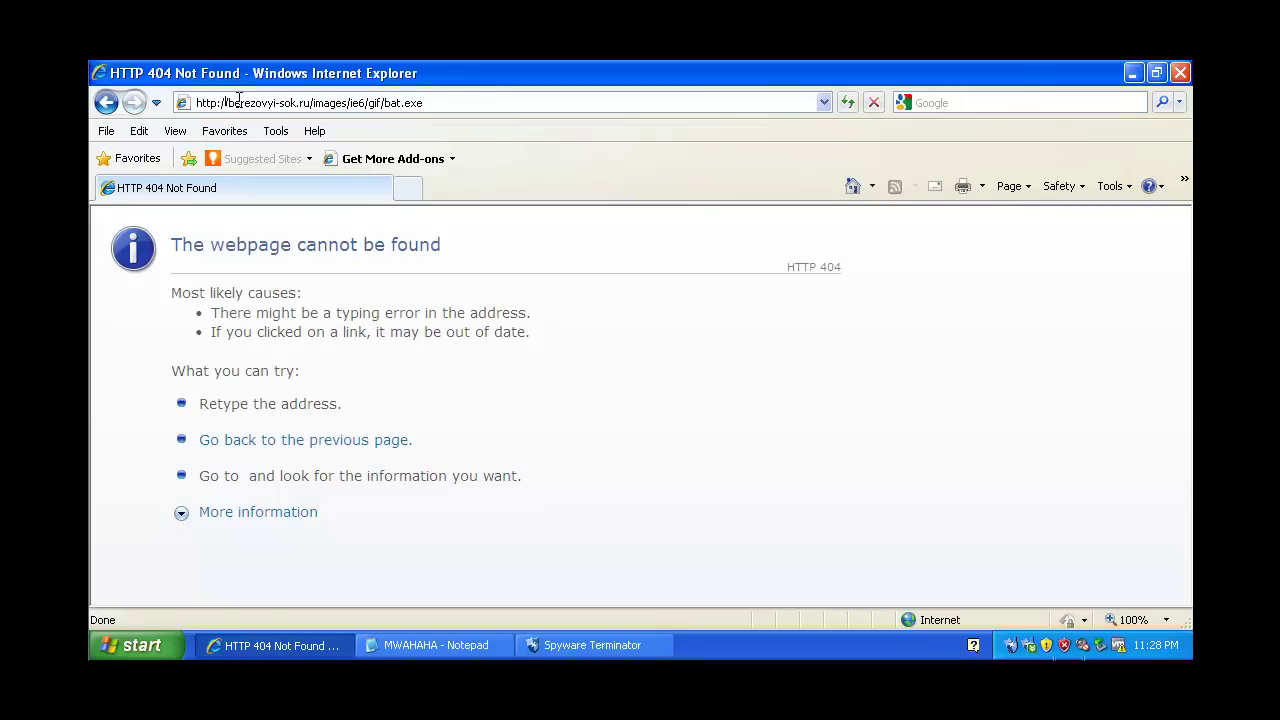
pyautogui.write('www.')
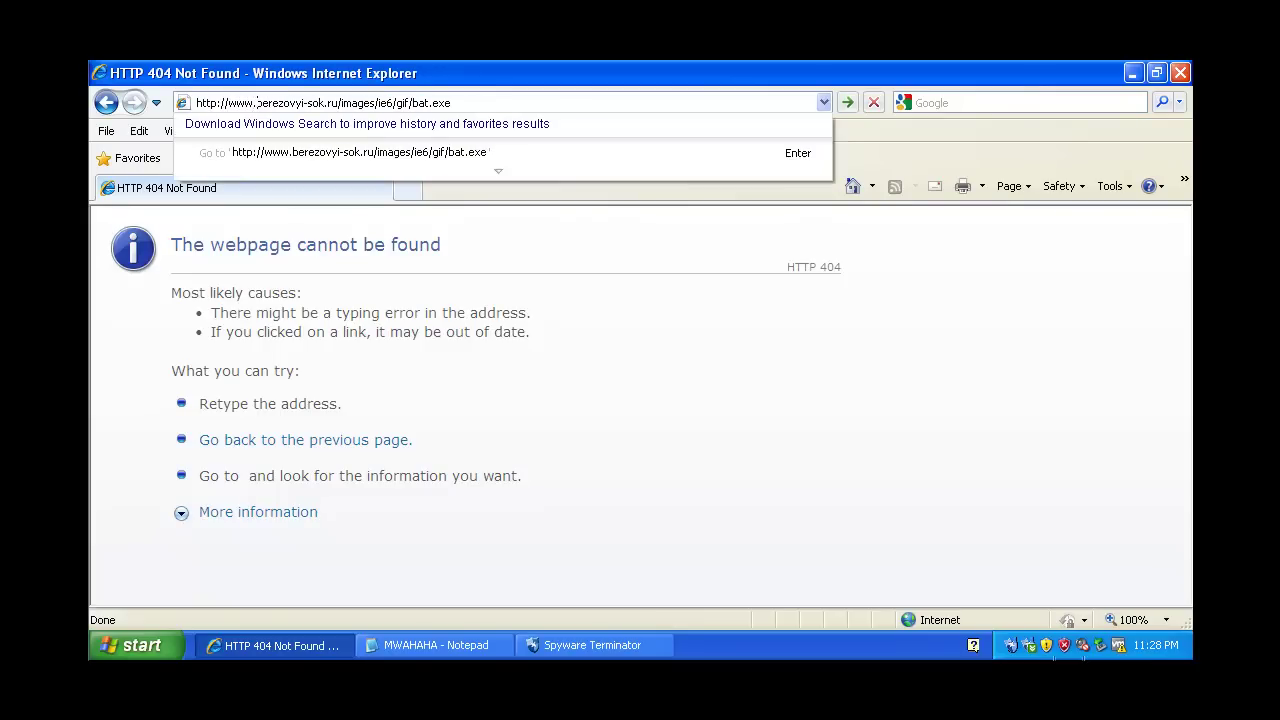
pyautogui.press('Return')
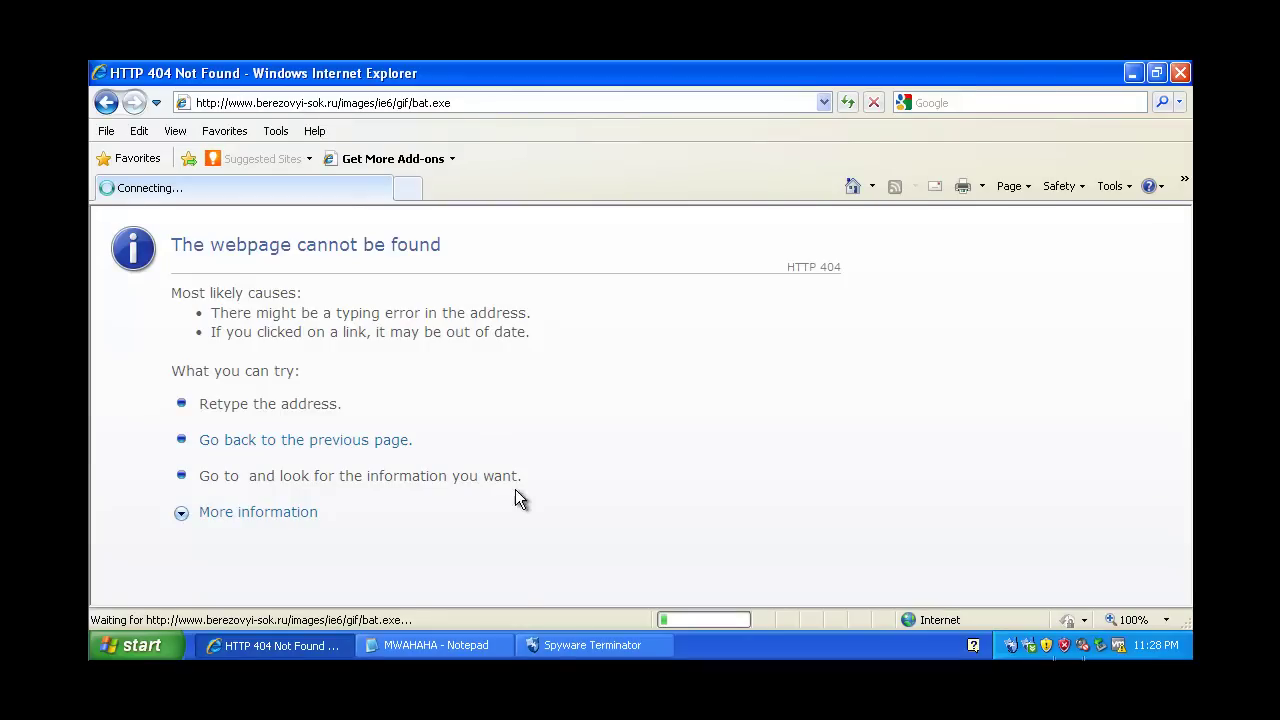
# - Copy the grkkkkbbbooppd.in.ua/73/go.php address from the list and load it in the browser
pyautogui.click(545, 640)
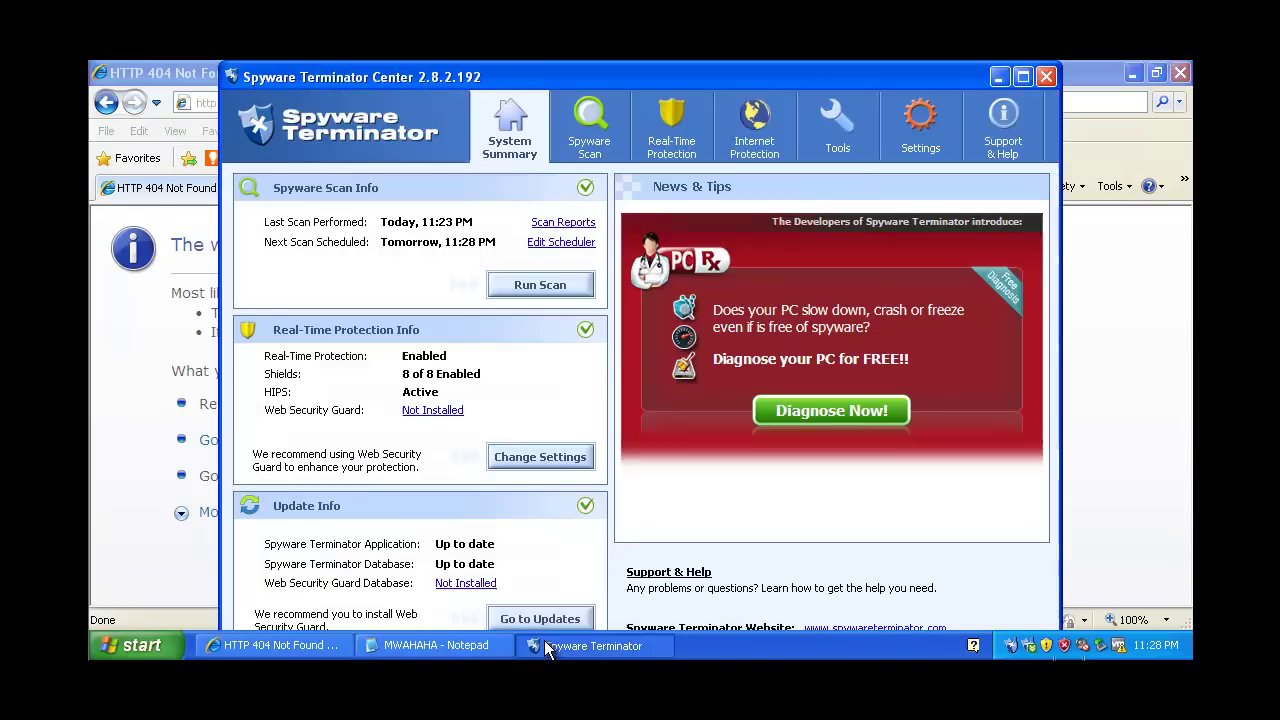
pyautogui.click(440, 645)
pyautogui.moveTo(532, 196); pyautogui.dragTo(278, 197)
pyautogui.hotkey('ctrl', 'c')
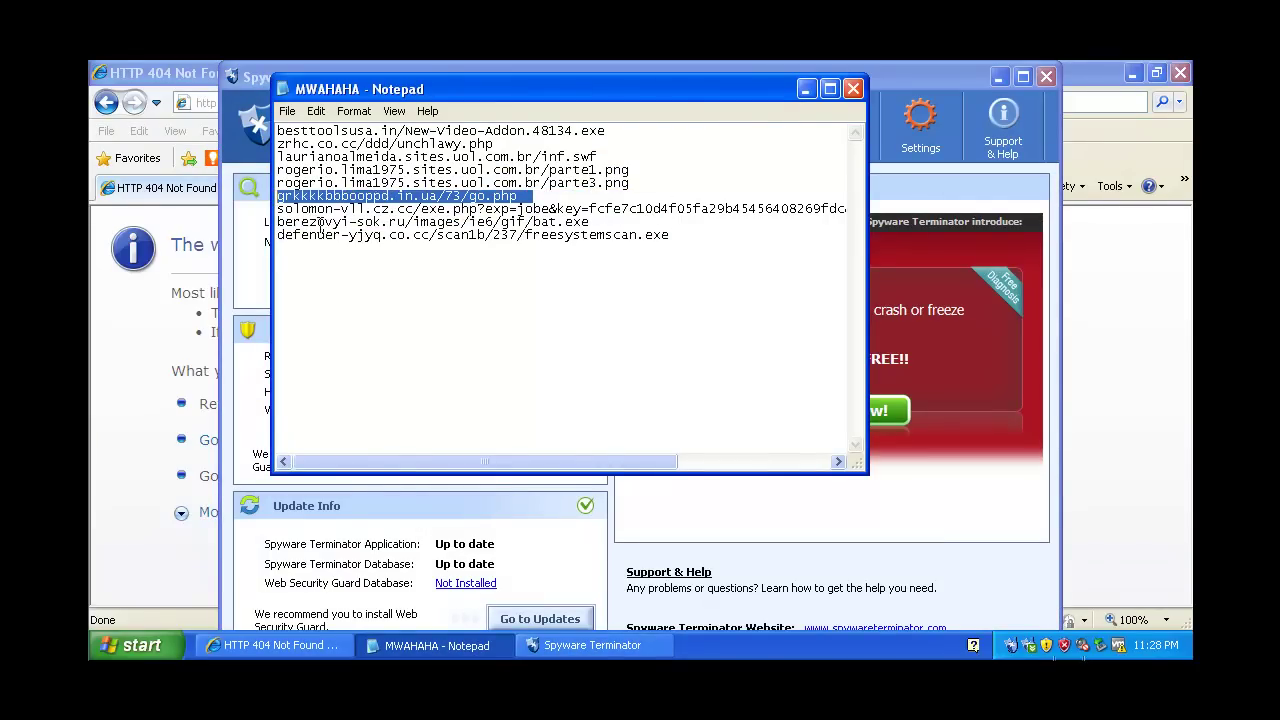
pyautogui.click(205, 102)
pyautogui.hotkey('ctrl', 'v')
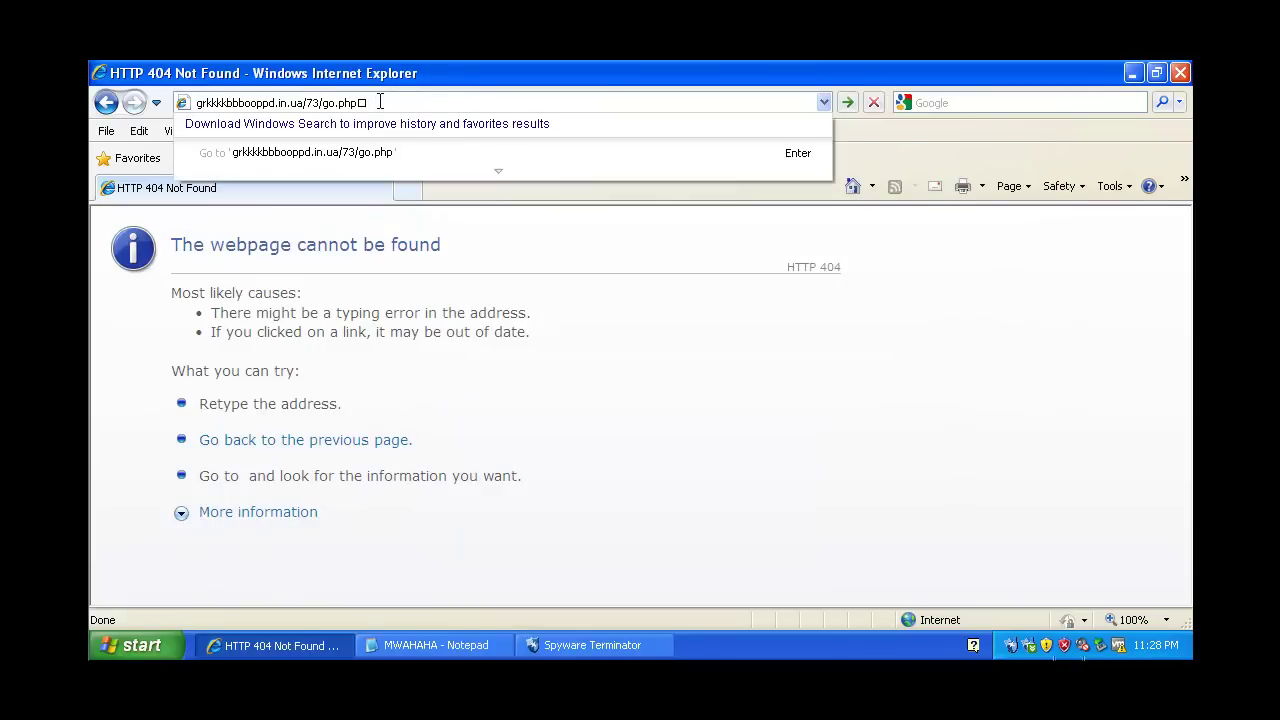
pyautogui.press('Return')
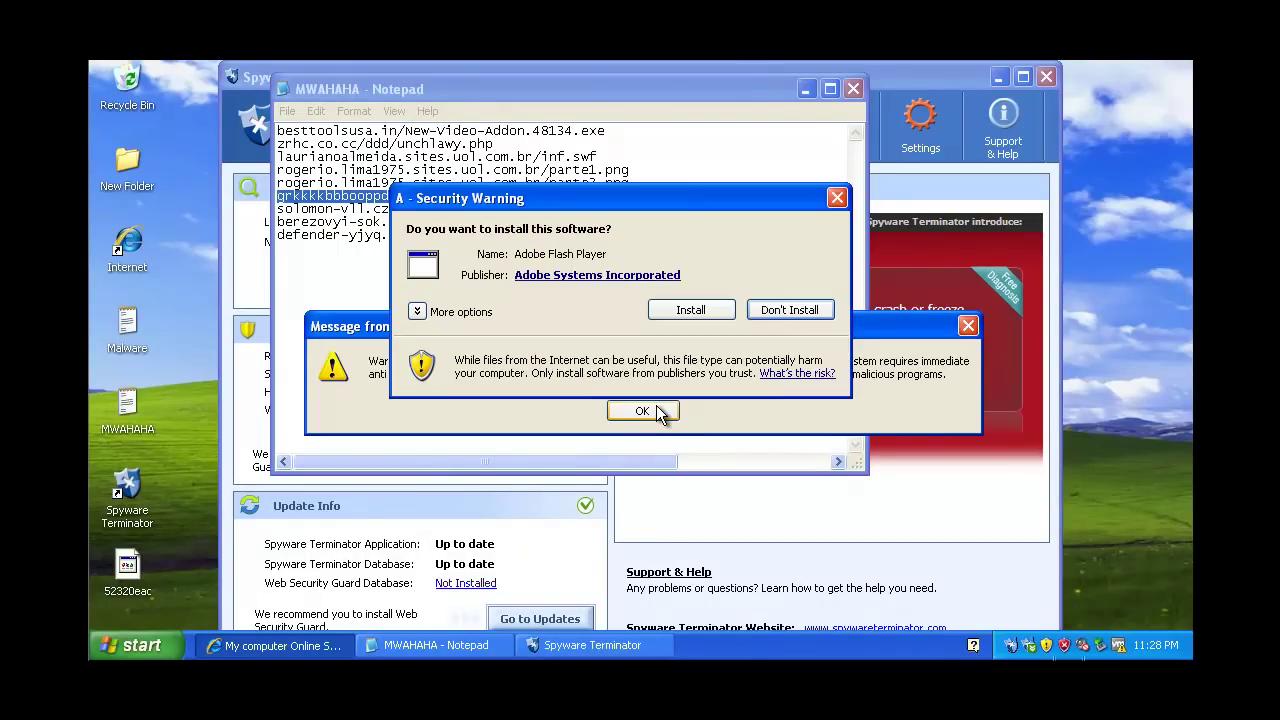
# - Accept the Flash install, allow FP_AX_CAB_INSTALLER.EXE and 10.tmp in HIPS, and finish installing Flash Player 10.2
pyautogui.click(708, 318)
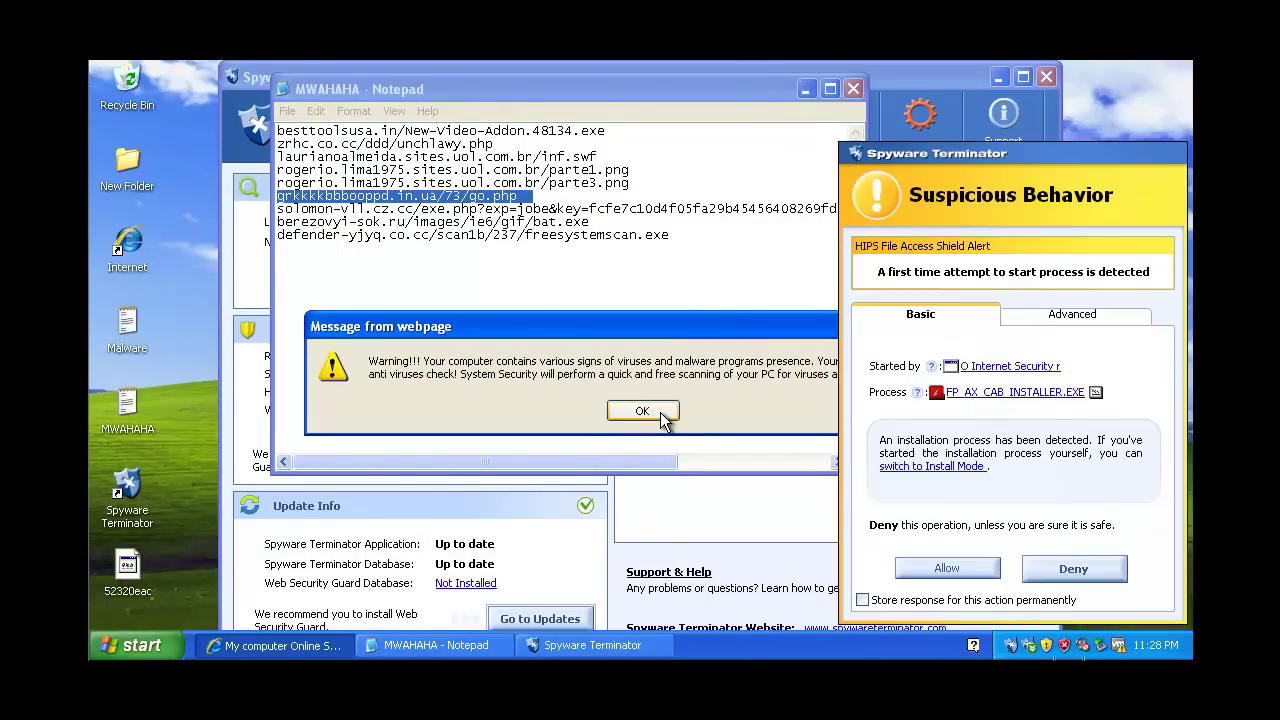
pyautogui.click(948, 565)
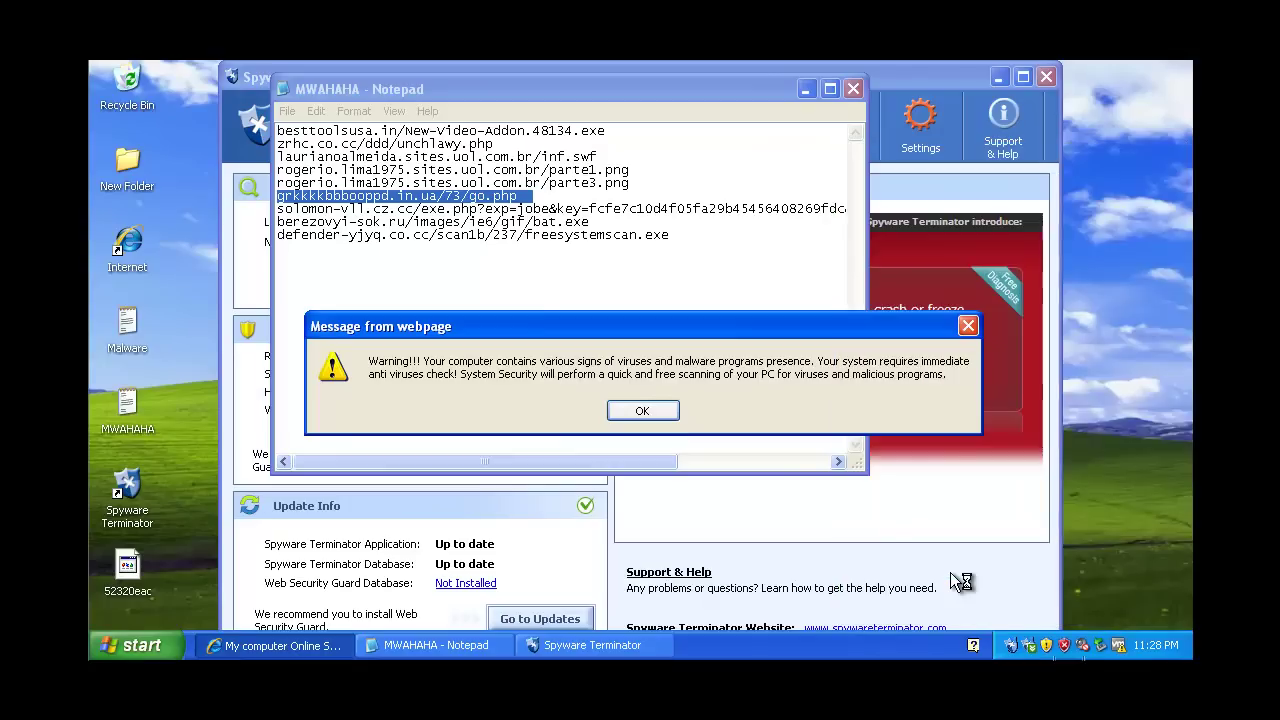
pyautogui.click(950, 570)
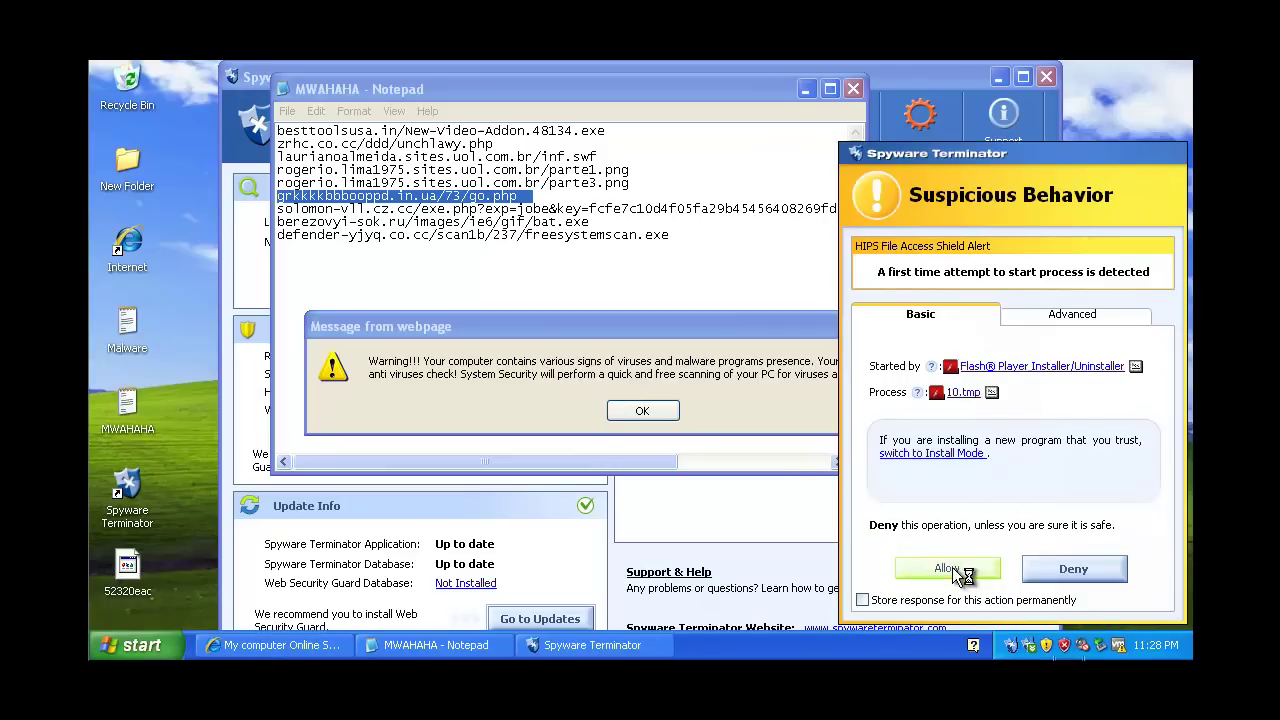
pyautogui.click(341, 320)
pyautogui.click(506, 384)
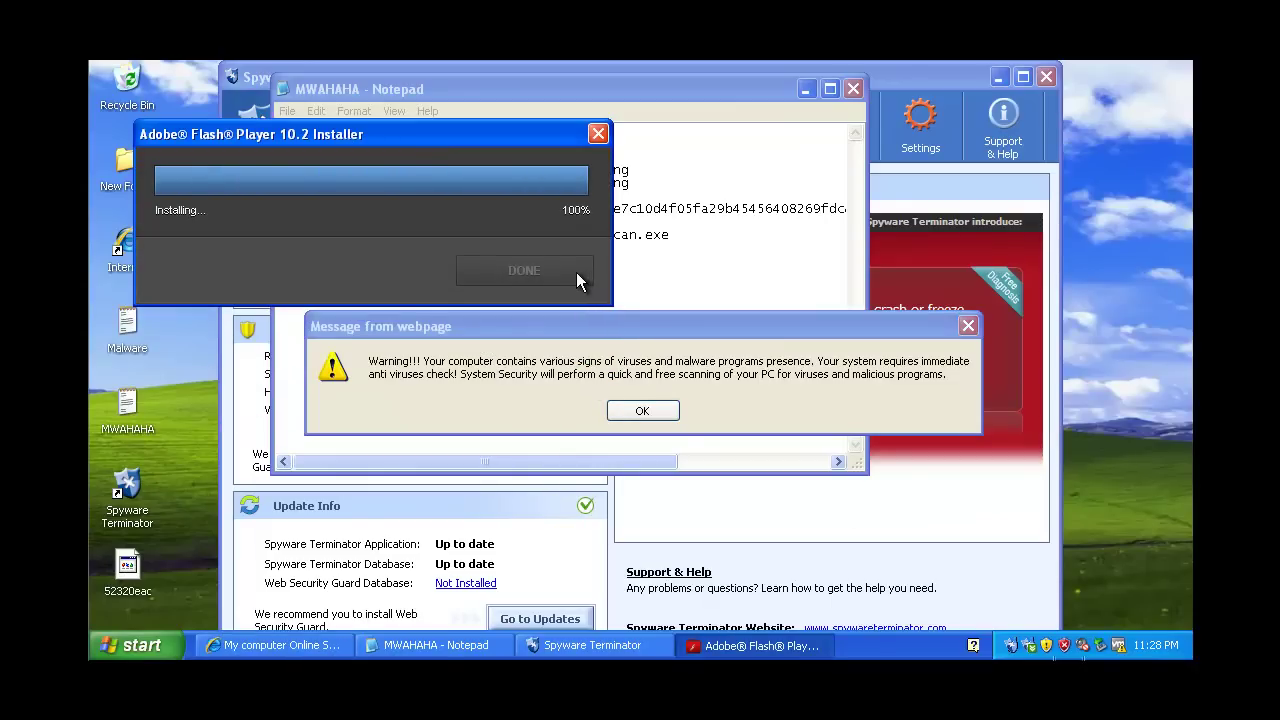
pyautogui.click(566, 272)
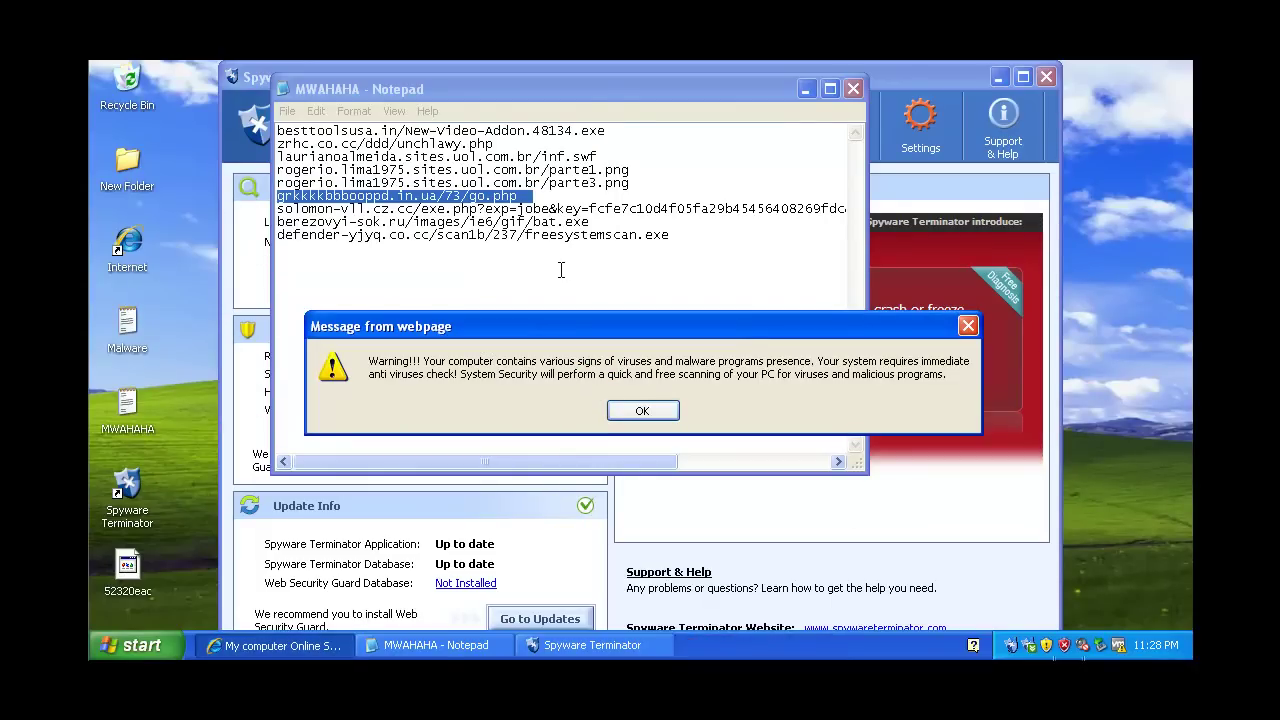
# - Select the laurianoalmeida.sites.uol.com.br/inf.swf address and dismiss the webpage virus warning
pyautogui.moveTo(598, 157); pyautogui.dragTo(310, 157)
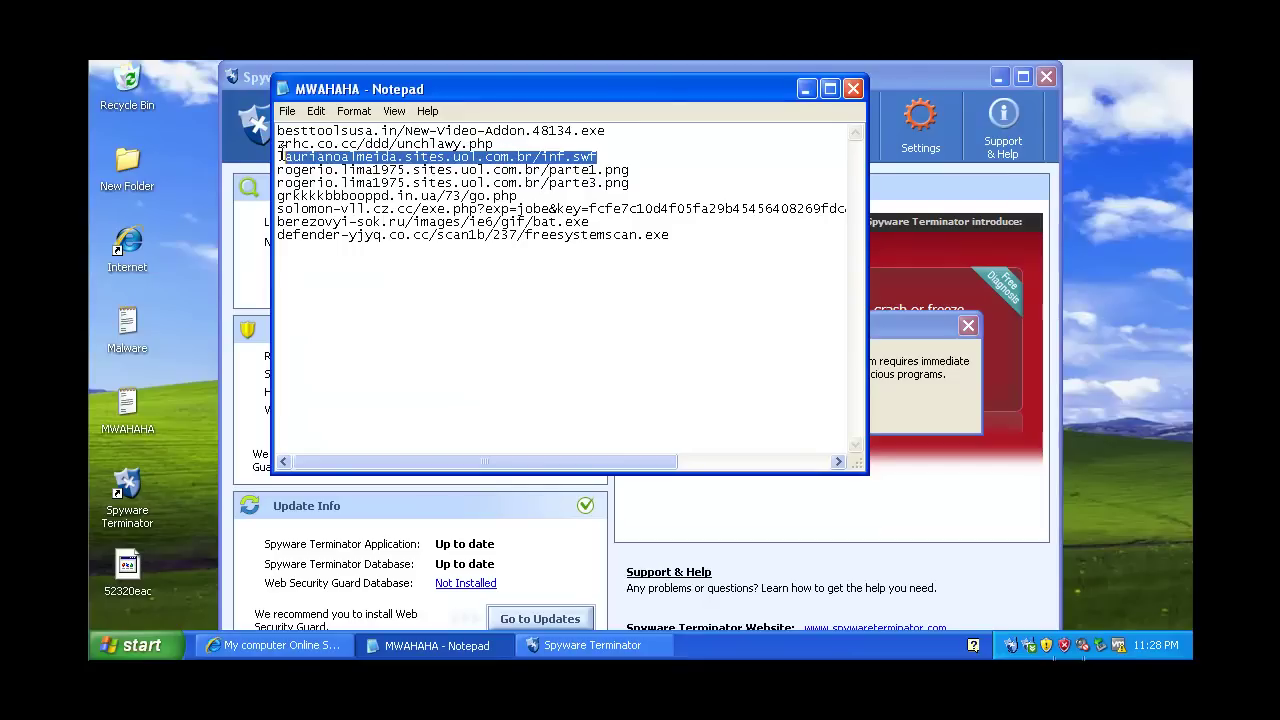
pyautogui.click(910, 330)
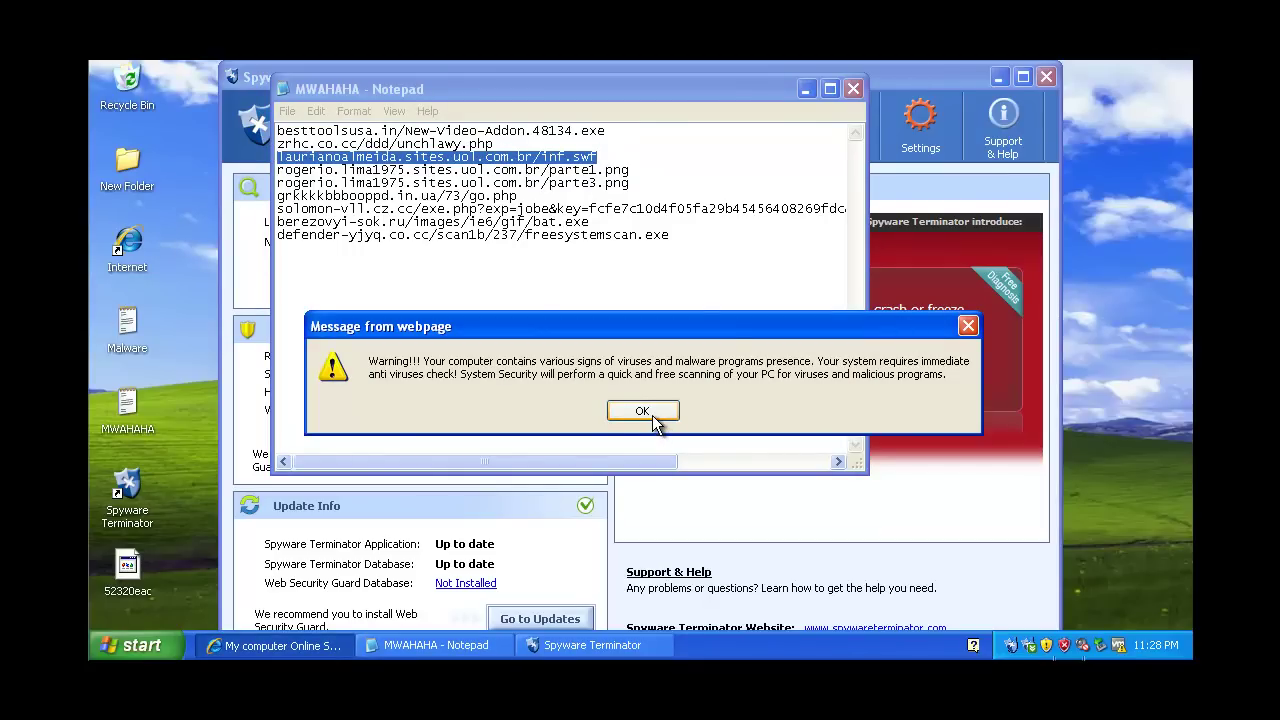
pyautogui.click(642, 411)
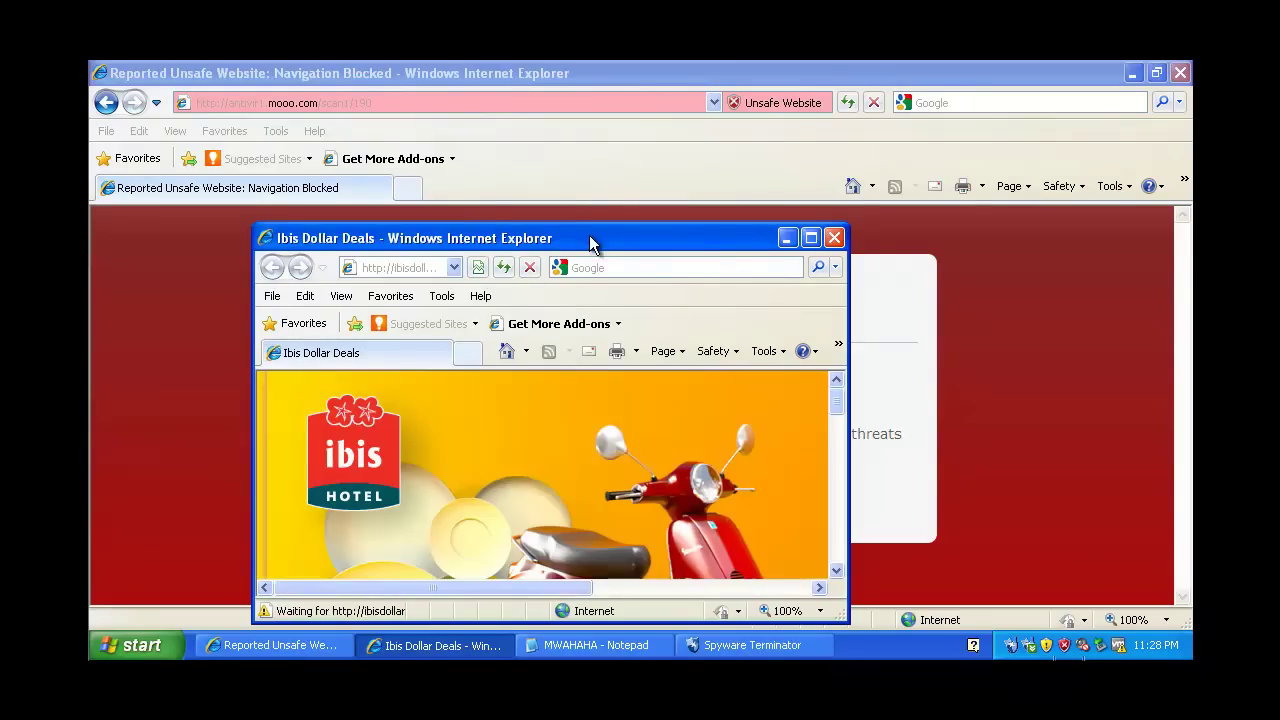
# - Bypass the antivir1.mooo.com unsafe-site block and bring up the Ibis Dollar Deals popup
pyautogui.click(588, 216)
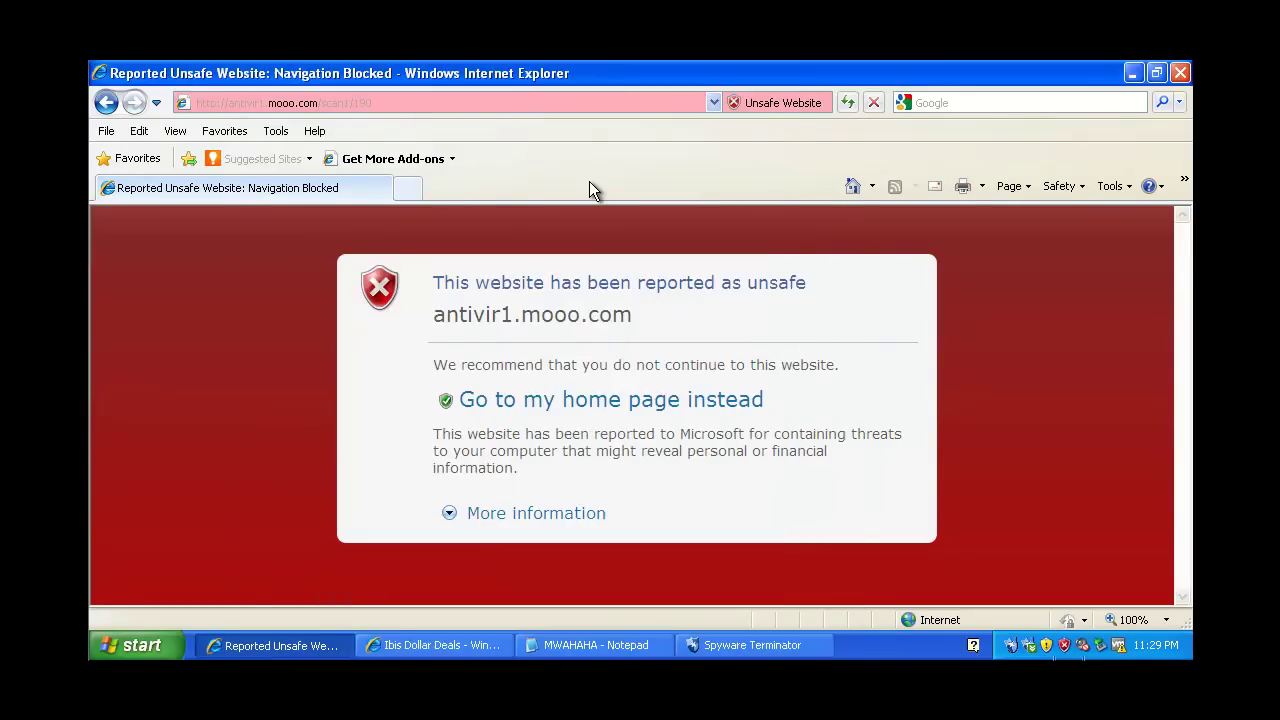
pyautogui.click(525, 514)
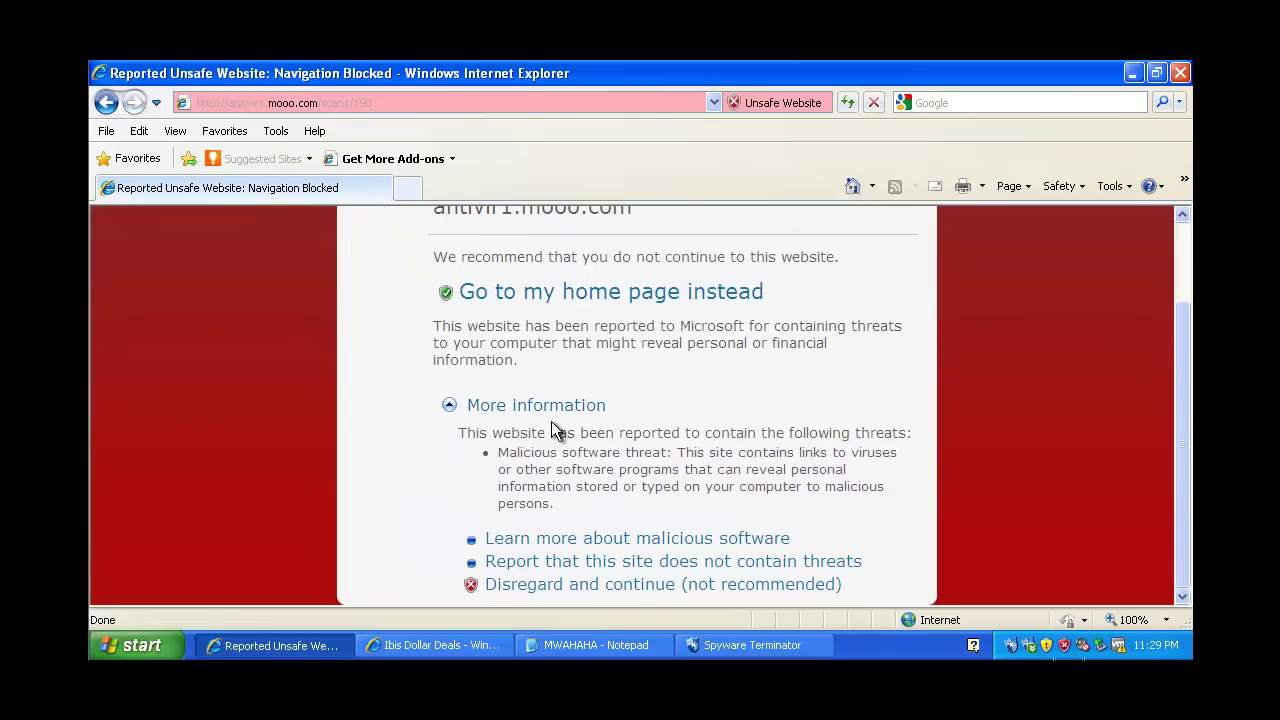
pyautogui.click(603, 588)
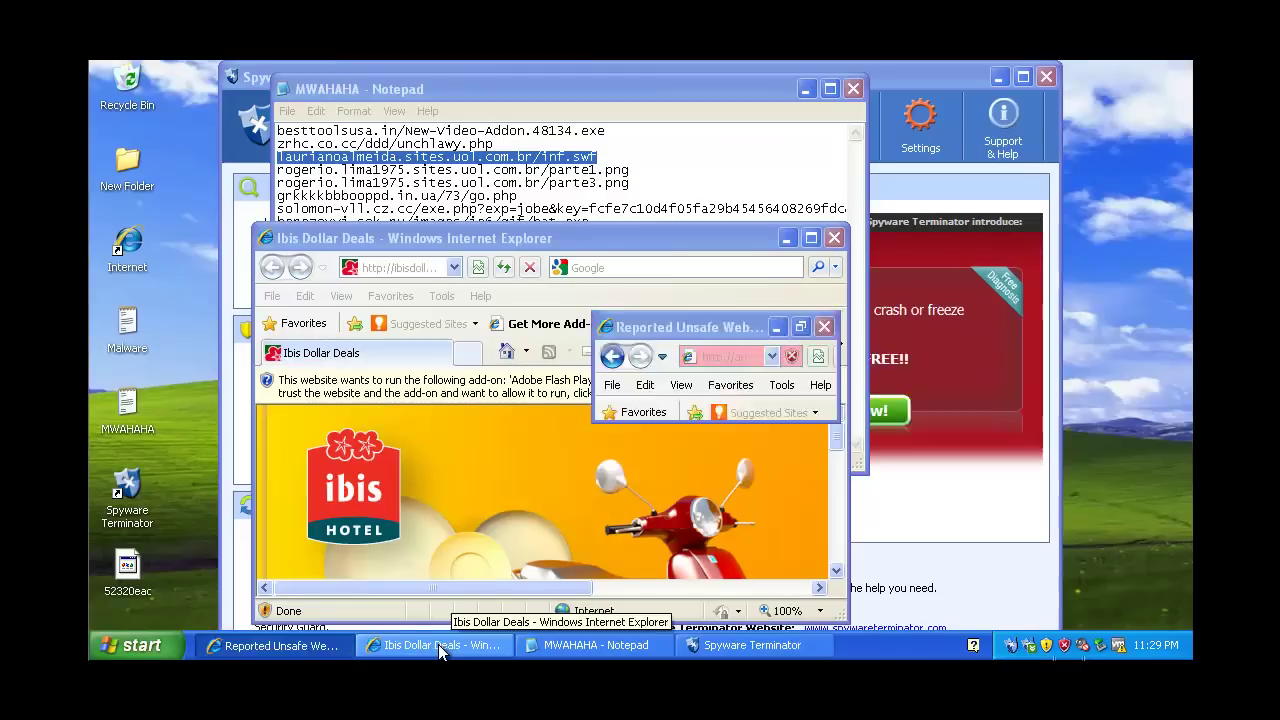
pyautogui.click(450, 645)
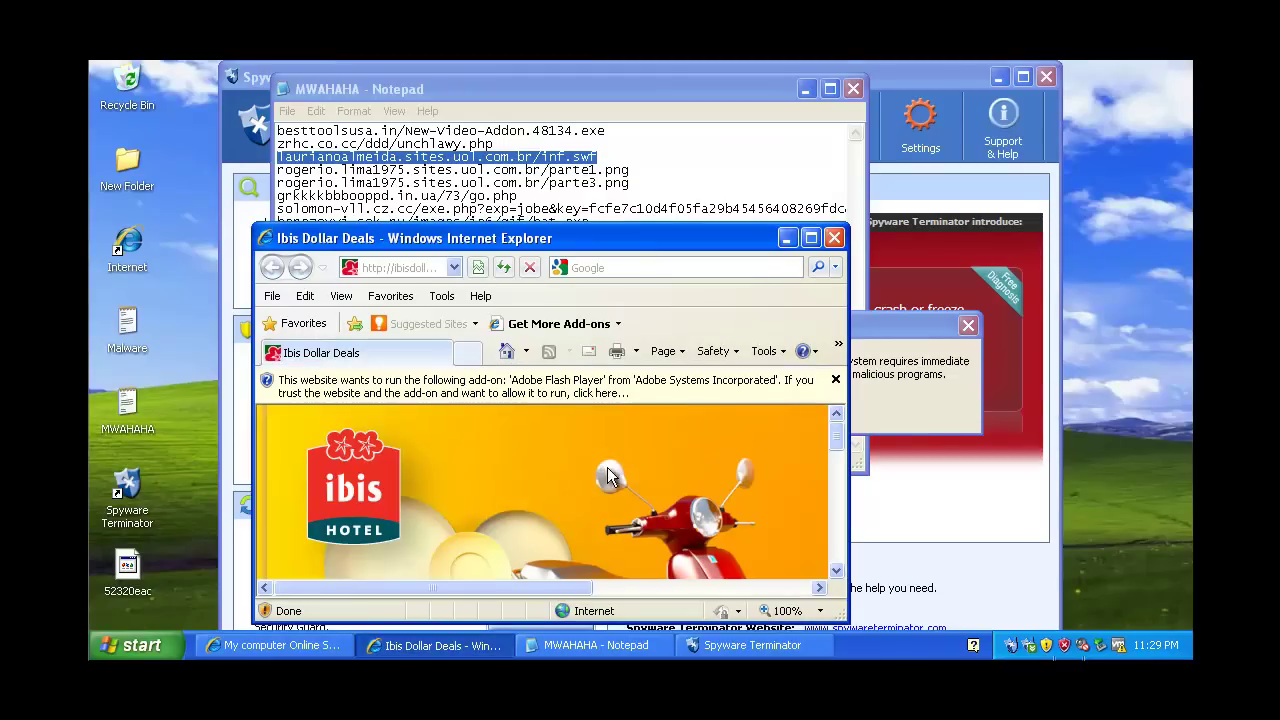
# - Dismiss the webpage and DANGER alerts and allow Epr.exe in the HIPS alert
pyautogui.click(660, 411)
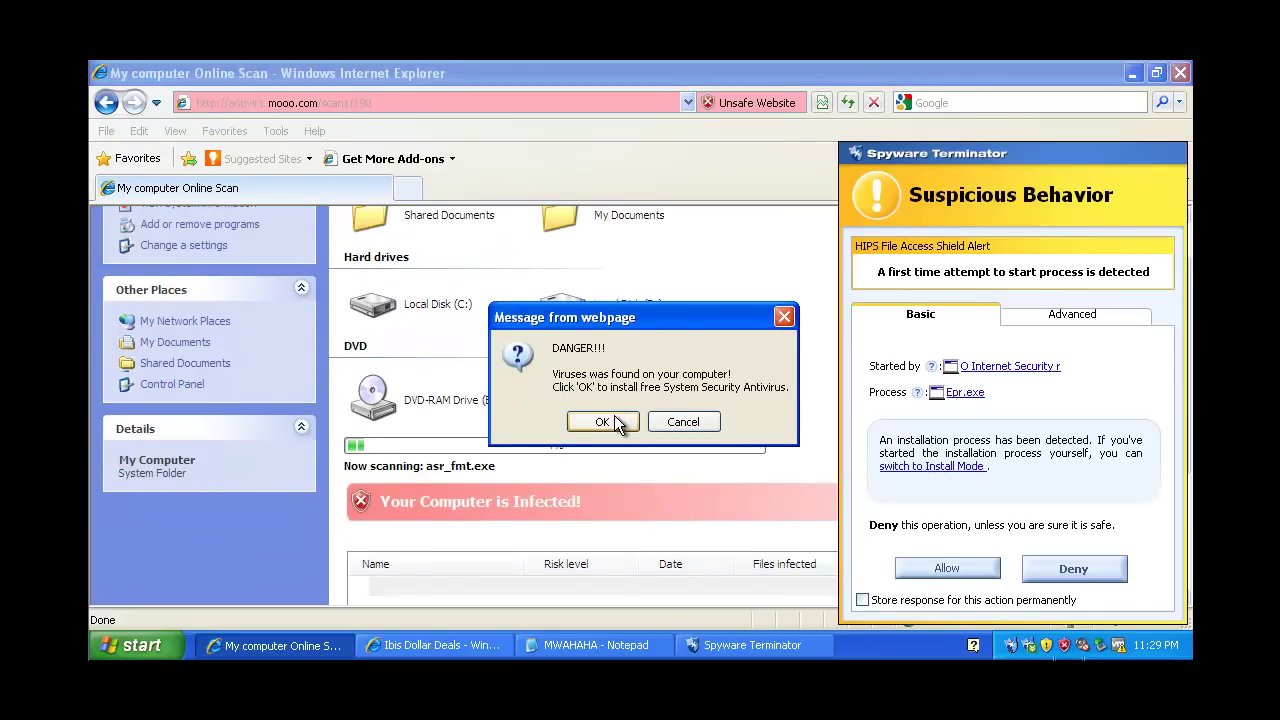
pyautogui.click(603, 421)
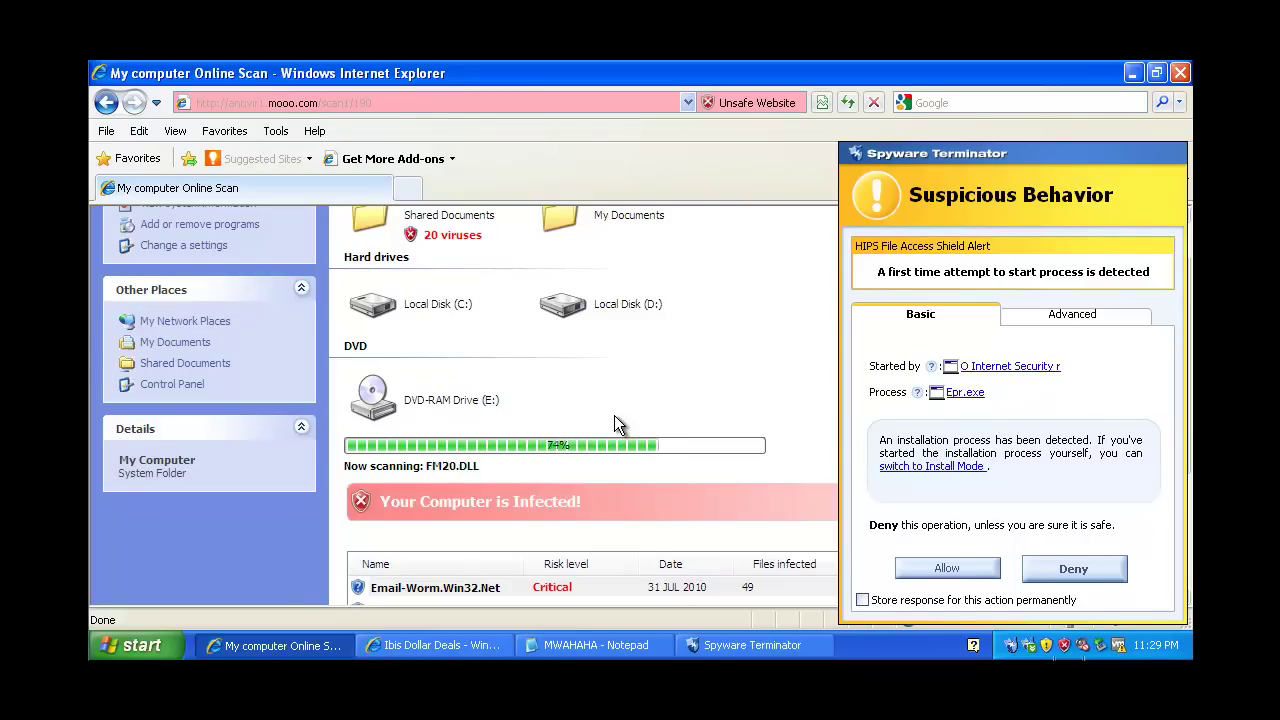
pyautogui.click(958, 568)
# - Run the Adobe Flash Player add-on for the Ibis Dollar Deals page
pyautogui.click(760, 388)
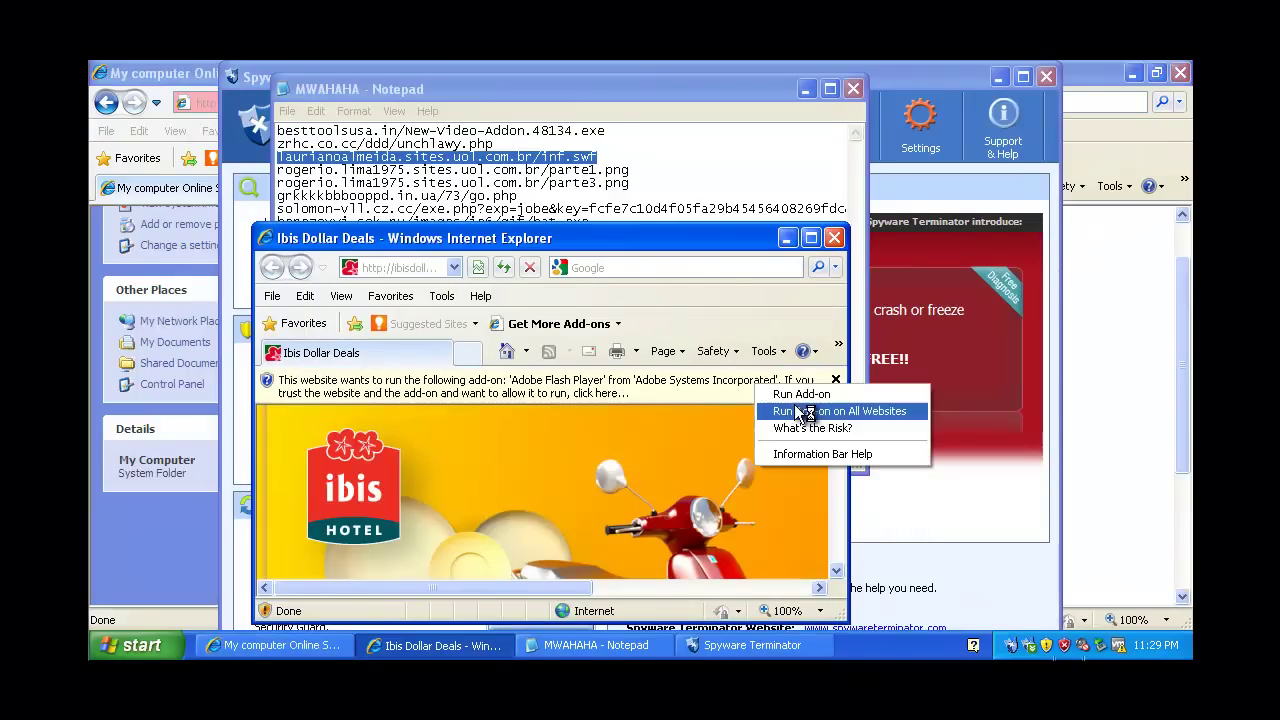
pyautogui.click(800, 394)
pyautogui.click(717, 366)
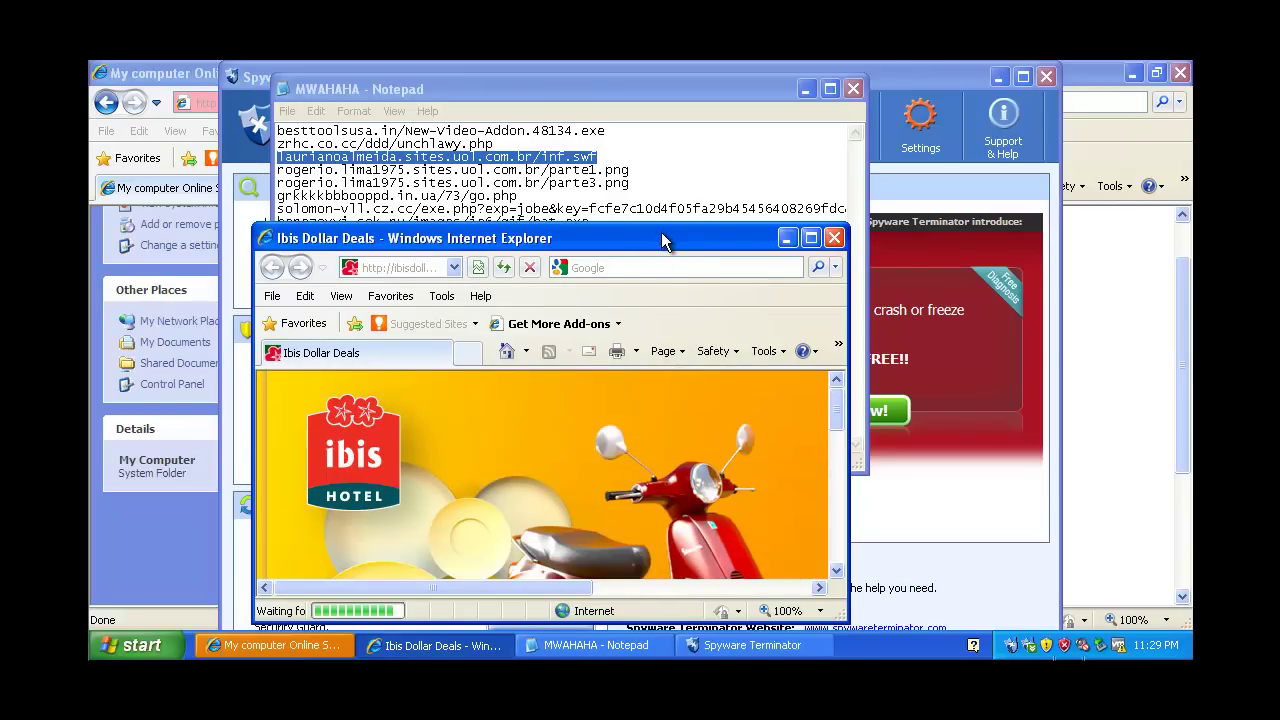
# - Accept the fake scan's DANGER and remove-threats offers in the My computer Online Scan window
pyautogui.click(335, 645)
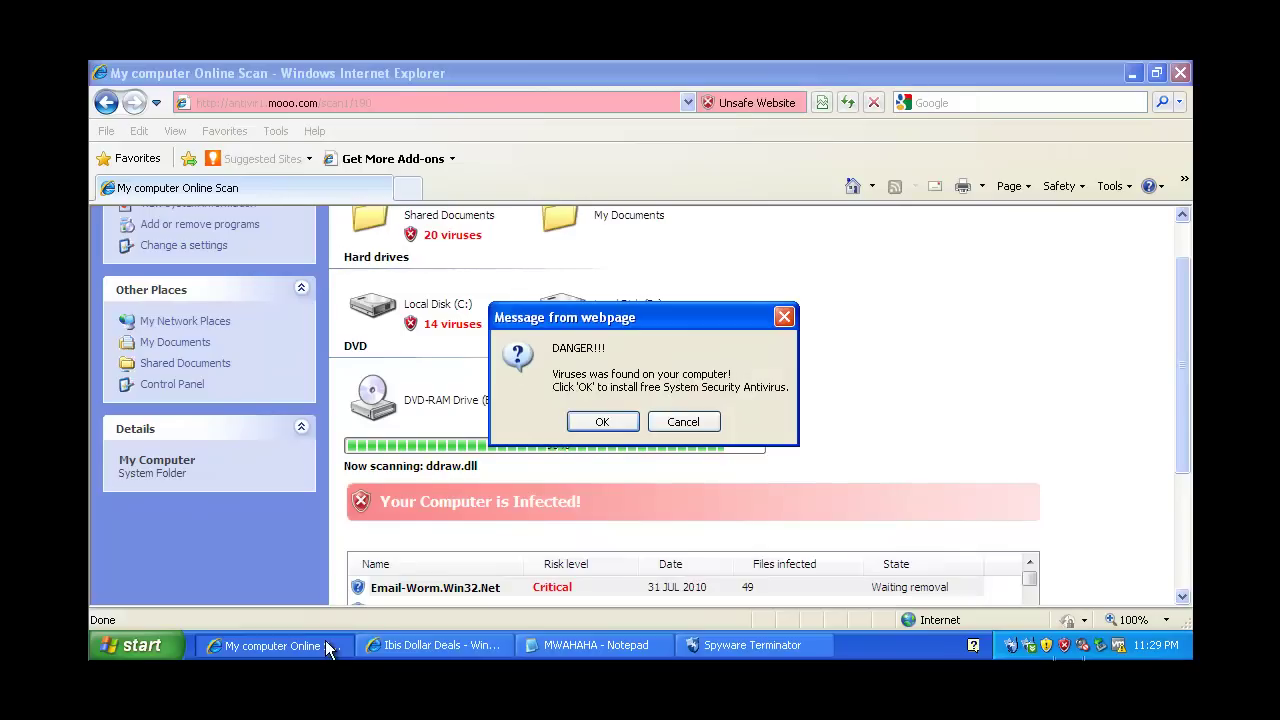
pyautogui.click(600, 423)
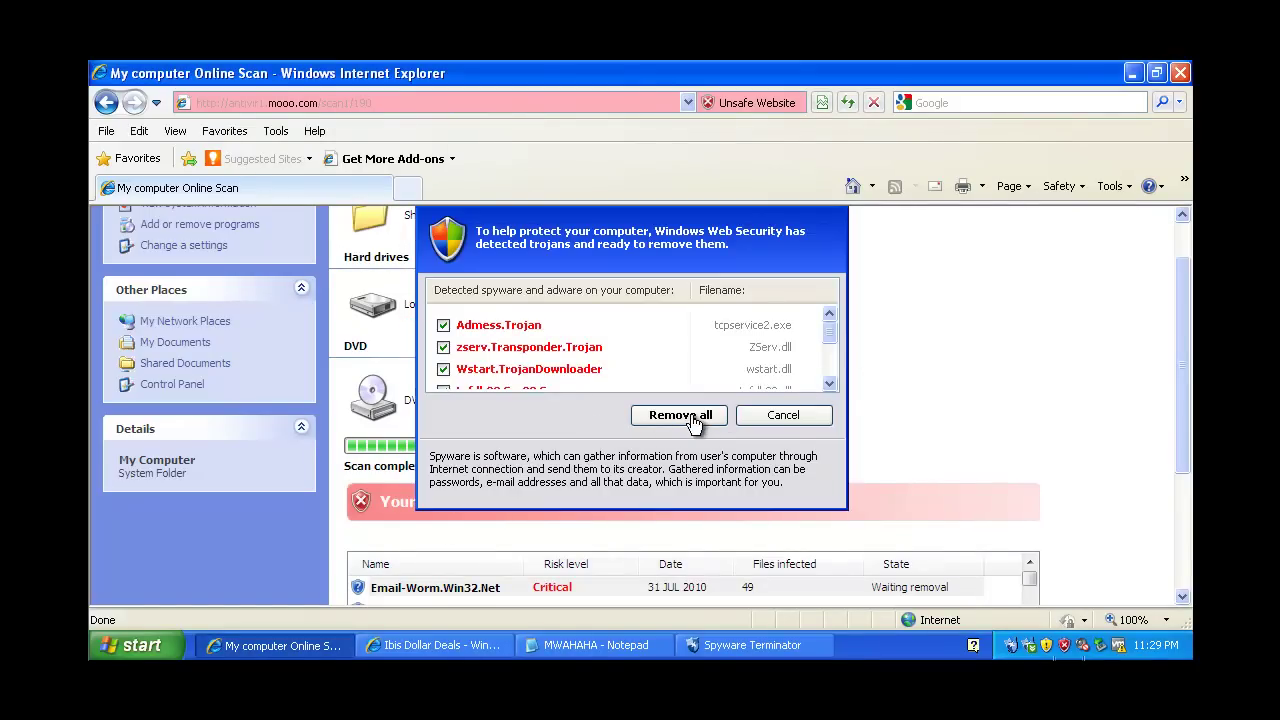
pyautogui.click(693, 420)
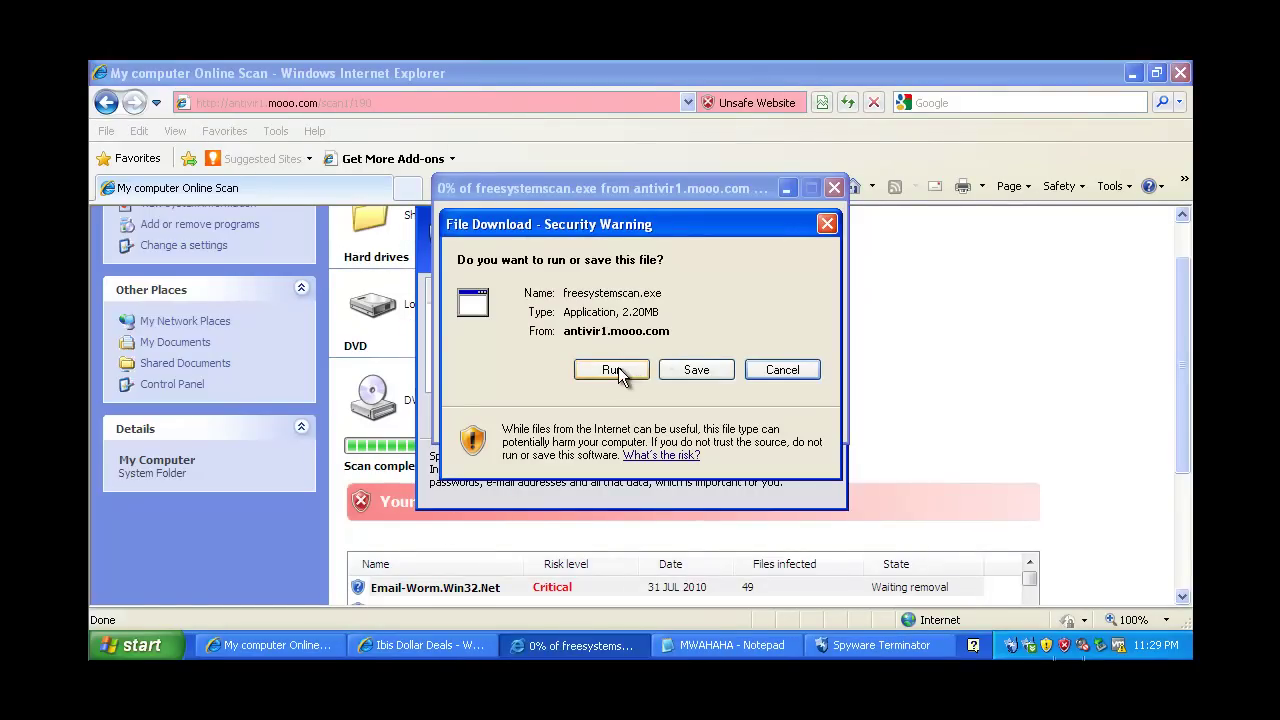
# - Run freesystemscan.exe despite the unsafe-download warning and dismiss the webpage message
pyautogui.click(618, 368)
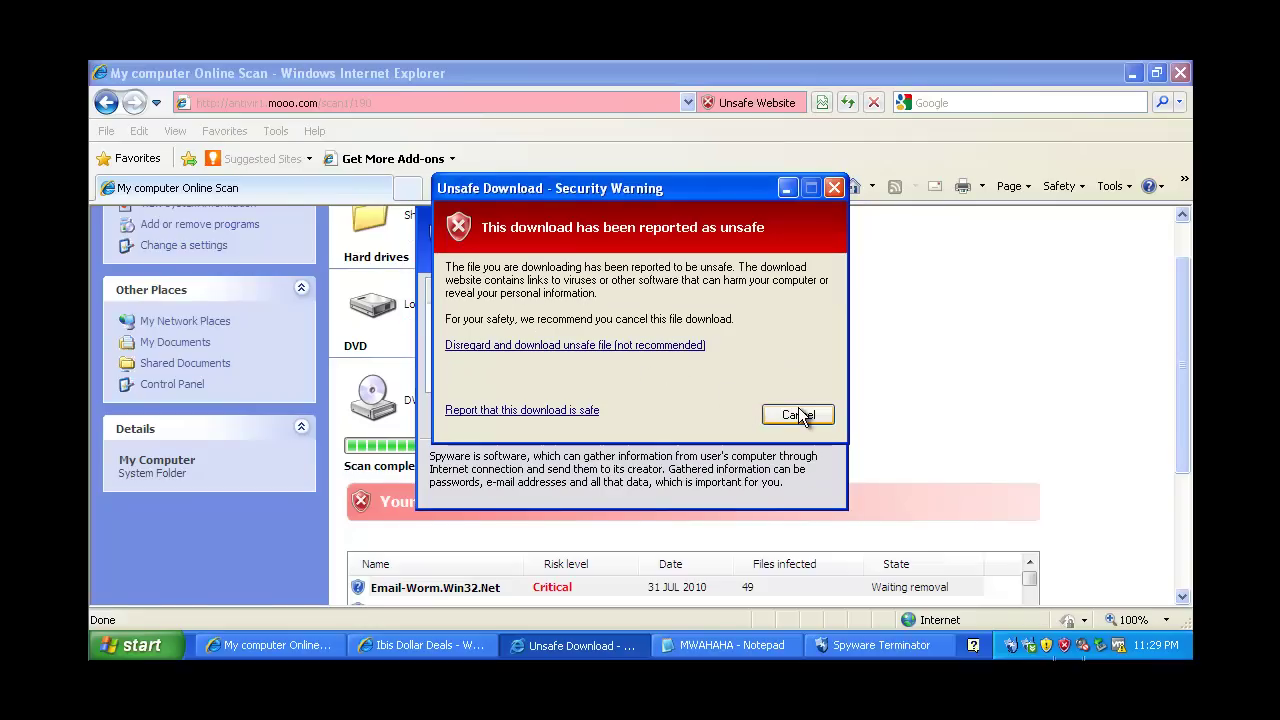
pyautogui.click(576, 347)
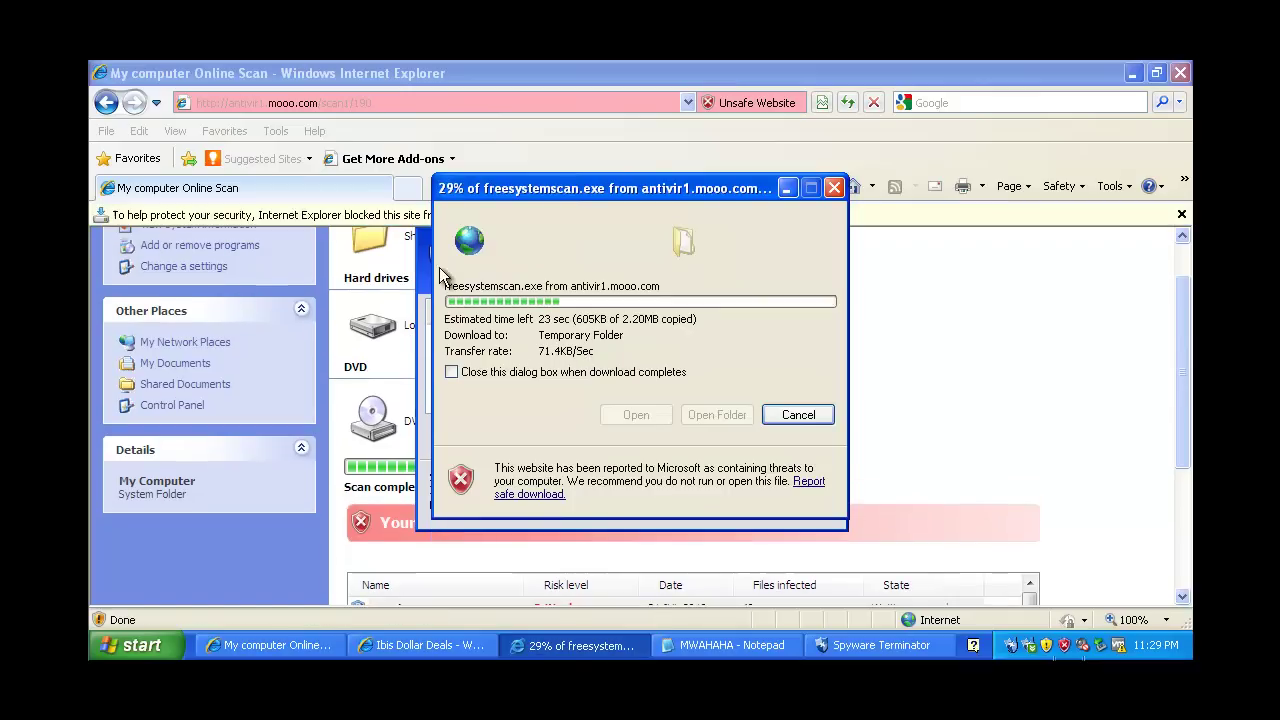
pyautogui.click(386, 216)
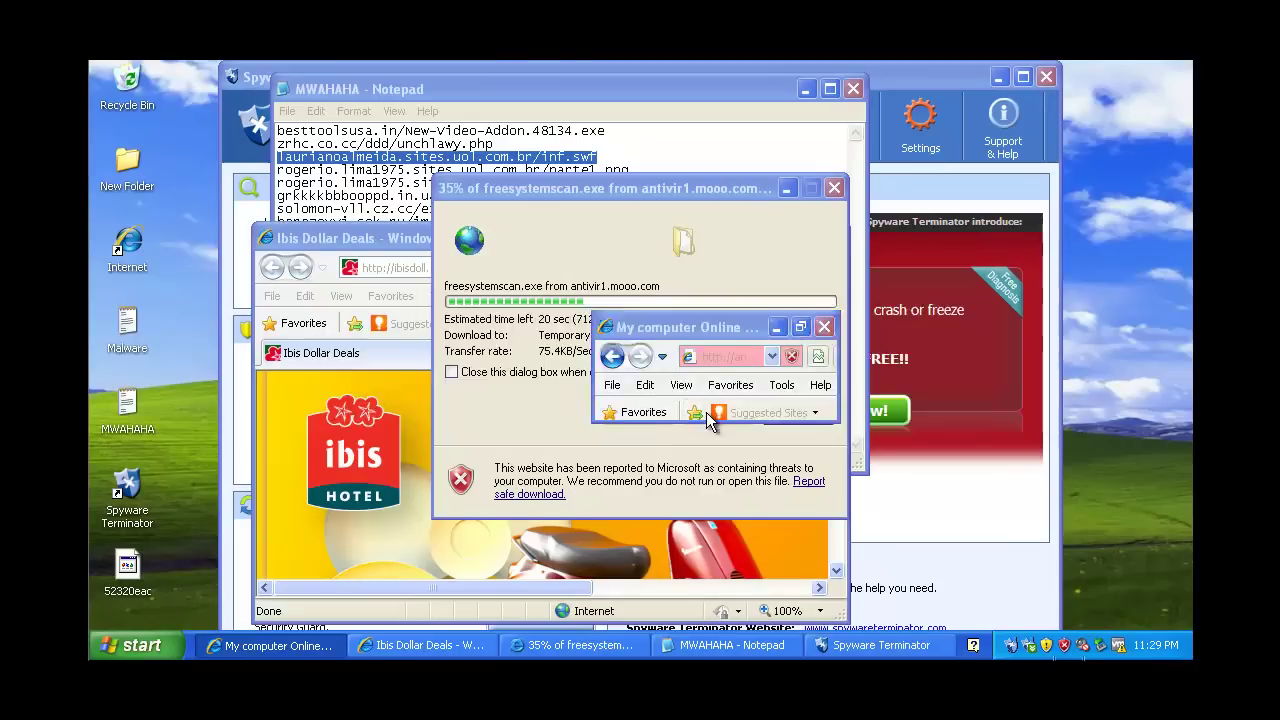
pyautogui.click(665, 412)
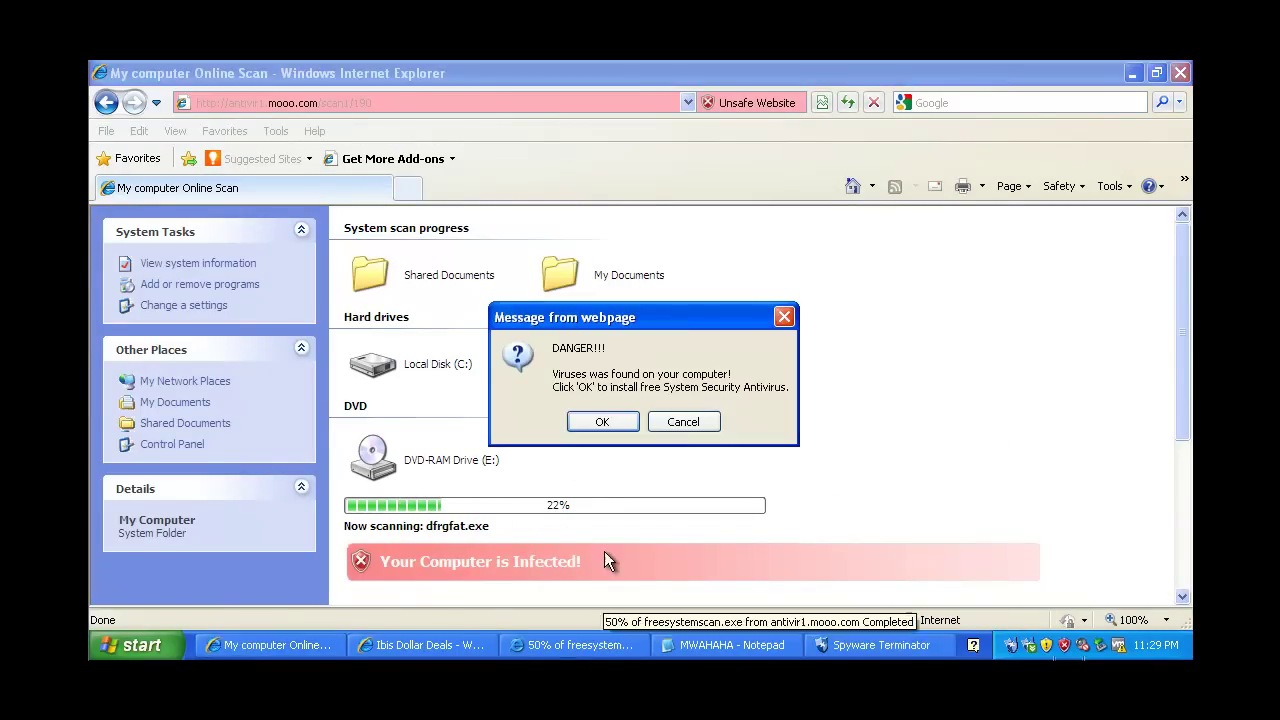
# - Dismiss the DANGER message and close the Ibis Dollar Deals window
pyautogui.click(604, 428)
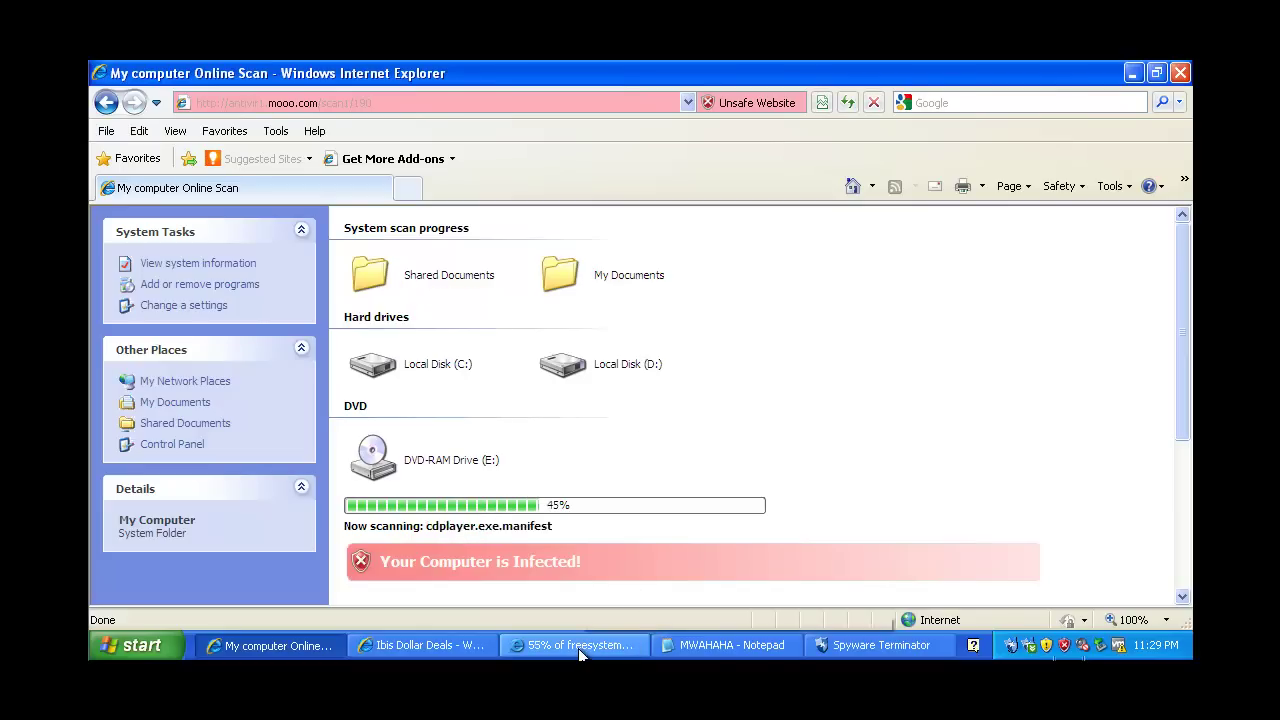
pyautogui.click(484, 645)
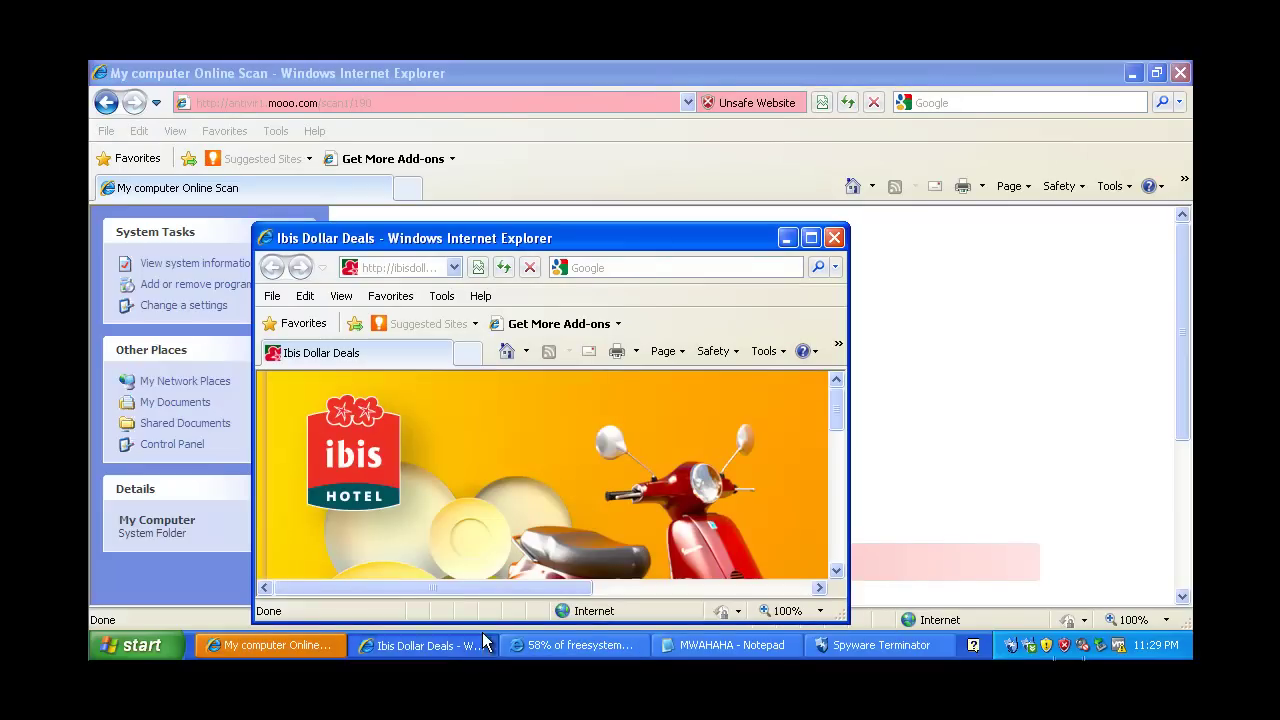
pyautogui.click(833, 240)
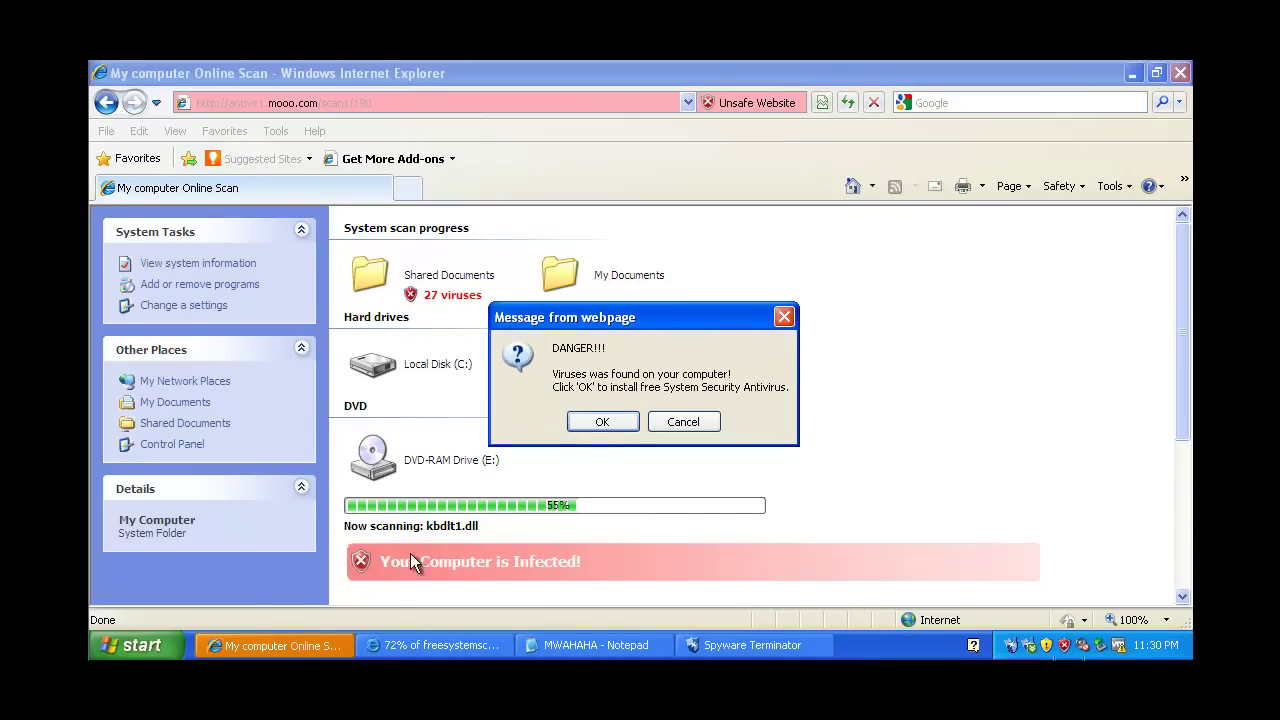
# - Get past the fake DANGER and remove-all alerts, then cancel saving the offered download
pyautogui.click(606, 422)
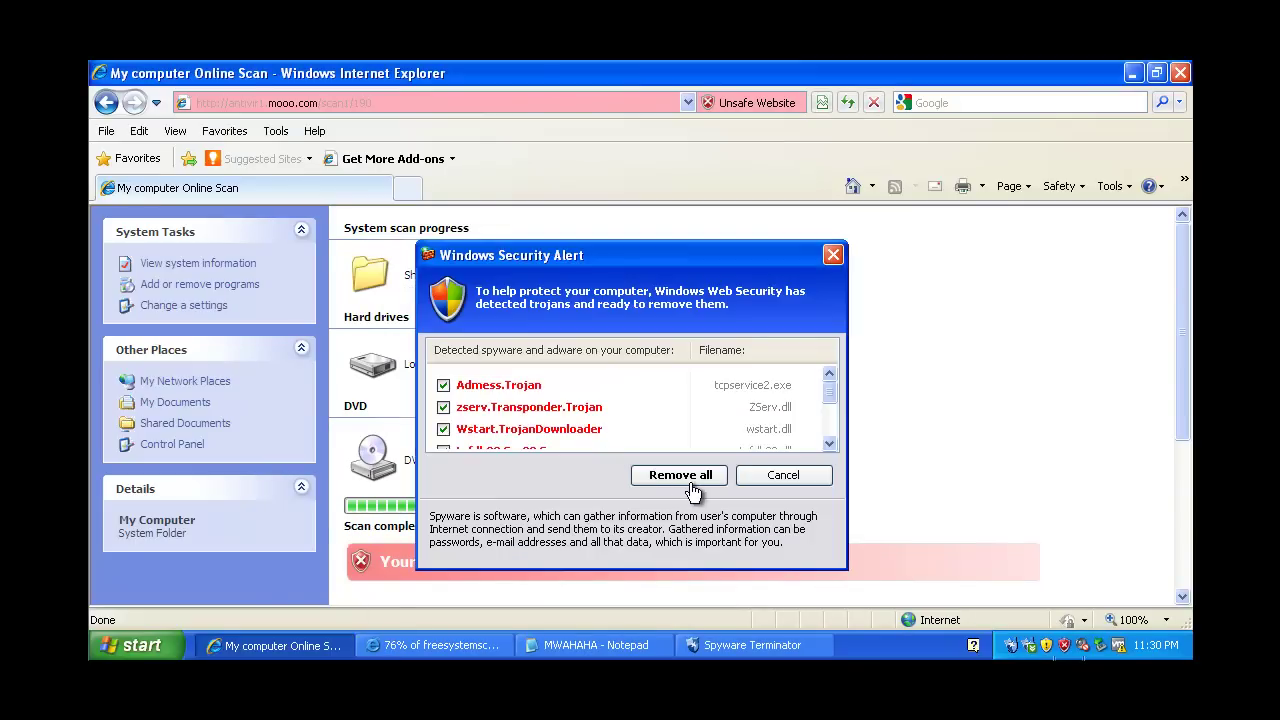
pyautogui.click(690, 478)
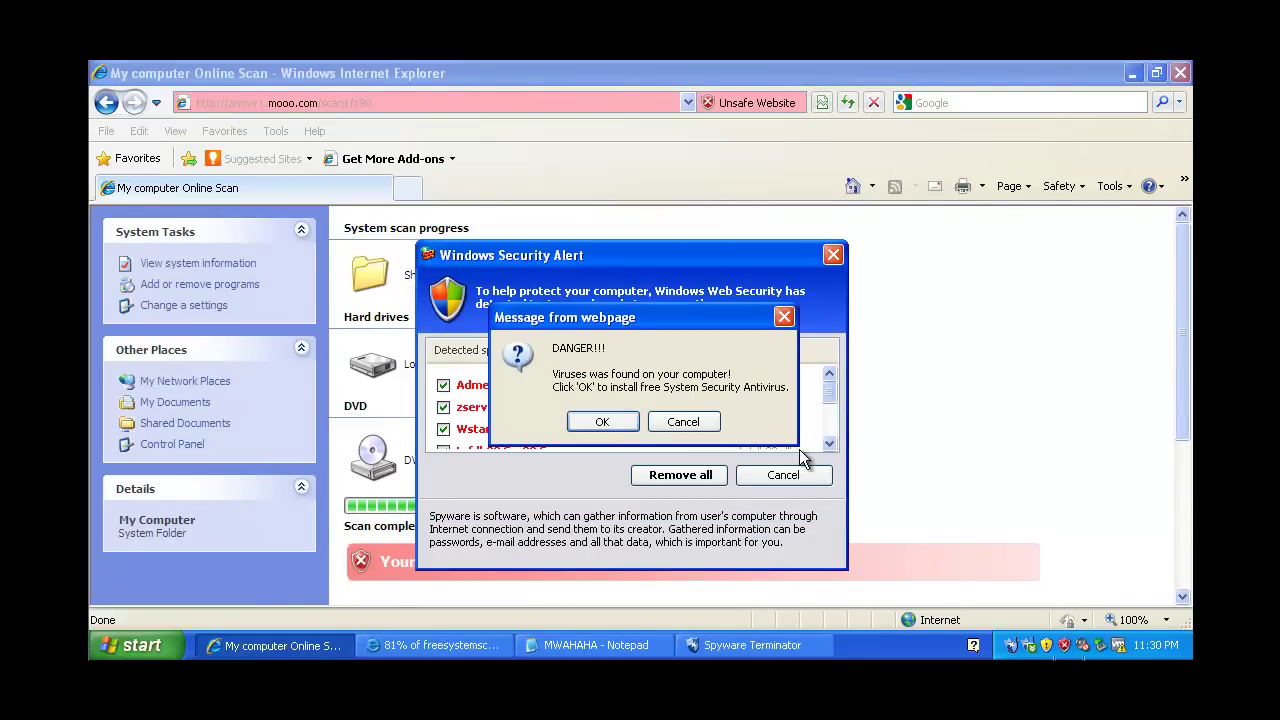
pyautogui.click(704, 424)
pyautogui.click(641, 411)
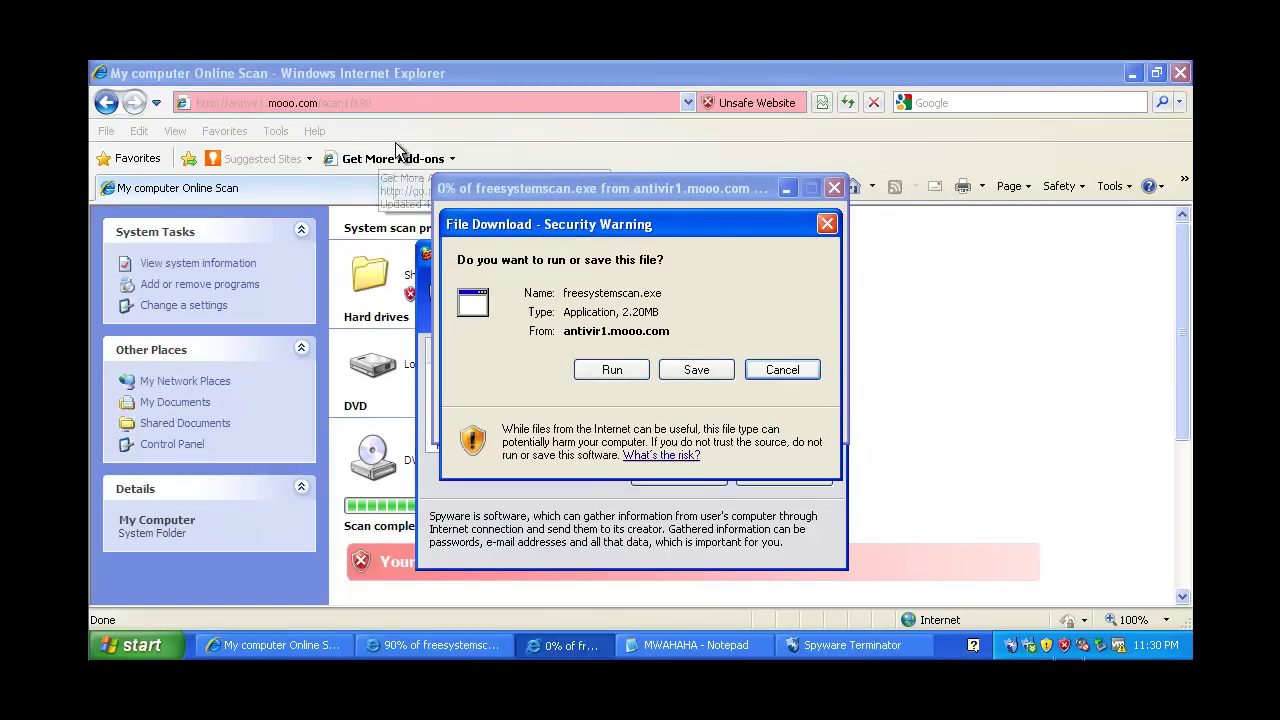
pyautogui.click(703, 372)
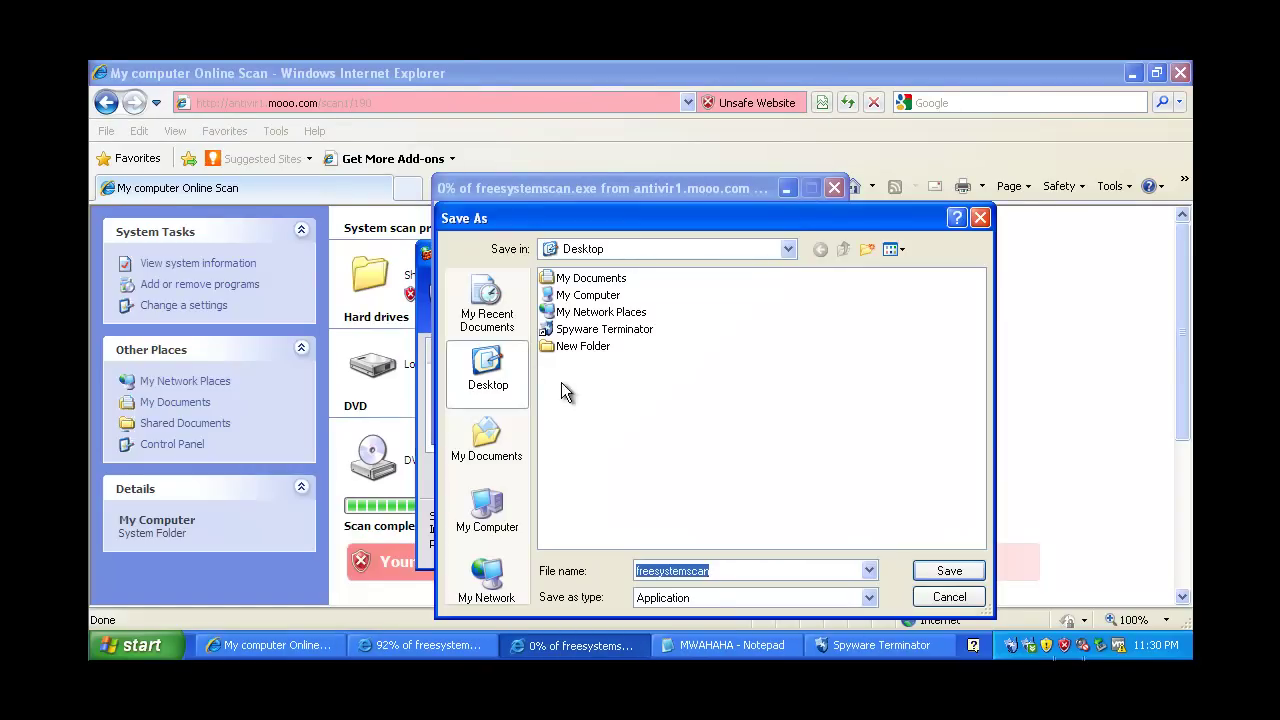
pyautogui.click(949, 597)
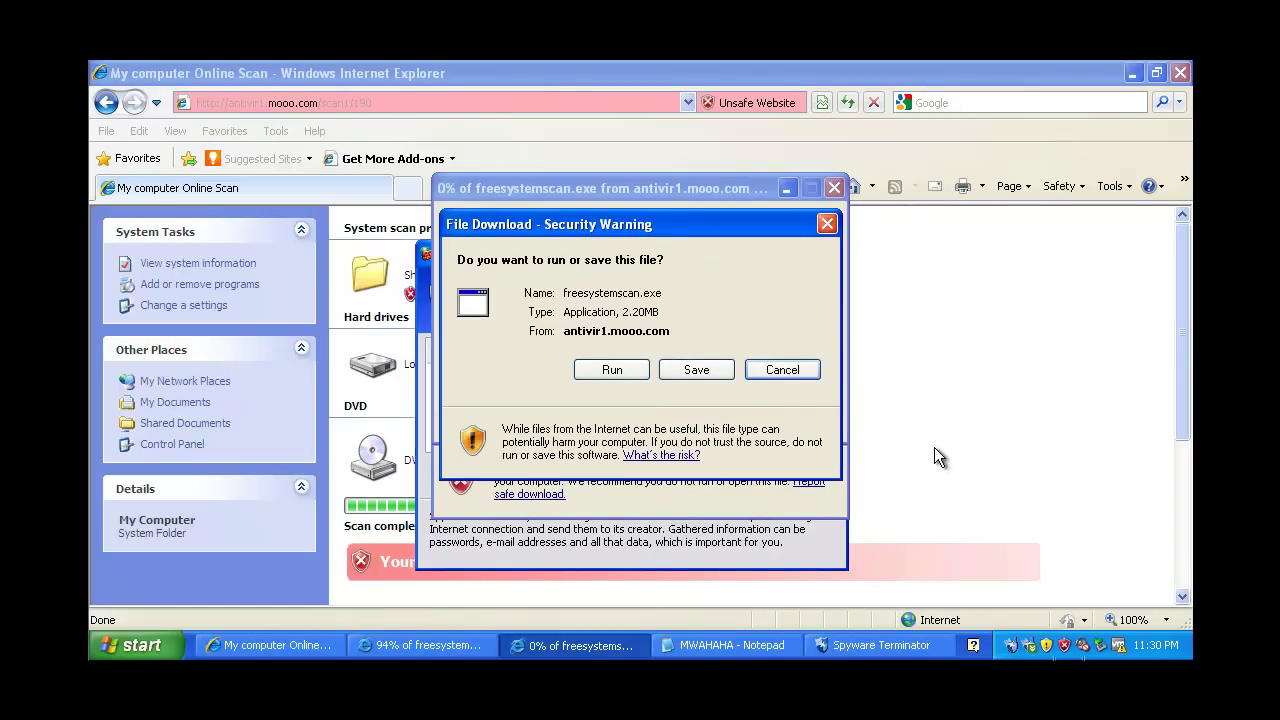
# - Cancel the second download, run freesystemscan.exe, allow it and BXAREQ.EXE in HIPS, and accept DANGER
pyautogui.click(762, 370)
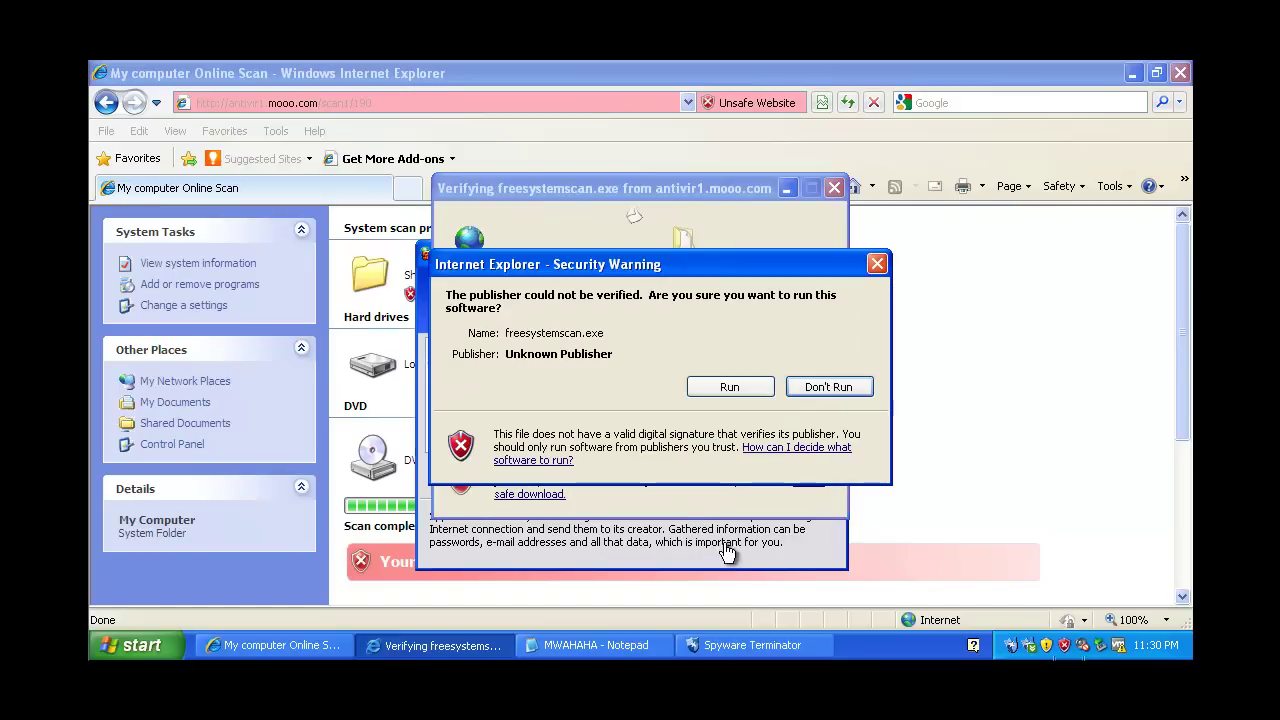
pyautogui.click(747, 387)
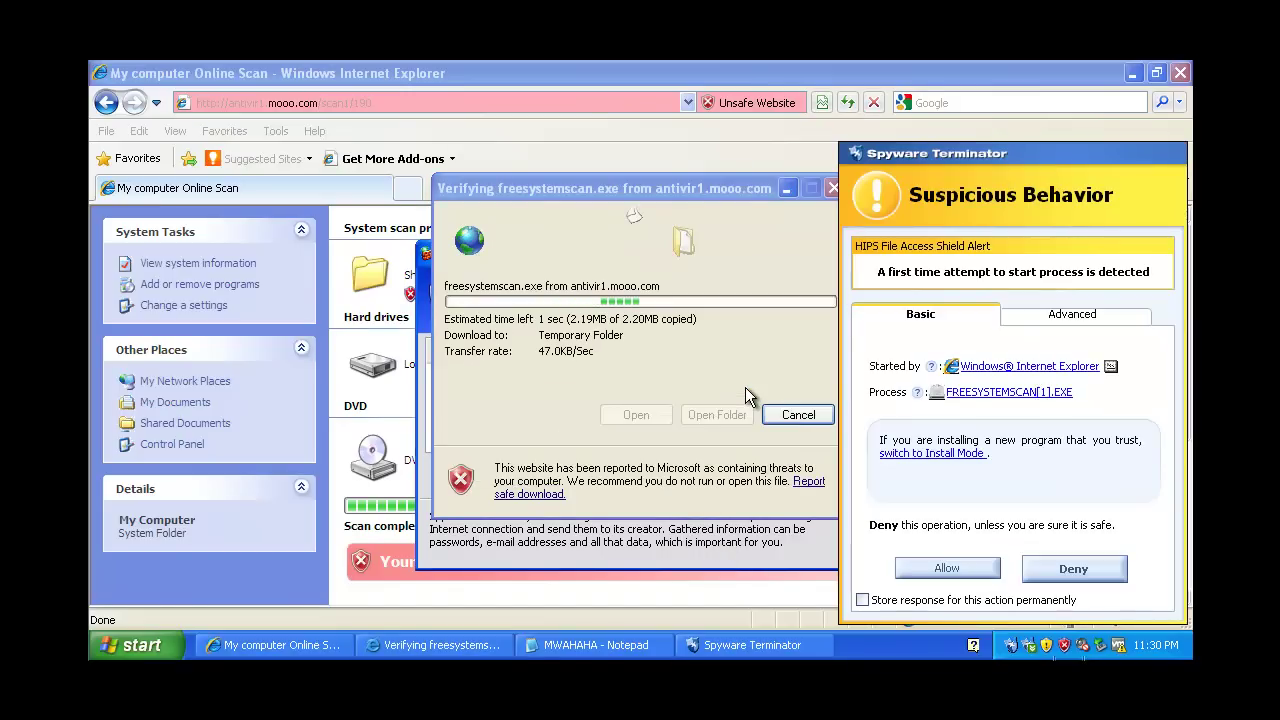
pyautogui.click(948, 574)
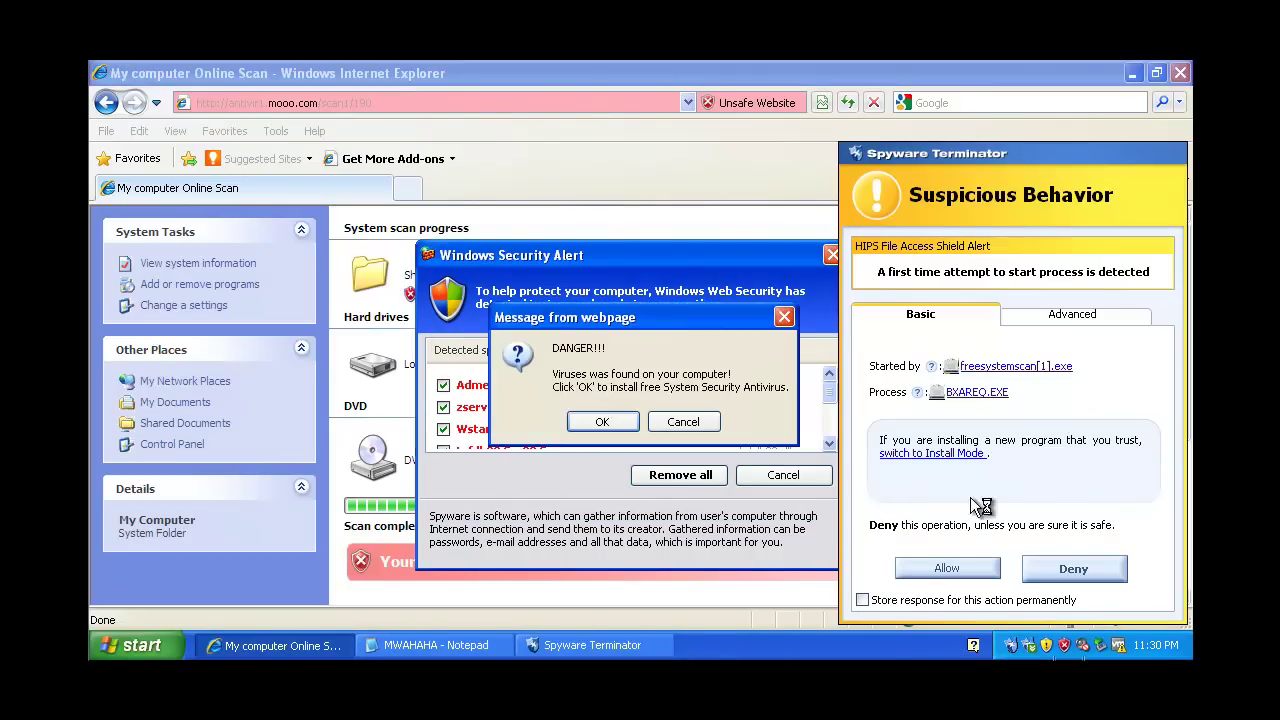
pyautogui.click(946, 570)
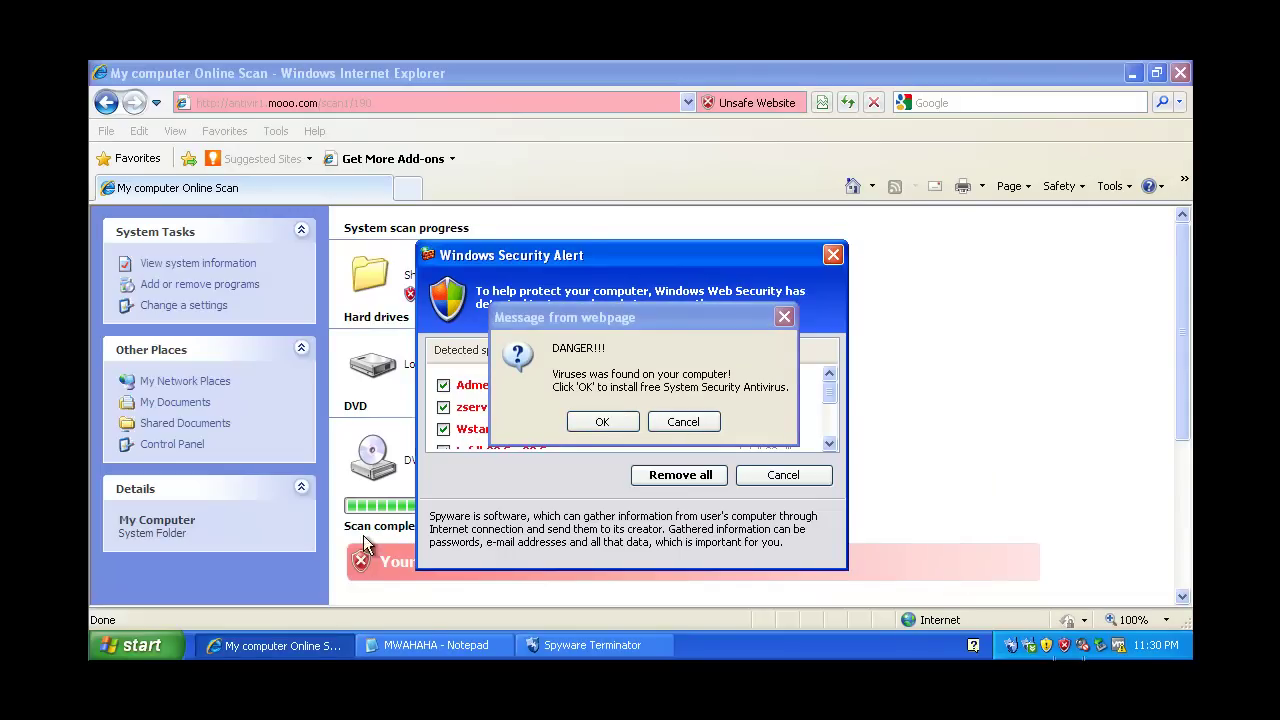
pyautogui.click(597, 425)
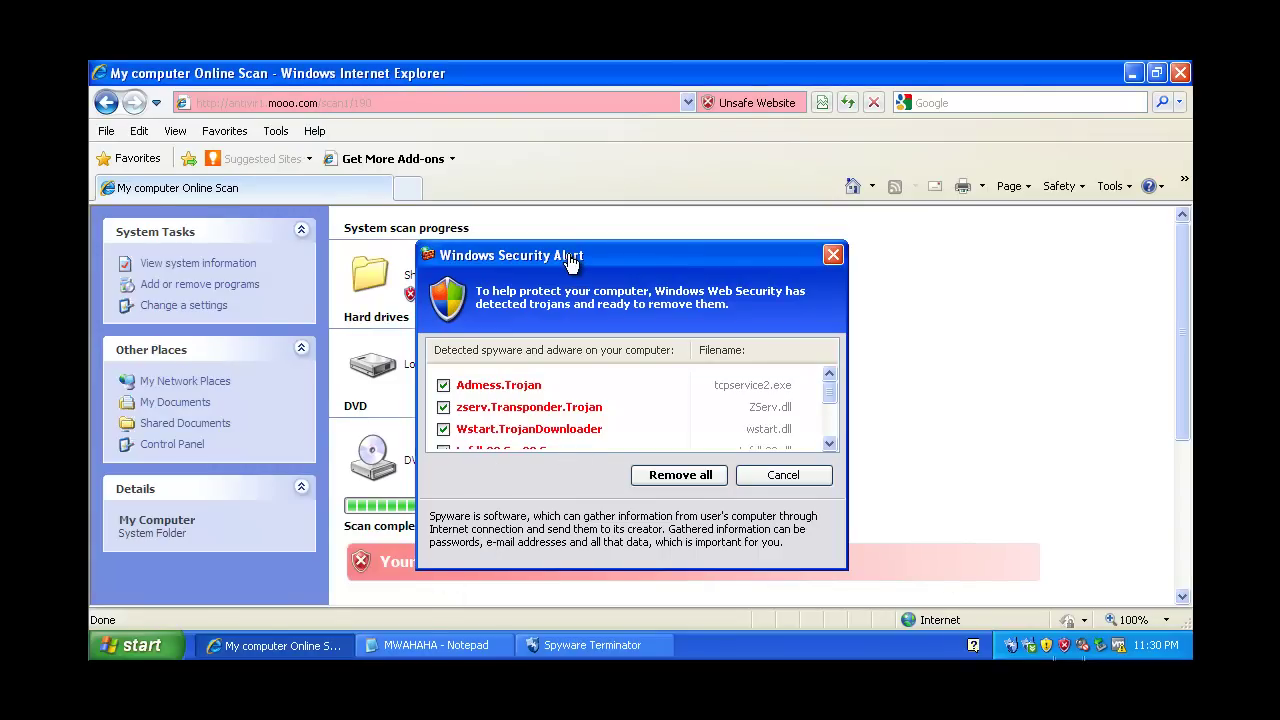
# - Dismiss the webpage message, fake security alert and freesystemscan.exe download, then close the fake scan browser
pyautogui.click(300, 646)
pyautogui.click(541, 645)
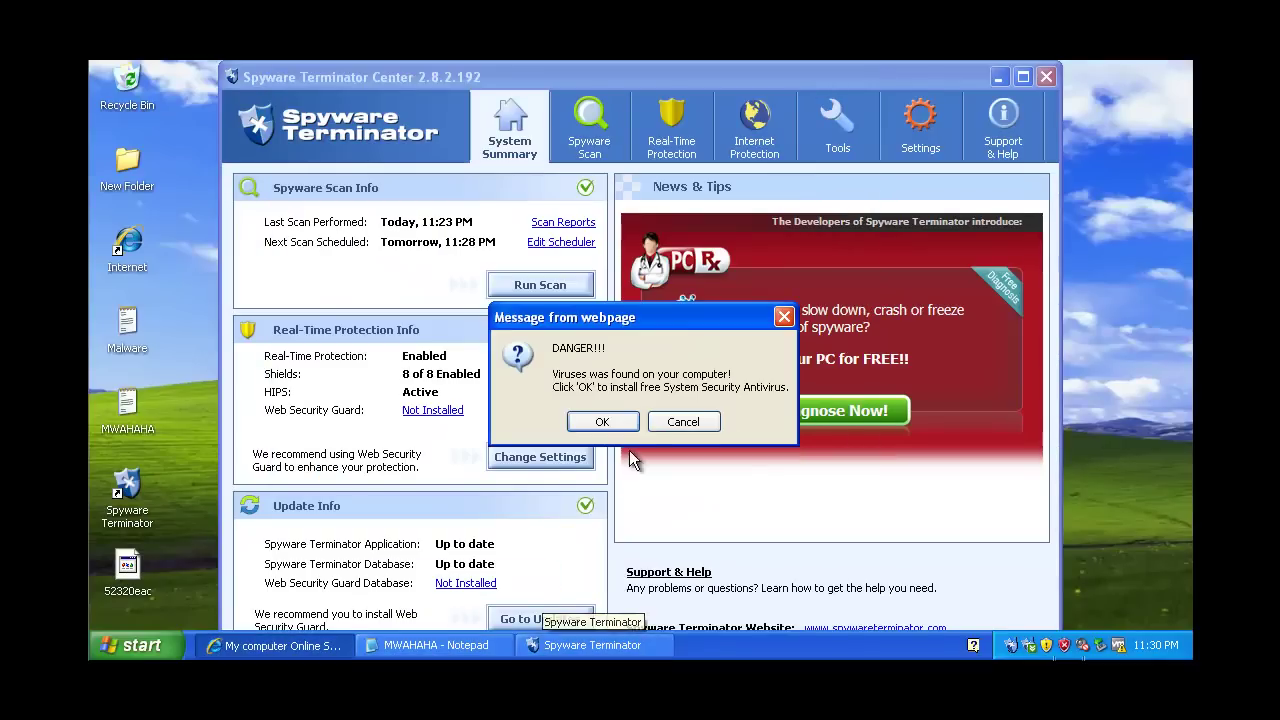
pyautogui.click(606, 420)
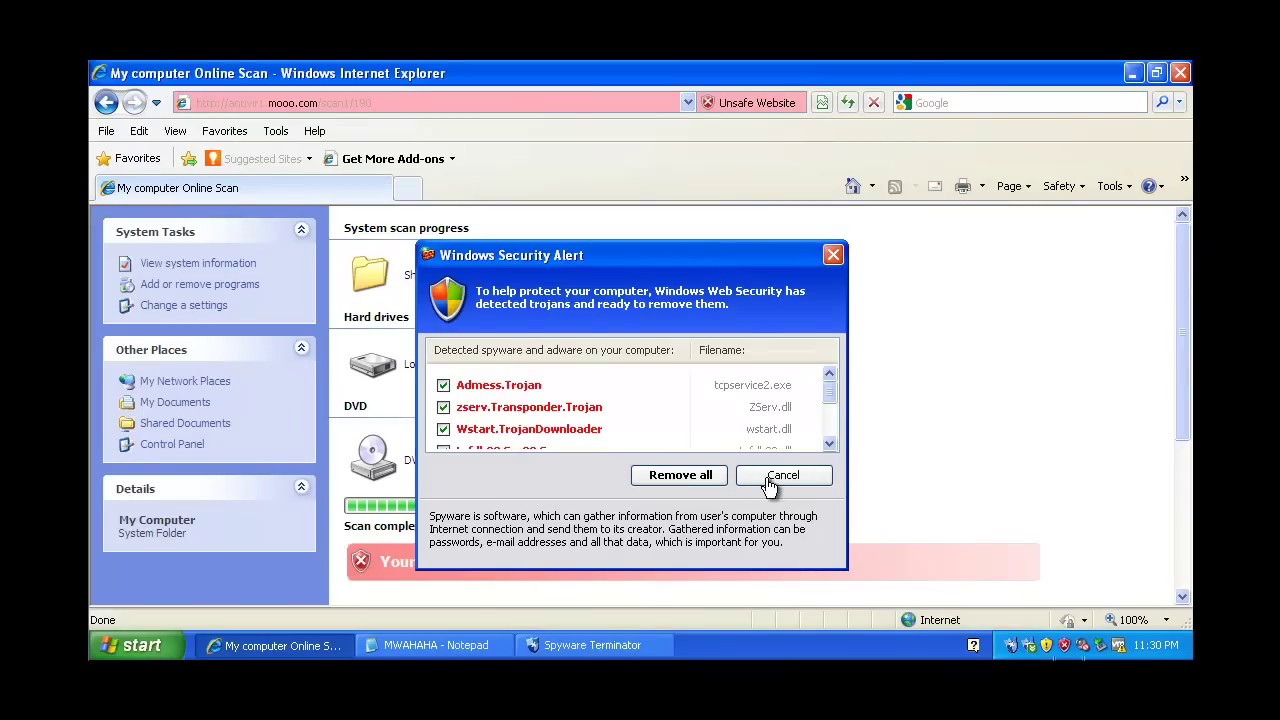
pyautogui.click(752, 480)
pyautogui.click(797, 368)
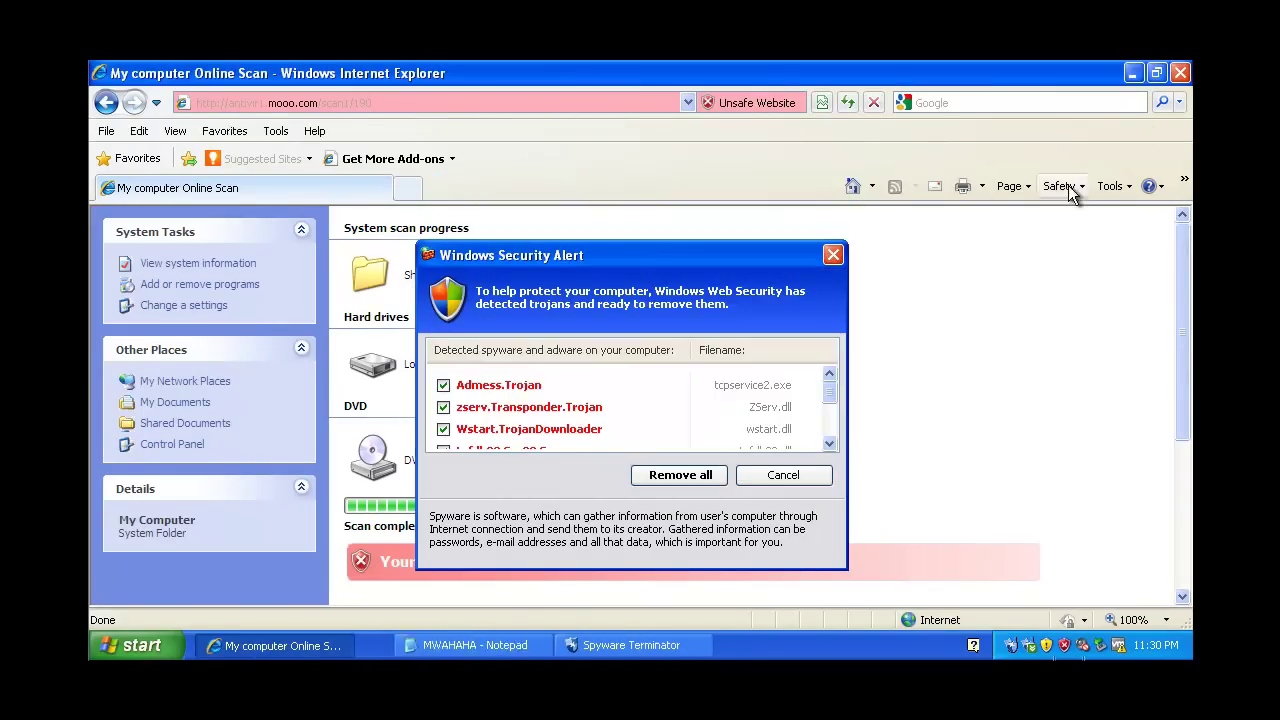
pyautogui.click(1180, 73)
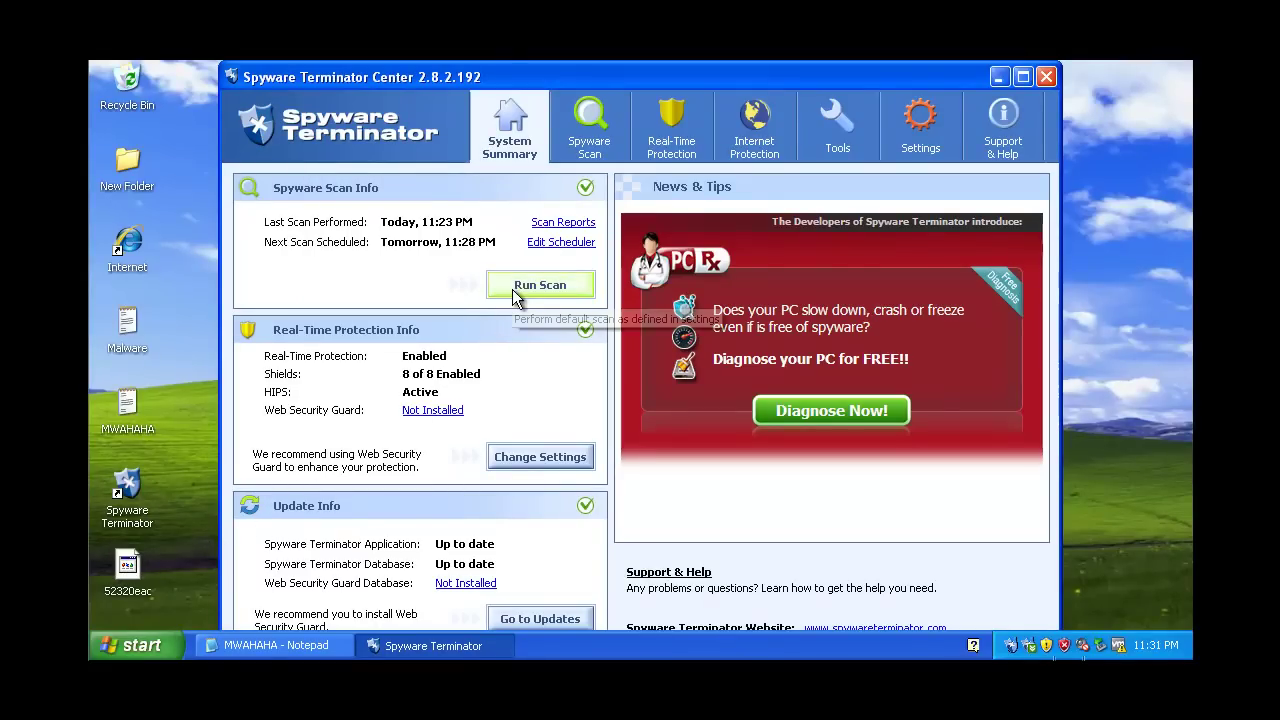
# - Open and dismiss the taskbar menu, leaving the severe Unknown Win32/Trojan alert showing
pyautogui.rightClick(752, 655)
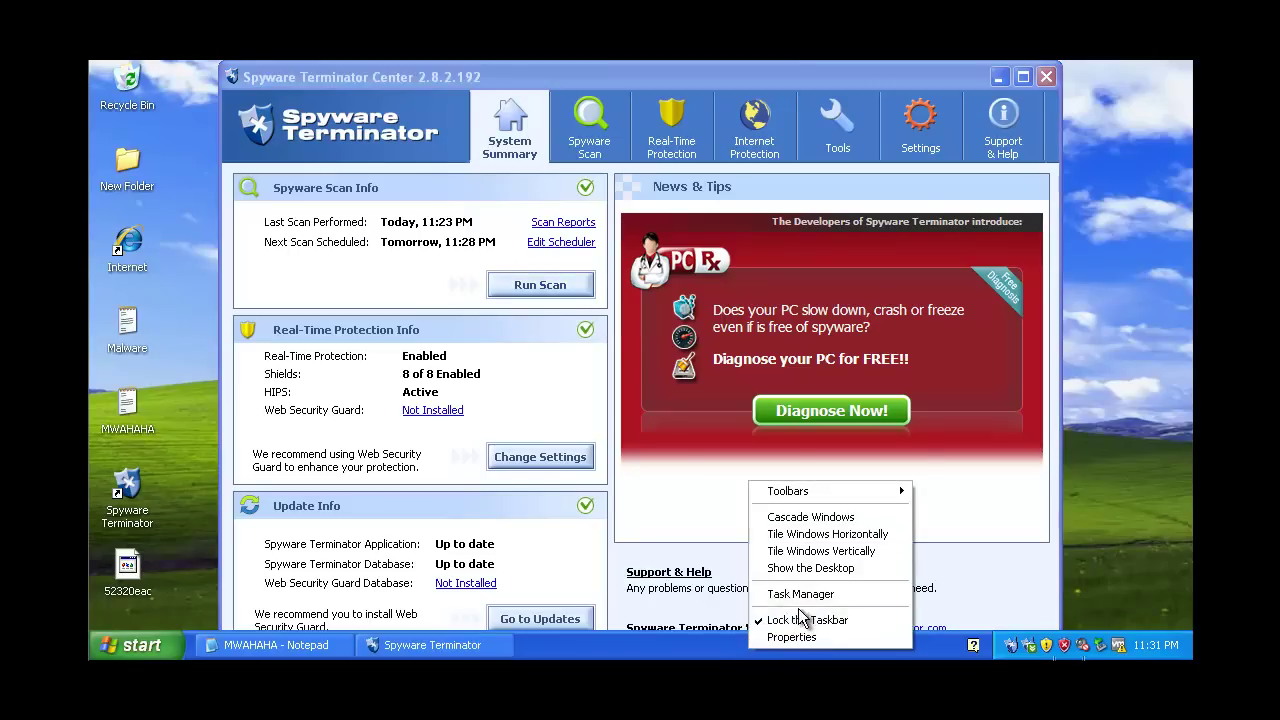
pyautogui.click(800, 594)
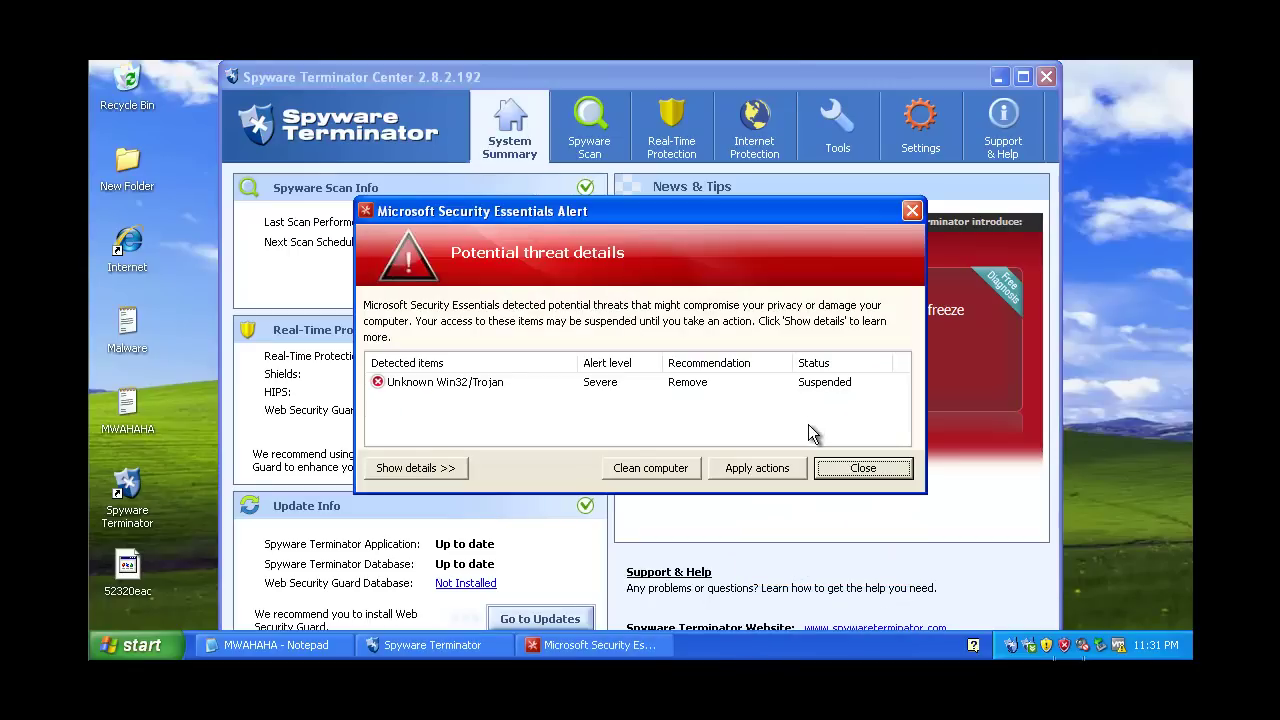